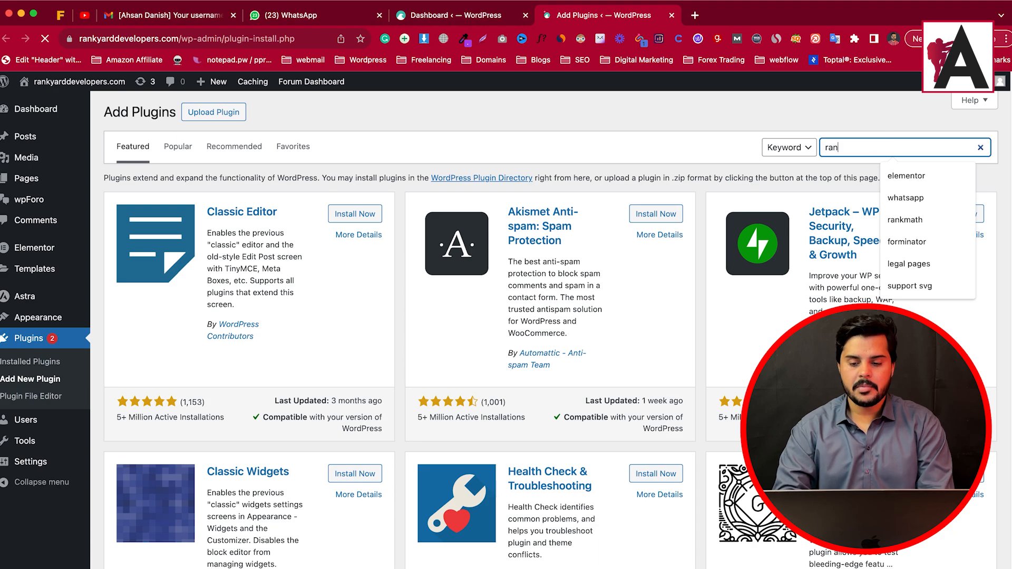
Search the plugin directory for rankmath, then install and activate Rank Math SEO, skipping the free account connection
{"action": "key", "text": "BackSpace"}
{"action": "type", "text": "math"}
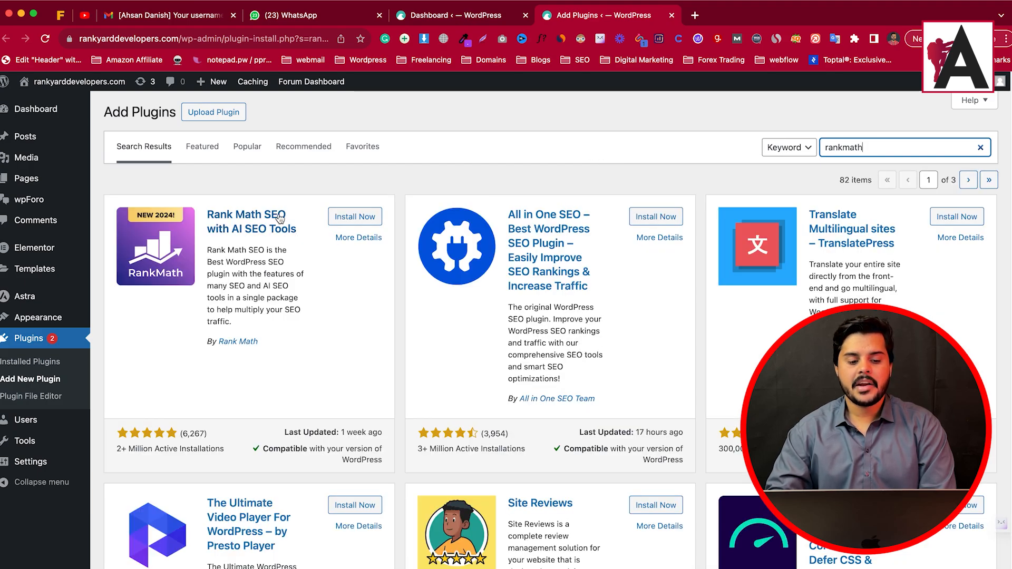
{"action": "left_click", "coordinate": [354, 217]}
{"action": "left_click_drag", "start_coordinate": [205, 343], "coordinate": [258, 343]}
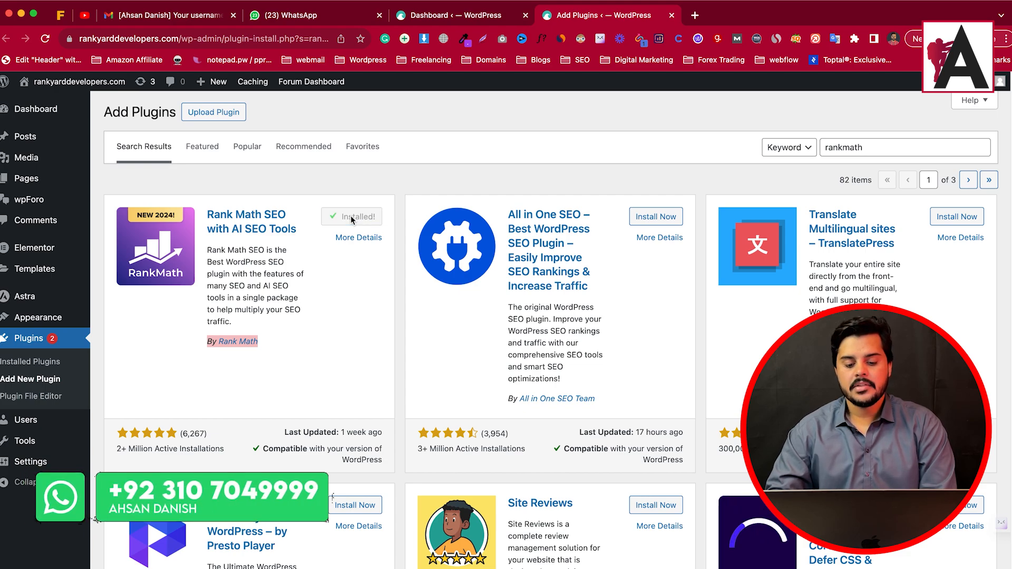
{"action": "left_click", "coordinate": [370, 218]}
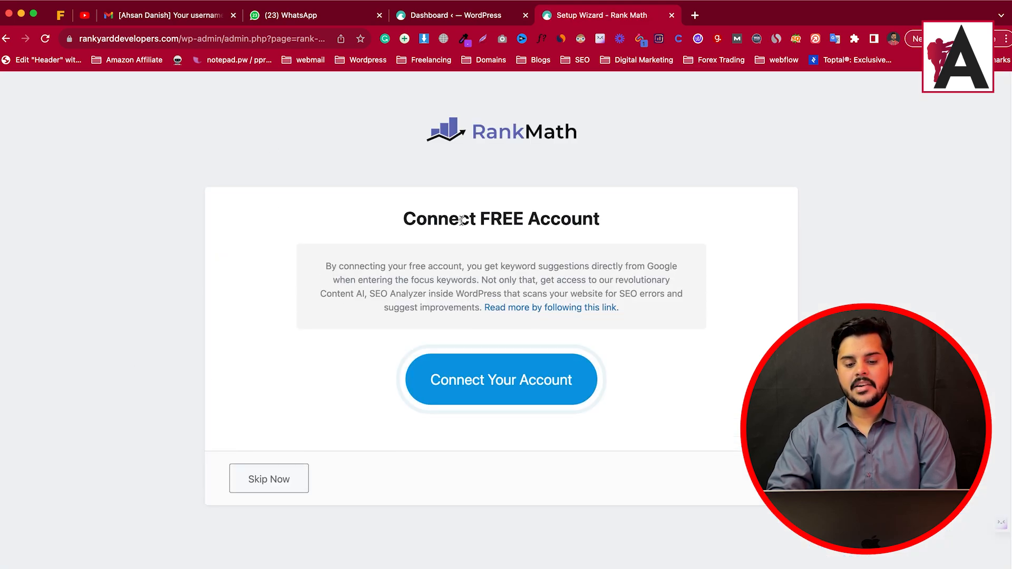
{"action": "left_click", "coordinate": [298, 485]}
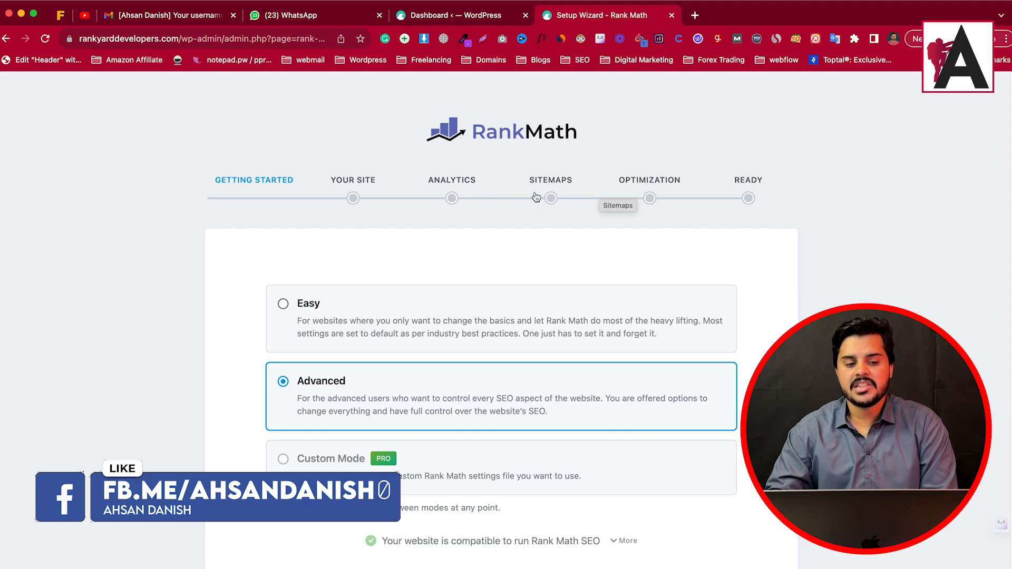
Return to the WordPress admin dashboard and reopen the Rank Math SEO setup wizard from there
{"action": "left_click_drag", "start_coordinate": [225, 39], "coordinate": [326, 39]}
{"action": "key", "text": "BackSpace"}
{"action": "key", "text": "Return"}
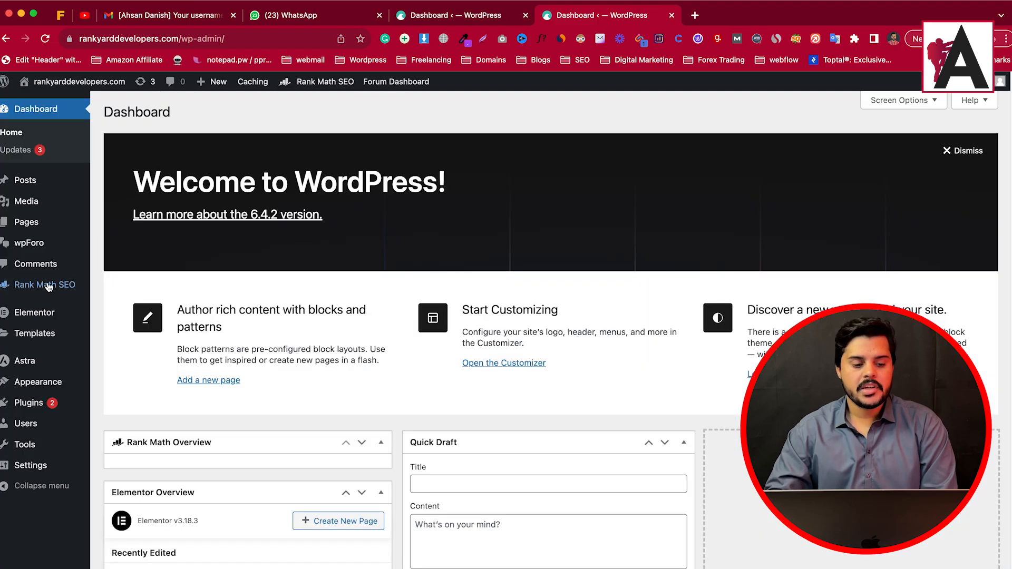
{"action": "mouse_move", "coordinate": [53, 286]}
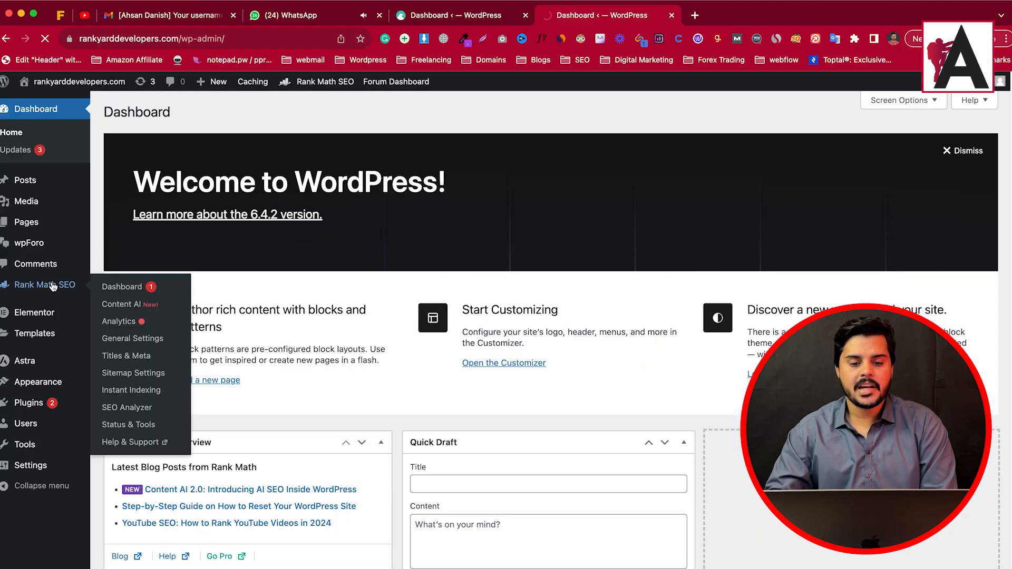
{"action": "left_click", "coordinate": [53, 286]}
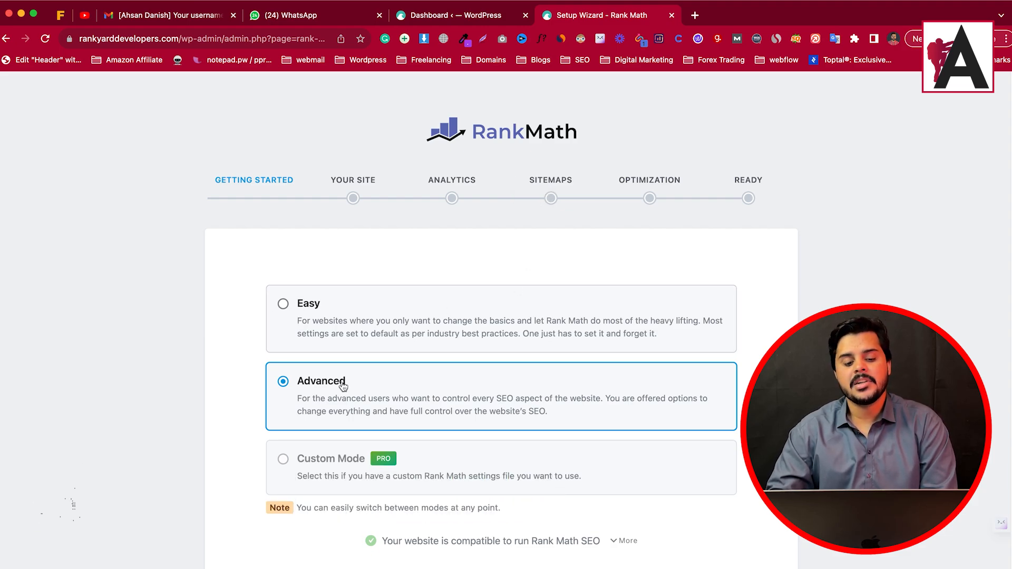
Start the setup wizard in Advanced mode and set the website type to Personal Portfolio
{"action": "scroll", "coordinate": [651, 374], "scroll_direction": "down", "scroll_amount": 2}
{"action": "scroll", "coordinate": [652, 374], "scroll_direction": "down", "scroll_amount": 5}
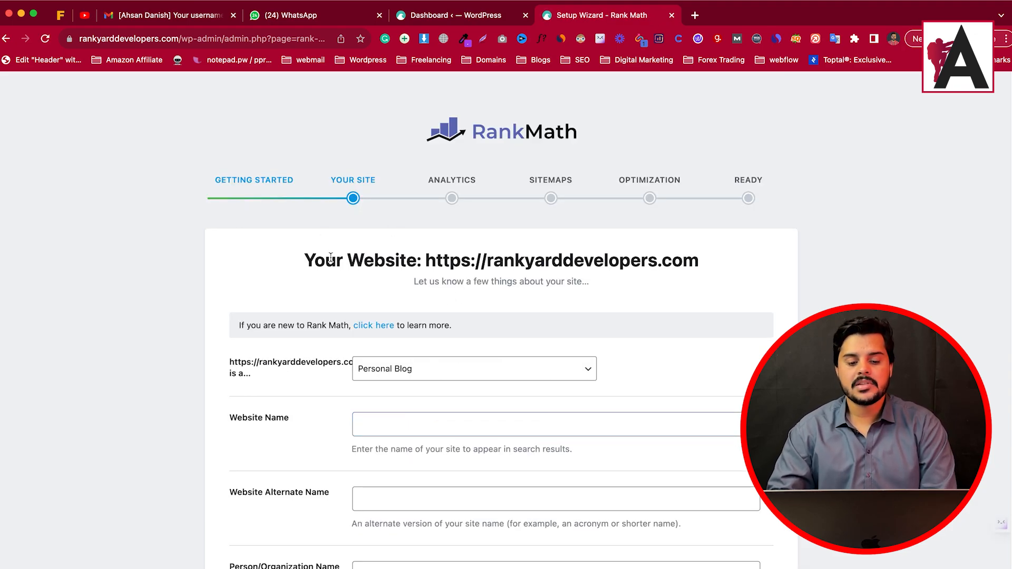
{"action": "left_click_drag", "start_coordinate": [311, 259], "coordinate": [732, 266]}
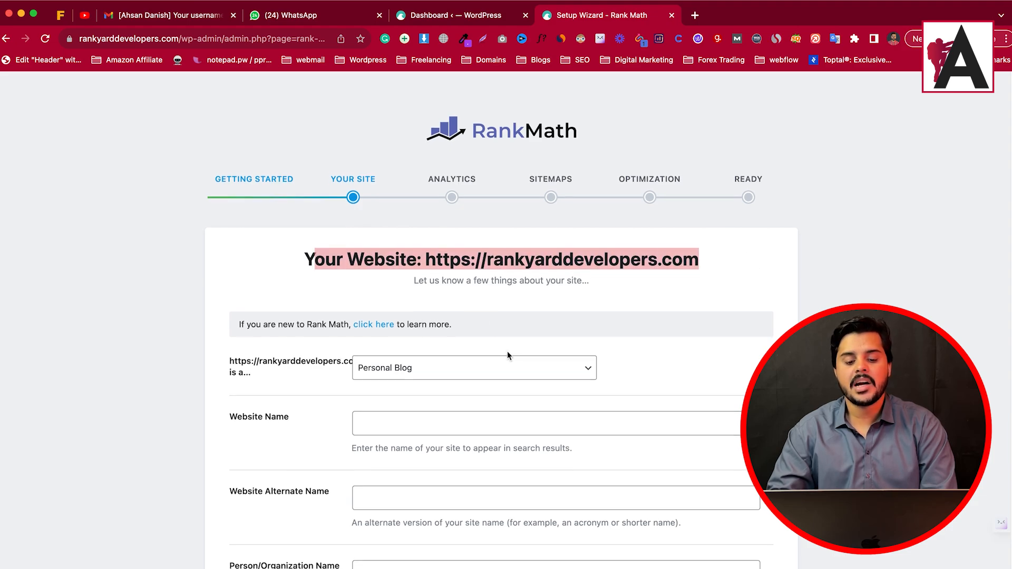
{"action": "scroll", "coordinate": [507, 351], "scroll_direction": "down", "scroll_amount": 3}
{"action": "left_click", "coordinate": [452, 293]}
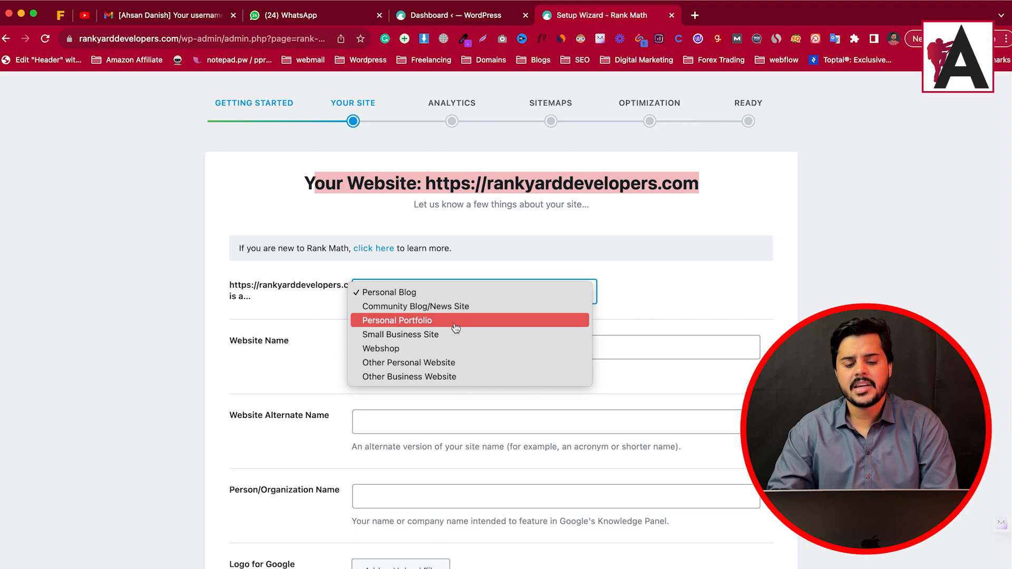
{"action": "left_click", "coordinate": [426, 325]}
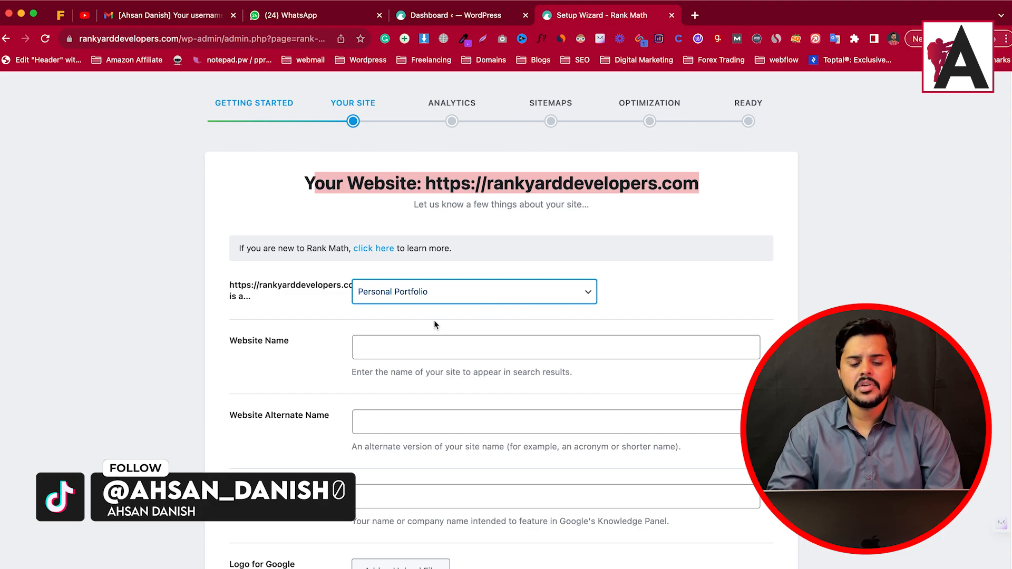
Enter Rank Yard Developers as the website name and reuse it as the website alternate name
{"action": "left_click", "coordinate": [429, 340]}
{"action": "type", "text": "Rank Yard Developers"}
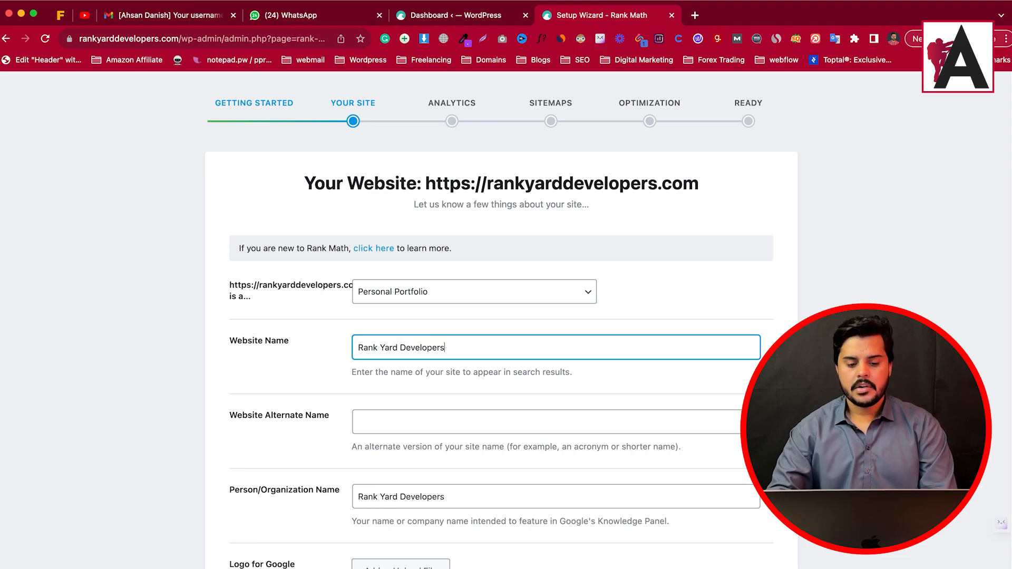
{"action": "key", "text": "super+a"}
{"action": "key", "text": "super+c"}
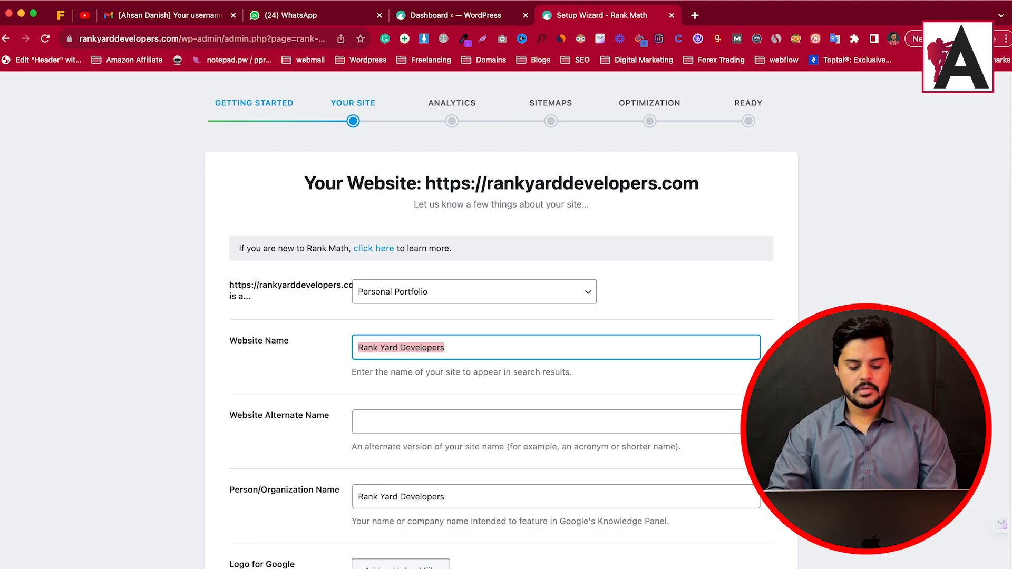
{"action": "key", "text": "super+space"}
{"action": "key", "text": "Escape"}
{"action": "left_click", "coordinate": [398, 423]}
{"action": "key", "text": "super+v"}
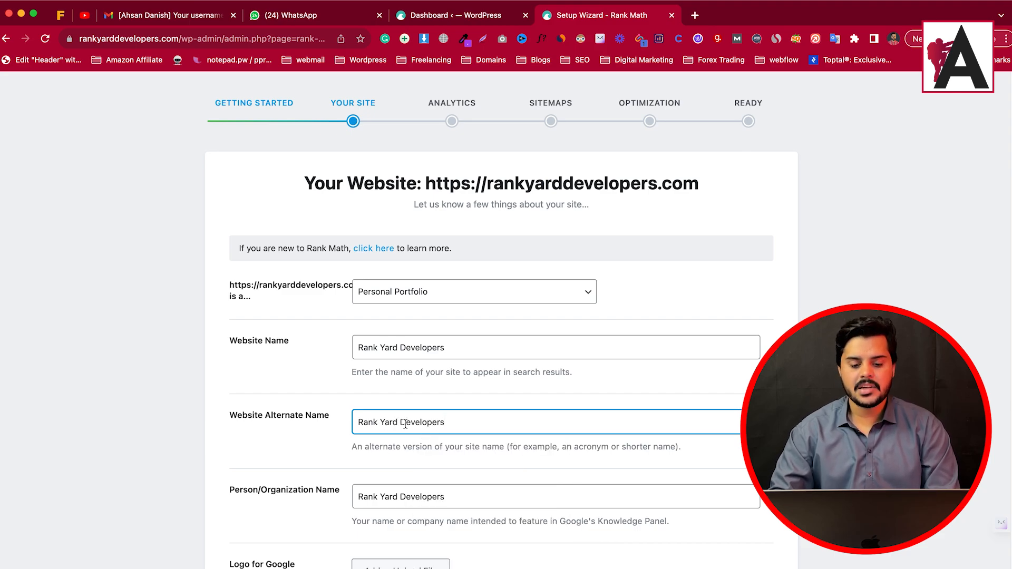
Use the Win2trade logo from the media library as the default social share image and save the site details
{"action": "scroll", "coordinate": [416, 437], "scroll_direction": "down", "scroll_amount": 3}
{"action": "scroll", "coordinate": [401, 416], "scroll_direction": "down", "scroll_amount": 5}
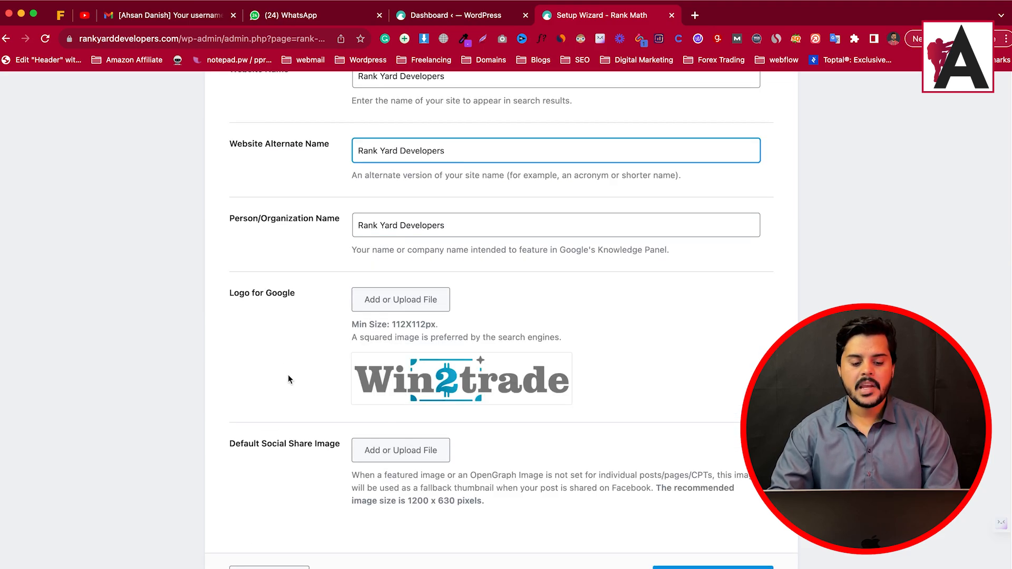
{"action": "left_click_drag", "start_coordinate": [227, 297], "coordinate": [282, 305]}
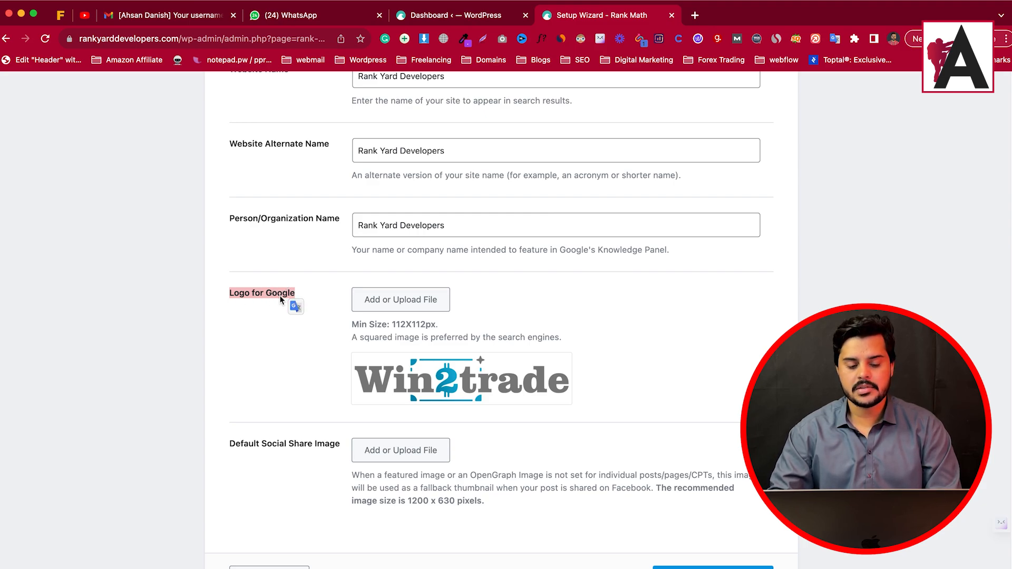
{"action": "mouse_move", "coordinate": [369, 362]}
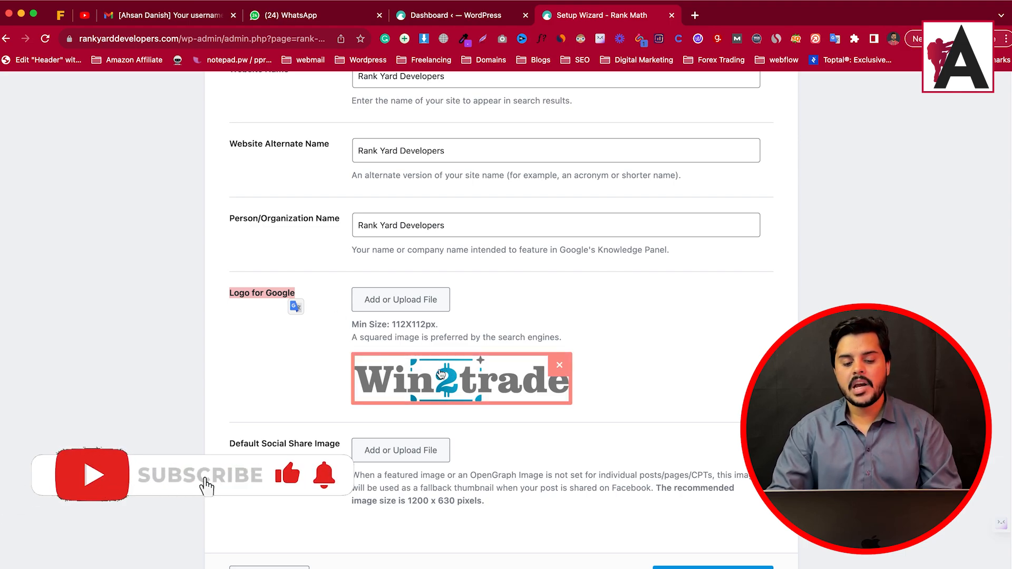
{"action": "scroll", "coordinate": [224, 404], "scroll_direction": "down", "scroll_amount": 3}
{"action": "left_click_drag", "start_coordinate": [230, 362], "coordinate": [343, 363]}
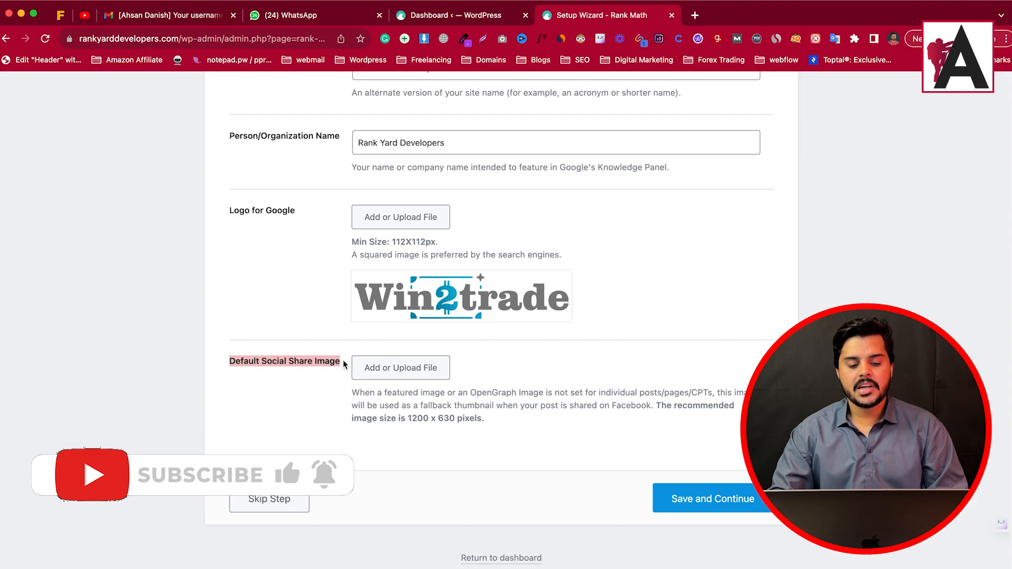
{"action": "left_click", "coordinate": [407, 373]}
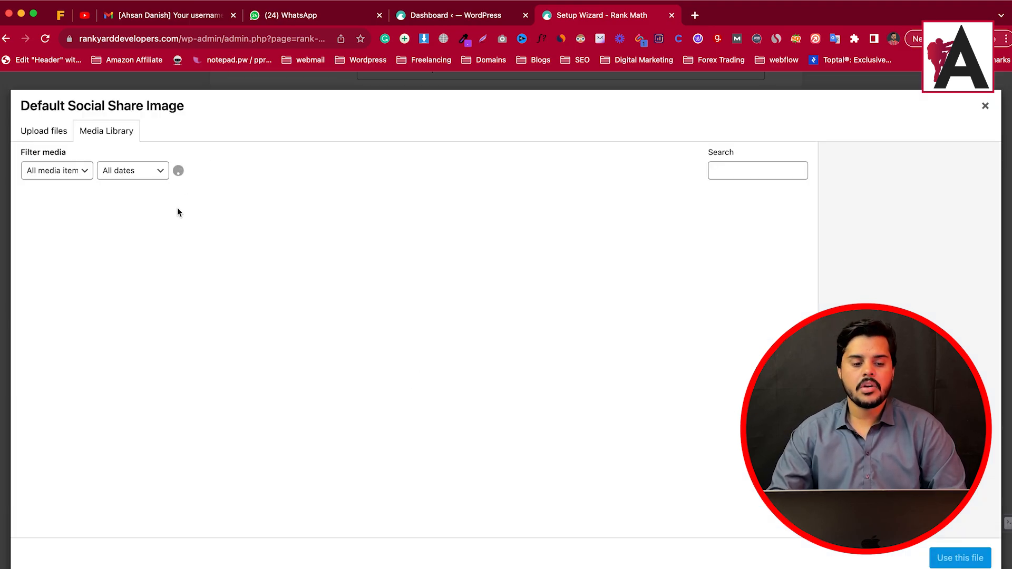
{"action": "left_click", "coordinate": [79, 218]}
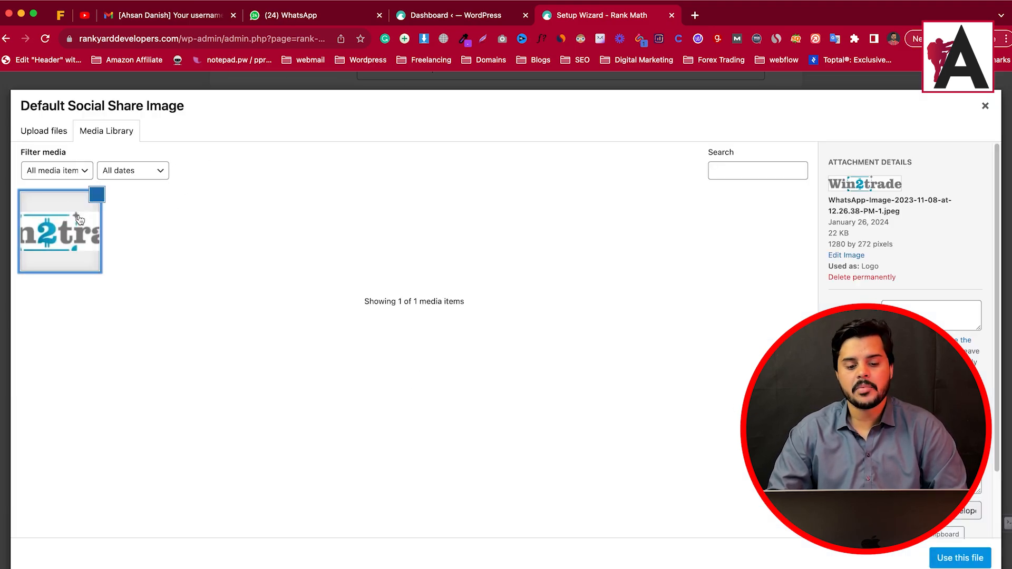
{"action": "left_click", "coordinate": [973, 558]}
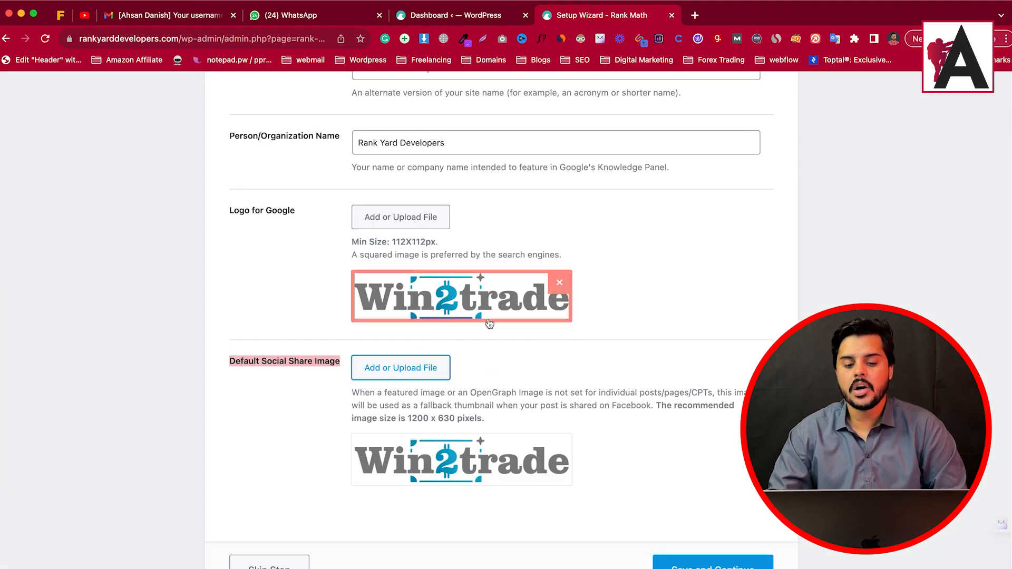
{"action": "scroll", "coordinate": [590, 413], "scroll_direction": "down", "scroll_amount": 2}
{"action": "left_click", "coordinate": [729, 510]}
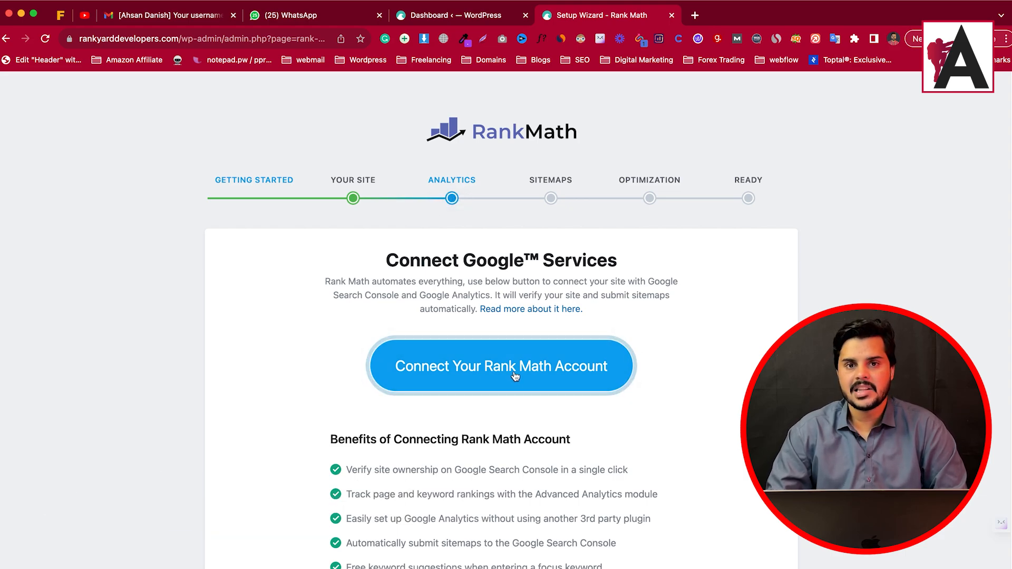
Review the benefits of connecting Google services, and continue past the Analytics stage without connecting a Rank Math account
{"action": "scroll", "coordinate": [516, 375], "scroll_direction": "down", "scroll_amount": 3}
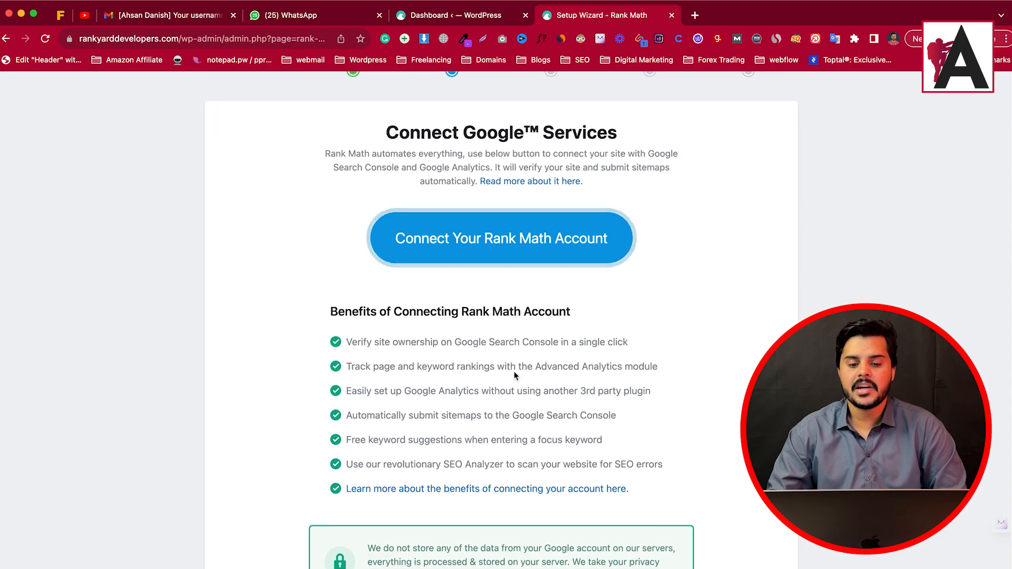
{"action": "scroll", "coordinate": [514, 370], "scroll_direction": "down", "scroll_amount": 4}
{"action": "scroll", "coordinate": [504, 361], "scroll_direction": "up", "scroll_amount": 6}
{"action": "scroll", "coordinate": [709, 372], "scroll_direction": "down", "scroll_amount": 6}
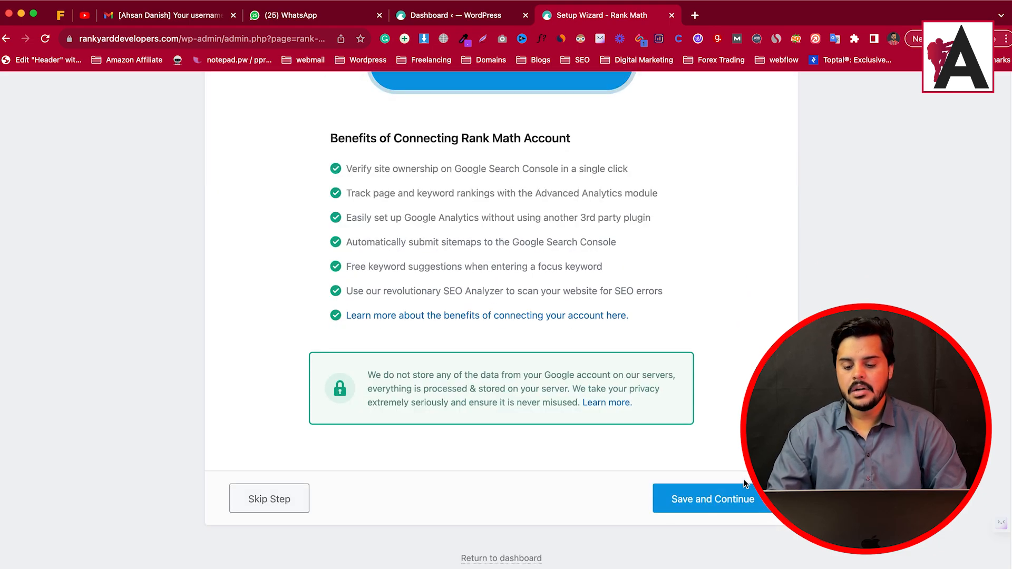
{"action": "left_click", "coordinate": [706, 495]}
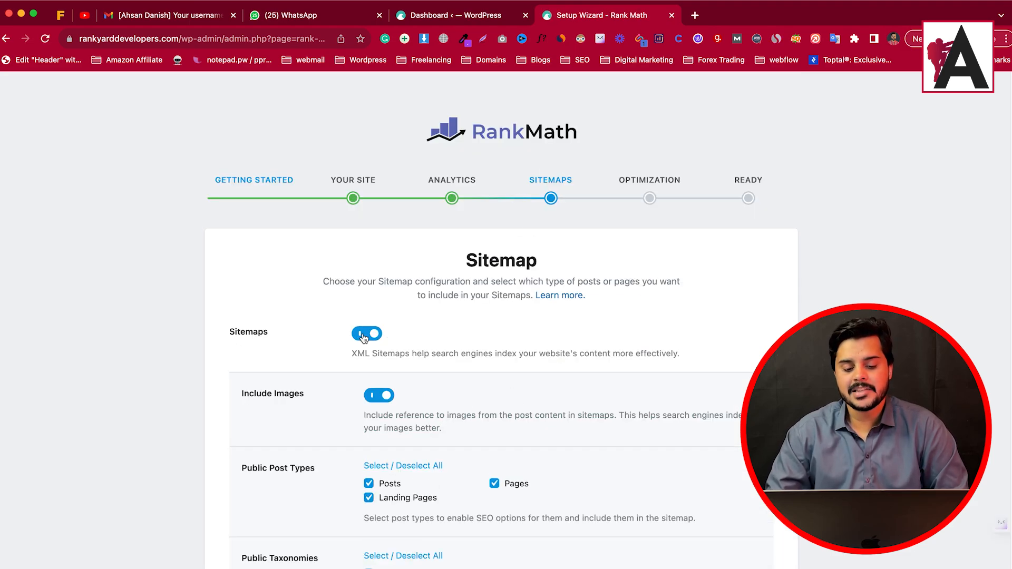
Accept the preset sitemap options and SEO tweaks, saving both wizard stages
{"action": "scroll", "coordinate": [357, 304], "scroll_direction": "down", "scroll_amount": 3}
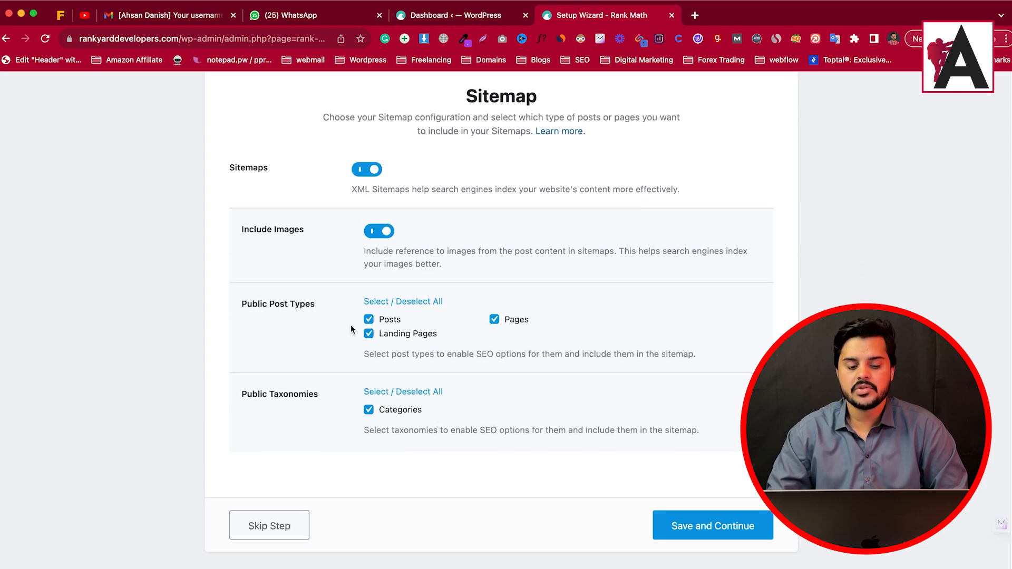
{"action": "left_click", "coordinate": [724, 527]}
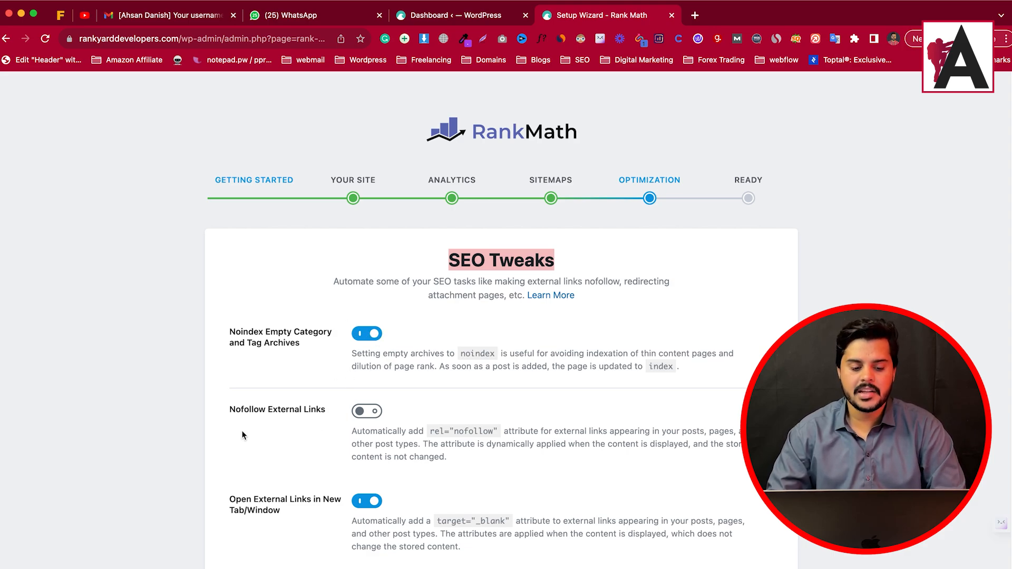
{"action": "scroll", "coordinate": [295, 432], "scroll_direction": "down", "scroll_amount": 2}
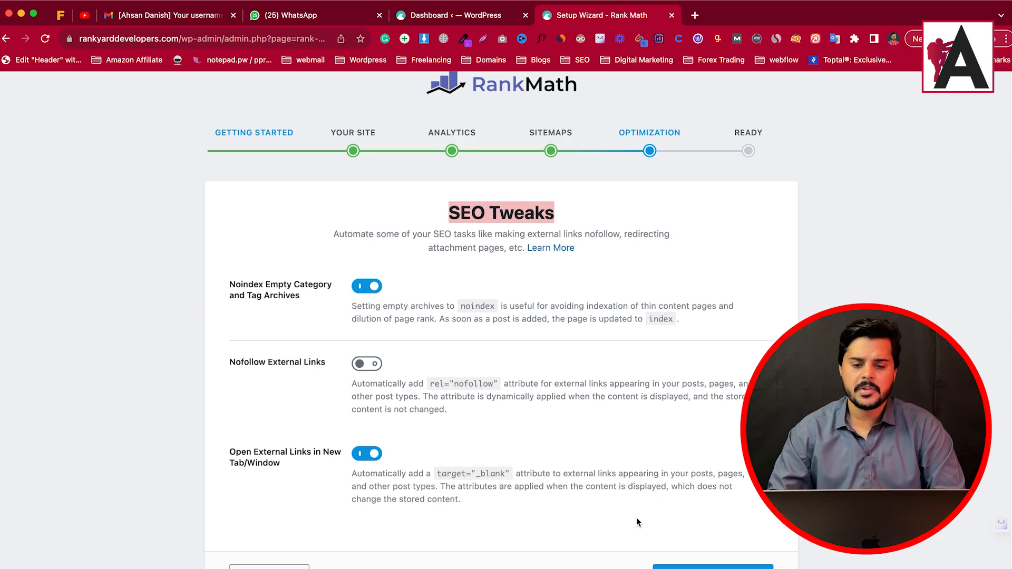
{"action": "scroll", "coordinate": [637, 517], "scroll_direction": "down", "scroll_amount": 1}
{"action": "left_click", "coordinate": [685, 557]}
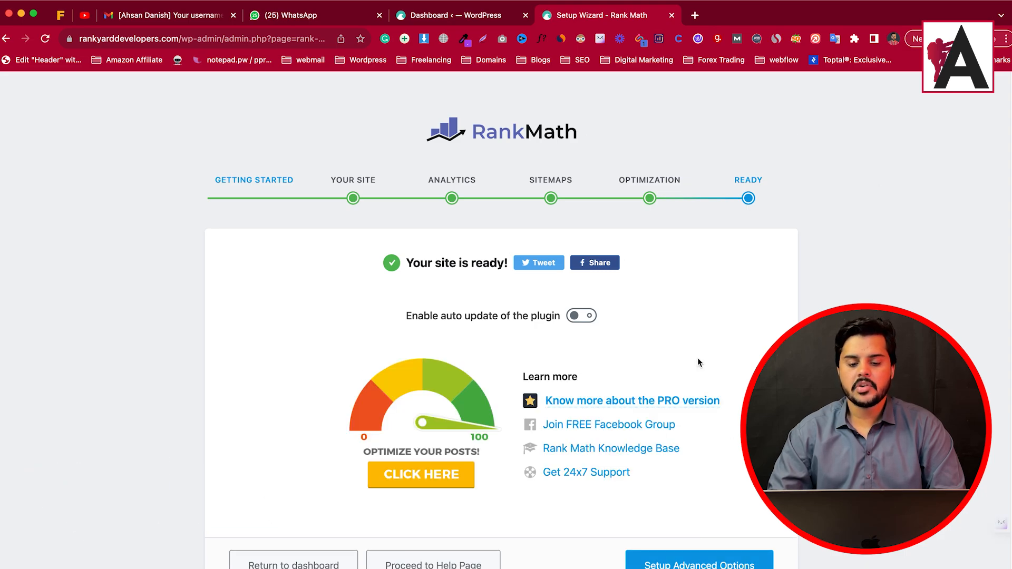
Enable automatic updates of the plugin and proceed to the advanced options setup
{"action": "left_click_drag", "start_coordinate": [406, 316], "coordinate": [554, 310]}
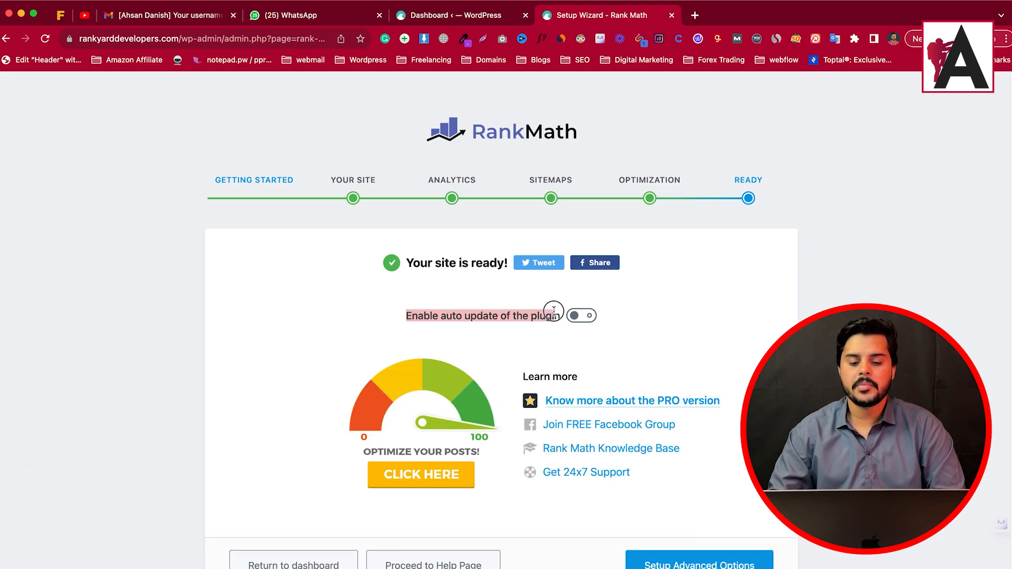
{"action": "left_click", "coordinate": [581, 317]}
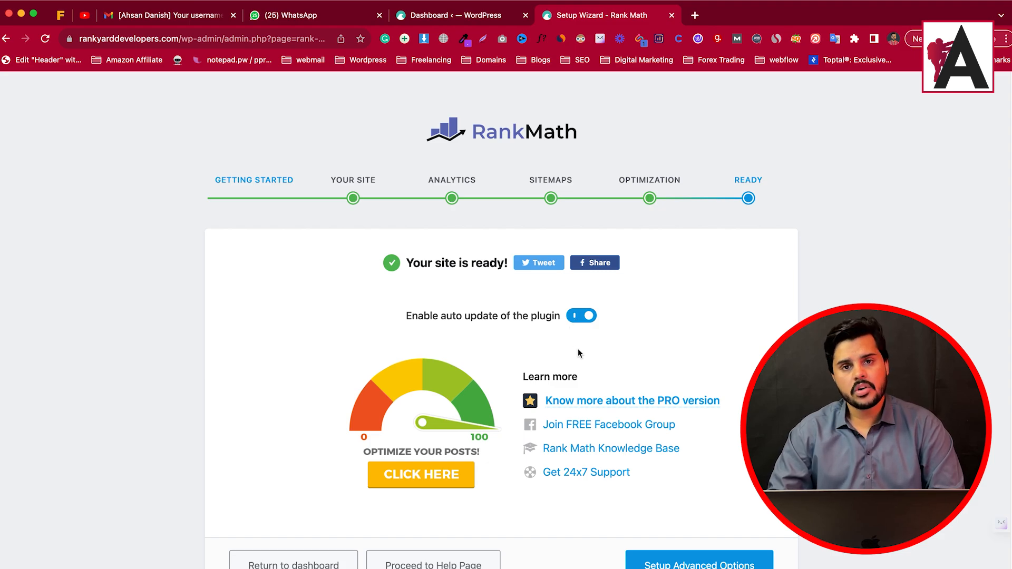
{"action": "scroll", "coordinate": [635, 388], "scroll_direction": "down", "scroll_amount": 2}
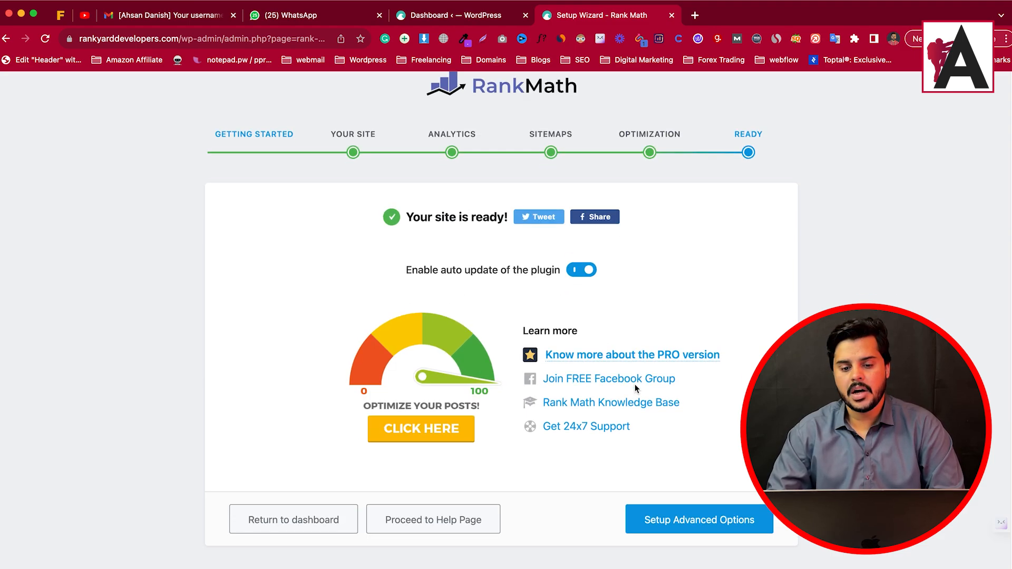
{"action": "left_click", "coordinate": [707, 520]}
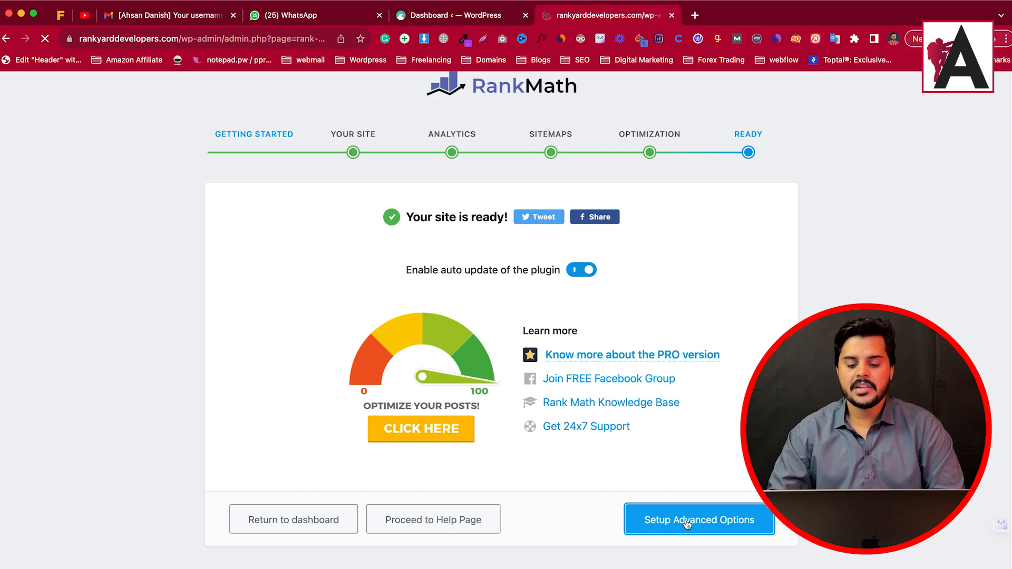
Enable the Role Manager so WordPress roles control access to Rank Math's settings
{"action": "mouse_move", "coordinate": [445, 259]}
{"action": "left_mouse_down"}
{"action": "mouse_move", "coordinate": [555, 255]}
{"action": "mouse_move", "coordinate": [447, 260]}
{"action": "left_mouse_up"}
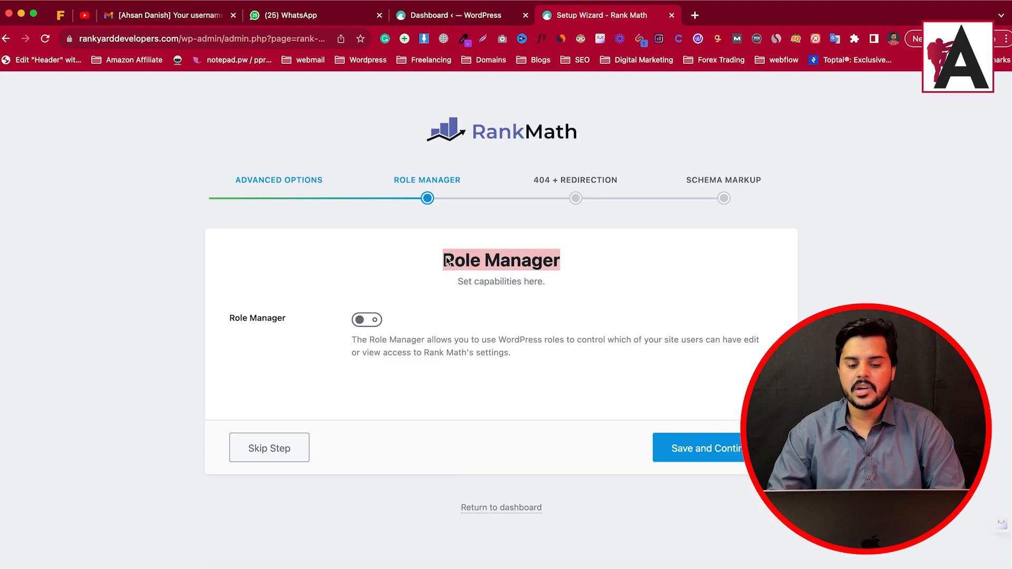
{"action": "left_click", "coordinate": [367, 319]}
{"action": "scroll", "coordinate": [535, 432], "scroll_direction": "down", "scroll_amount": 1}
Review the preset Rank Math capabilities of each user role, from Administrator down to Staff
{"action": "scroll", "coordinate": [536, 432], "scroll_direction": "down", "scroll_amount": 10}
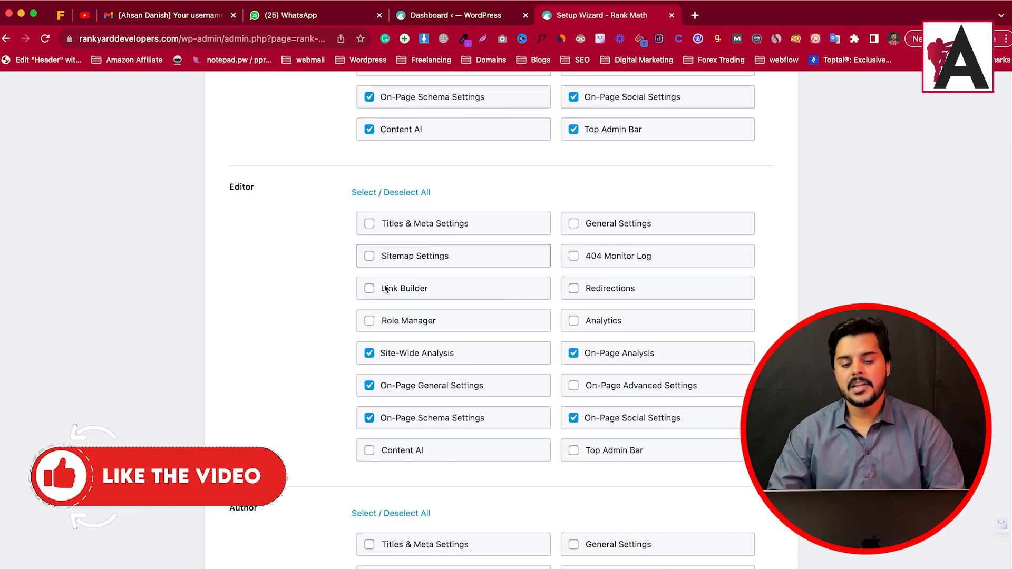
{"action": "scroll", "coordinate": [361, 316], "scroll_direction": "up", "scroll_amount": 10}
{"action": "scroll", "coordinate": [488, 412], "scroll_direction": "down", "scroll_amount": 7}
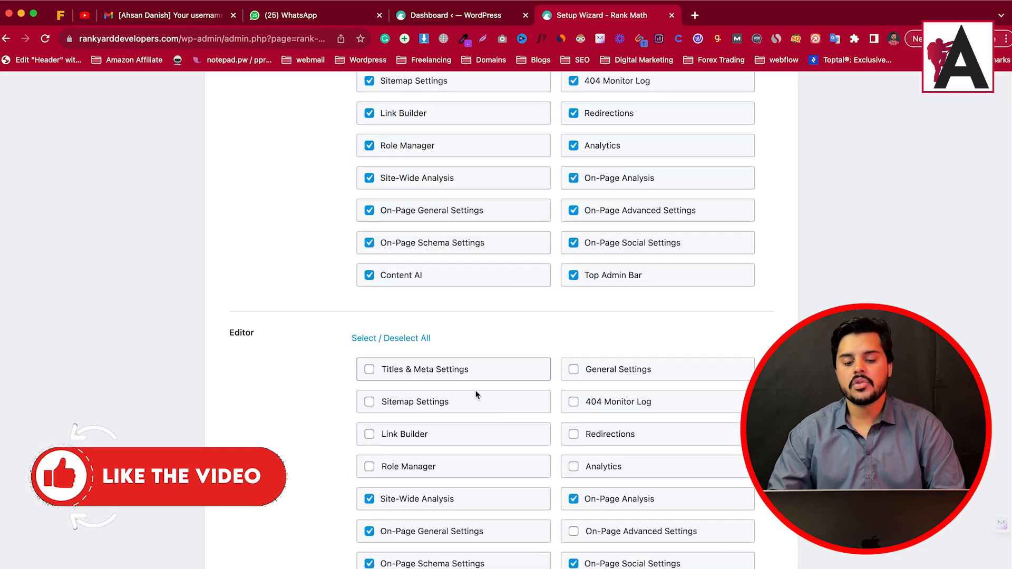
{"action": "scroll", "coordinate": [476, 397], "scroll_direction": "down", "scroll_amount": 10}
{"action": "scroll", "coordinate": [443, 266], "scroll_direction": "down", "scroll_amount": 3}
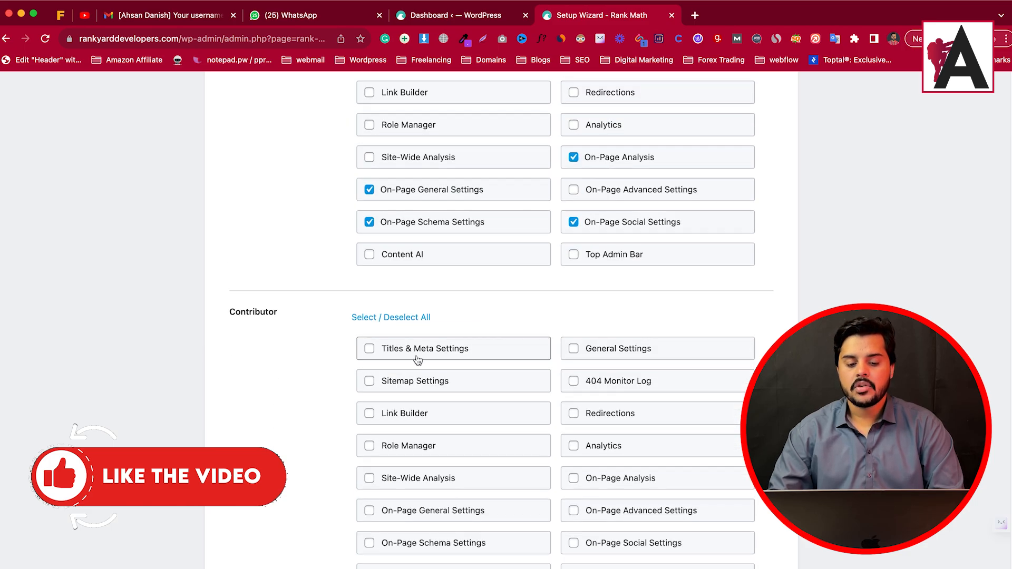
{"action": "scroll", "coordinate": [418, 360], "scroll_direction": "down", "scroll_amount": 15}
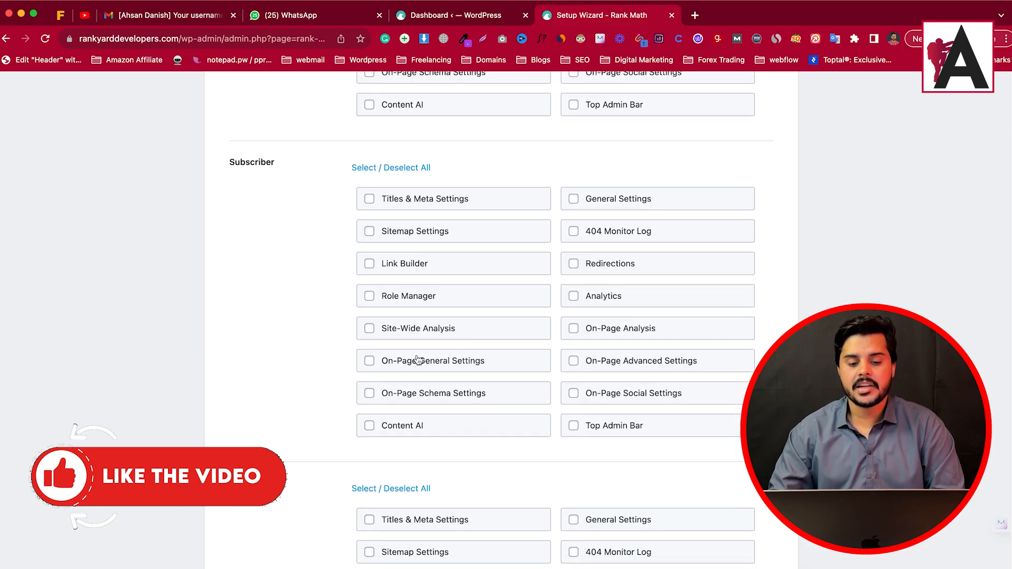
{"action": "scroll", "coordinate": [413, 353], "scroll_direction": "up", "scroll_amount": 5}
{"action": "scroll", "coordinate": [414, 349], "scroll_direction": "down", "scroll_amount": 5}
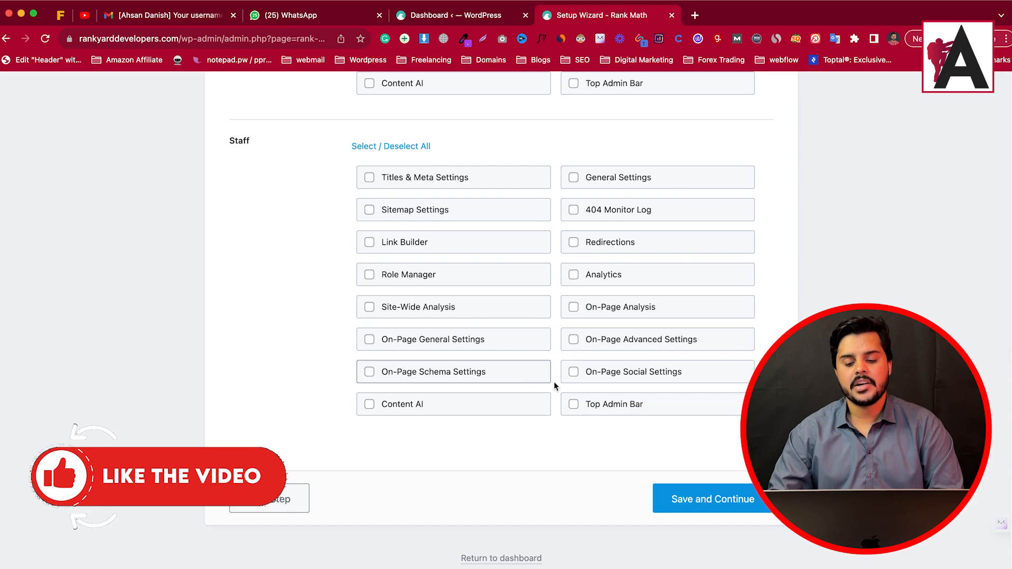
{"action": "scroll", "coordinate": [554, 384], "scroll_direction": "up", "scroll_amount": 20}
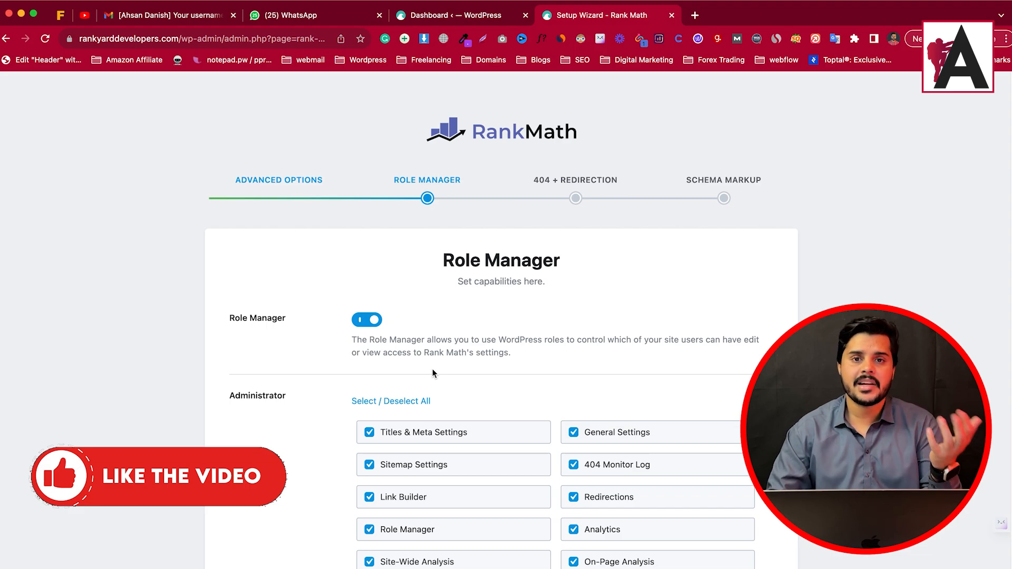
Accept the preset role capabilities and save the Role Manager stage
{"action": "scroll", "coordinate": [660, 475], "scroll_direction": "down", "scroll_amount": 20}
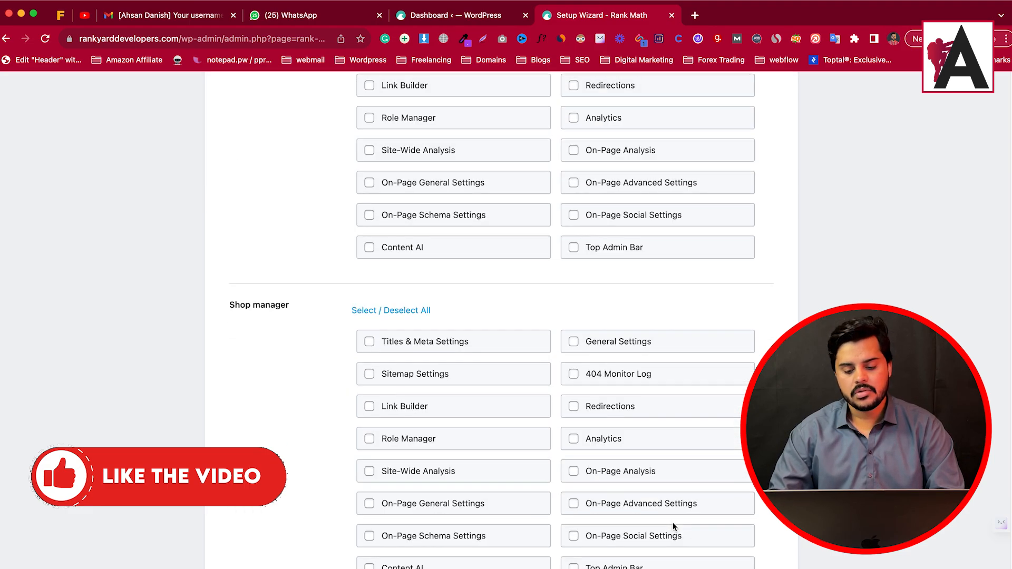
{"action": "scroll", "coordinate": [673, 526], "scroll_direction": "down", "scroll_amount": 10}
{"action": "left_click", "coordinate": [708, 499]}
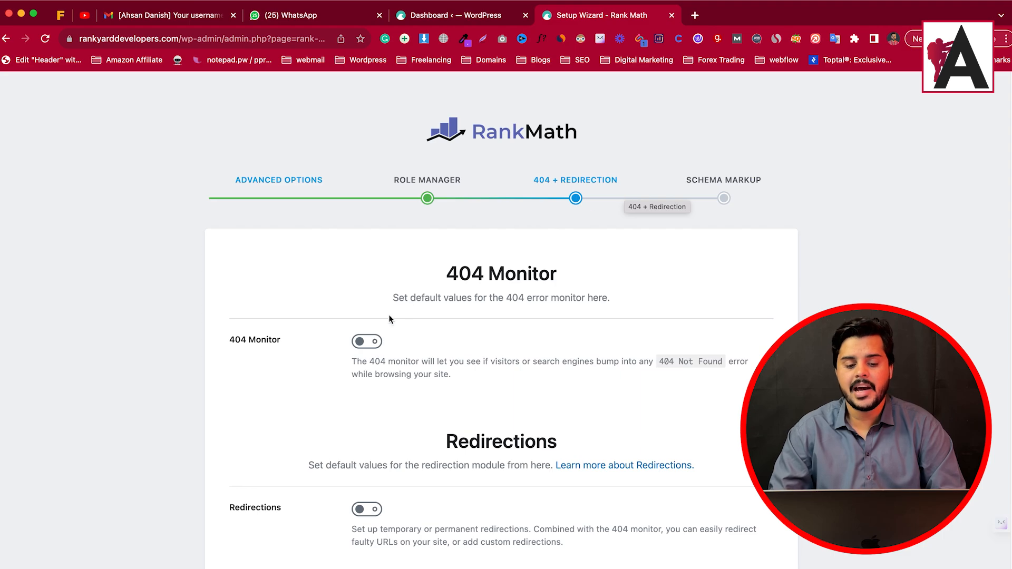
Enable the 404 Monitor and Redirections, and save the 404 + Redirection stage
{"action": "left_click", "coordinate": [366, 342]}
{"action": "scroll", "coordinate": [427, 346], "scroll_direction": "down", "scroll_amount": 3}
{"action": "scroll", "coordinate": [427, 346], "scroll_direction": "down", "scroll_amount": 1}
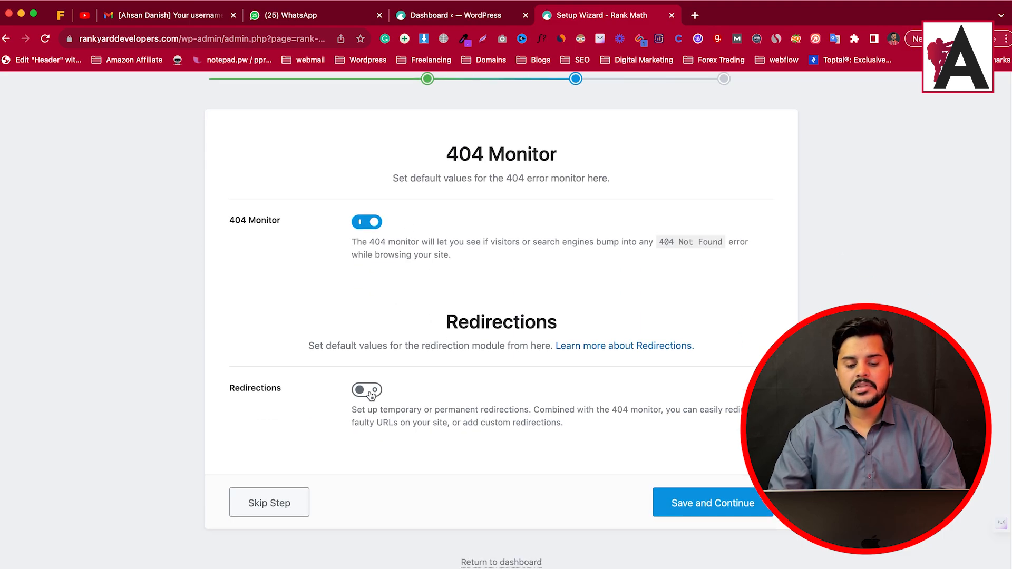
{"action": "left_click", "coordinate": [371, 395]}
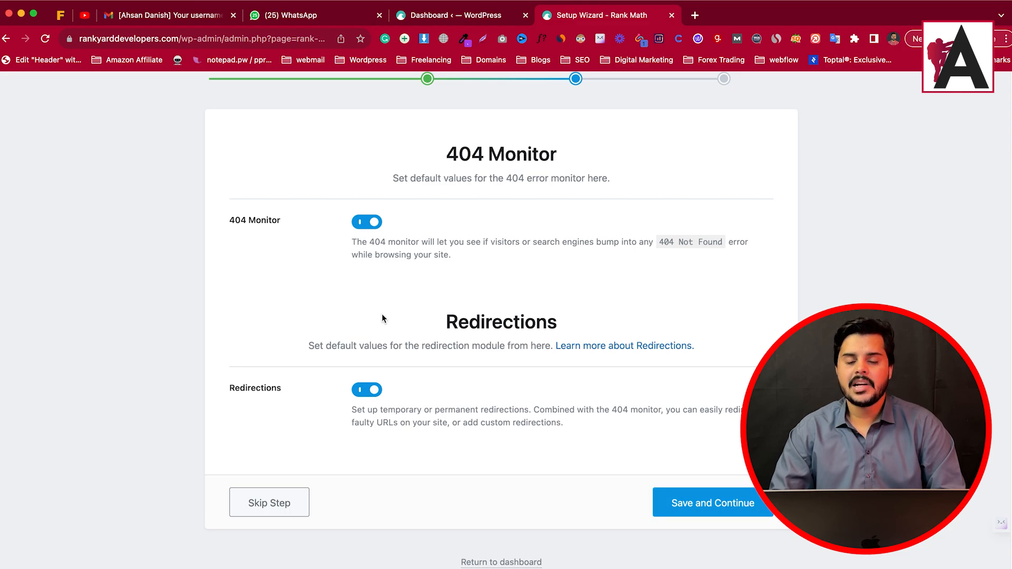
{"action": "left_click", "coordinate": [724, 503]}
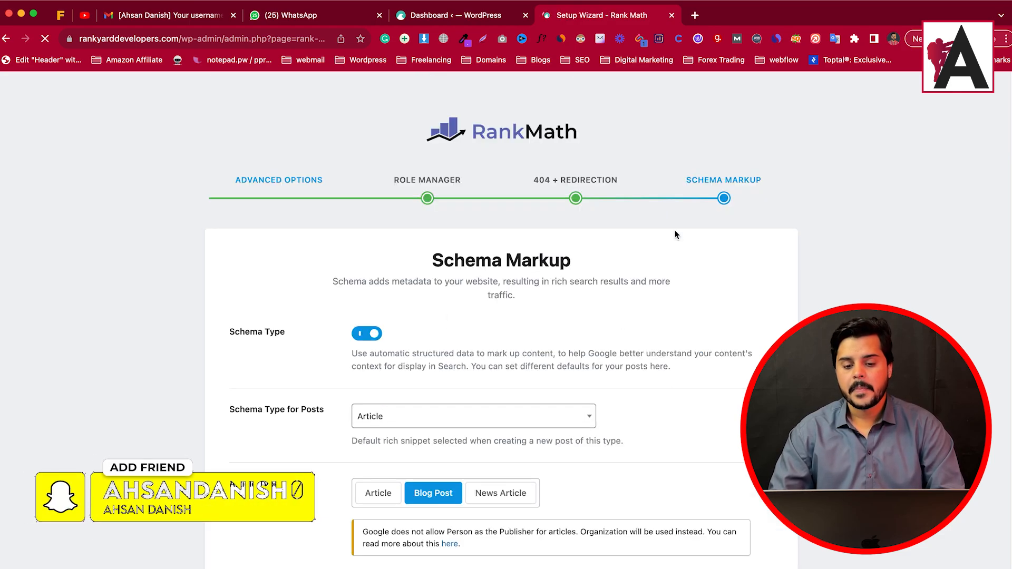
Look through the schema types offered for posts and choose Article as the default
{"action": "left_click_drag", "start_coordinate": [415, 269], "coordinate": [656, 285]}
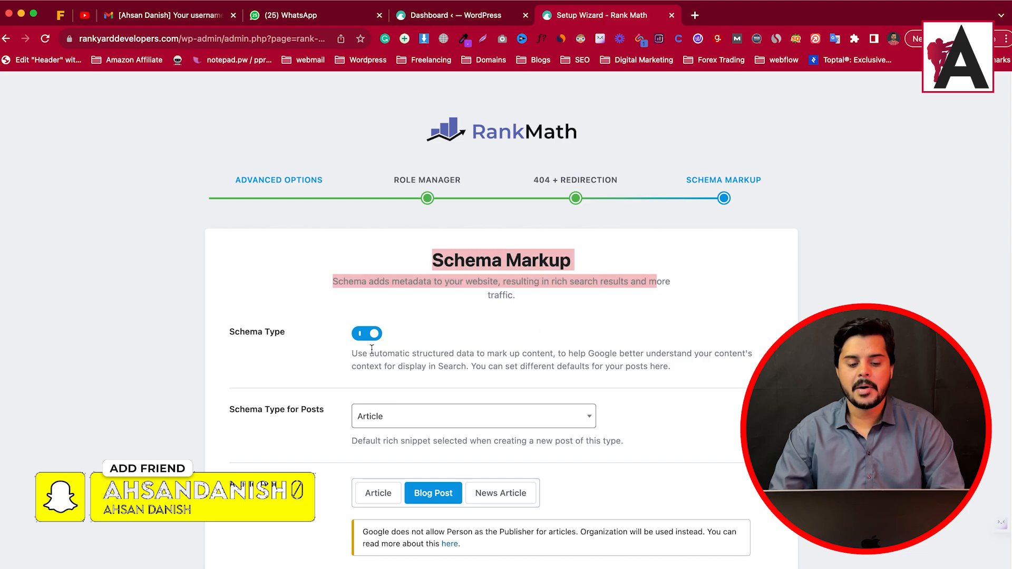
{"action": "scroll", "coordinate": [584, 344], "scroll_direction": "down", "scroll_amount": 4}
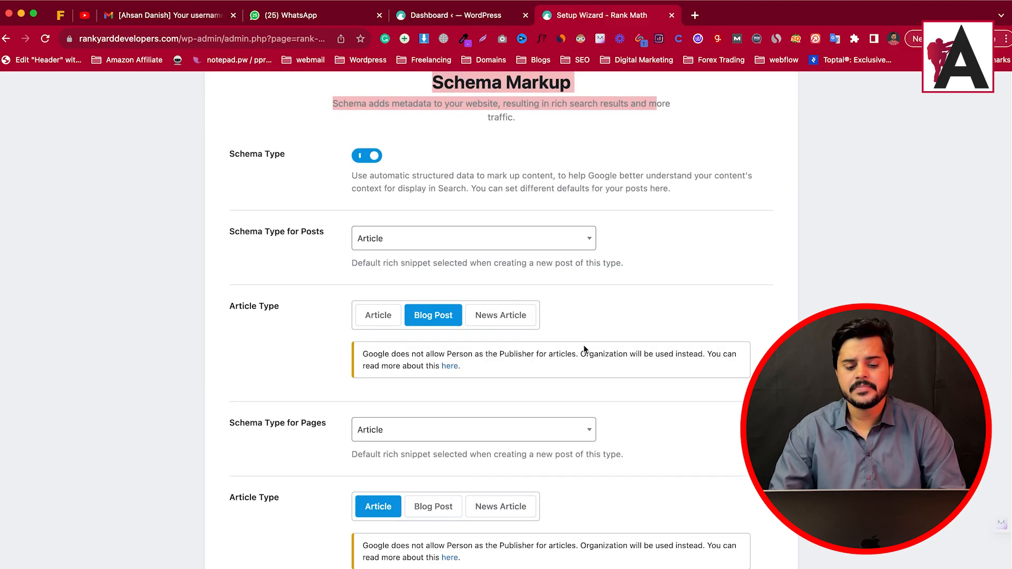
{"action": "left_click", "coordinate": [500, 222]}
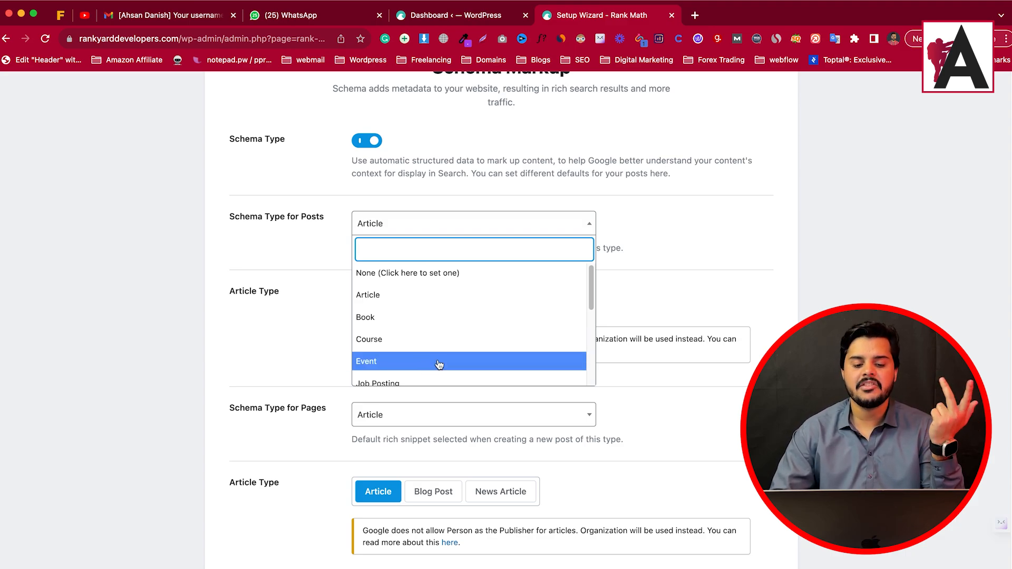
{"action": "scroll", "coordinate": [433, 359], "scroll_direction": "down", "scroll_amount": 1}
{"action": "scroll", "coordinate": [433, 360], "scroll_direction": "down", "scroll_amount": 5}
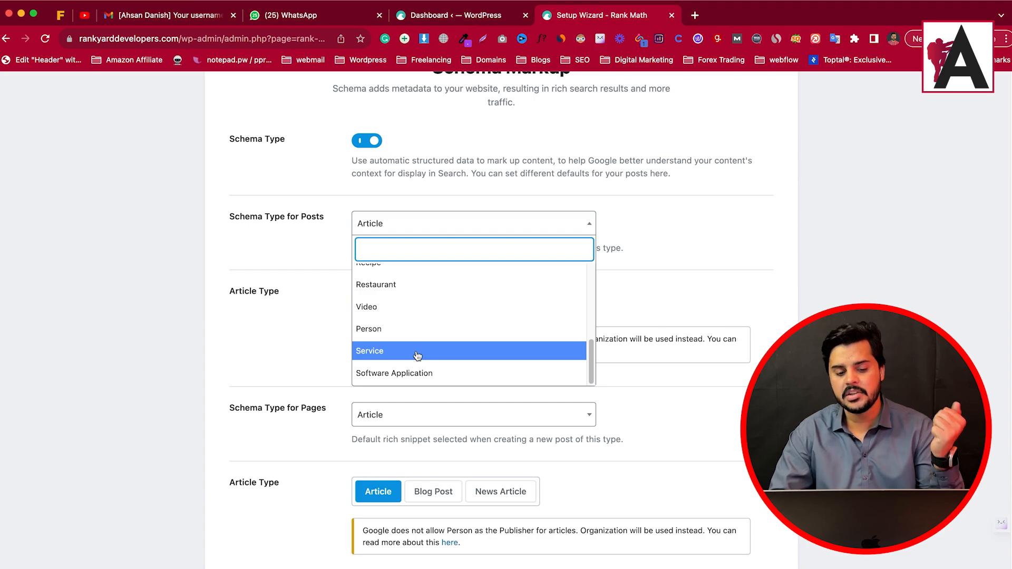
{"action": "scroll", "coordinate": [417, 314], "scroll_direction": "up", "scroll_amount": 10}
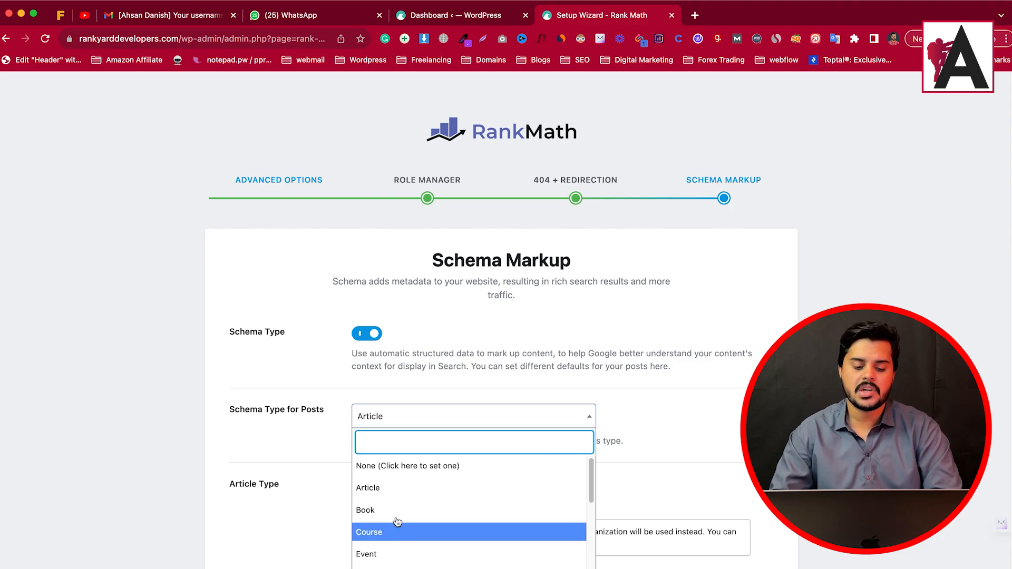
{"action": "left_click", "coordinate": [401, 492]}
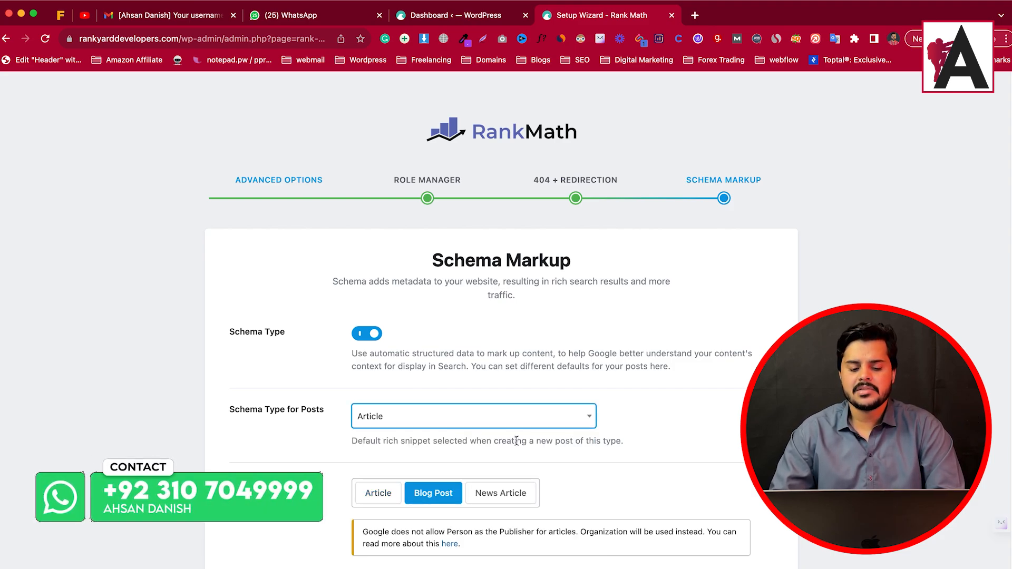
Accept the preset schema types for pages and landing pages, and save the Schema Markup stage
{"action": "scroll", "coordinate": [504, 436], "scroll_direction": "down", "scroll_amount": 6}
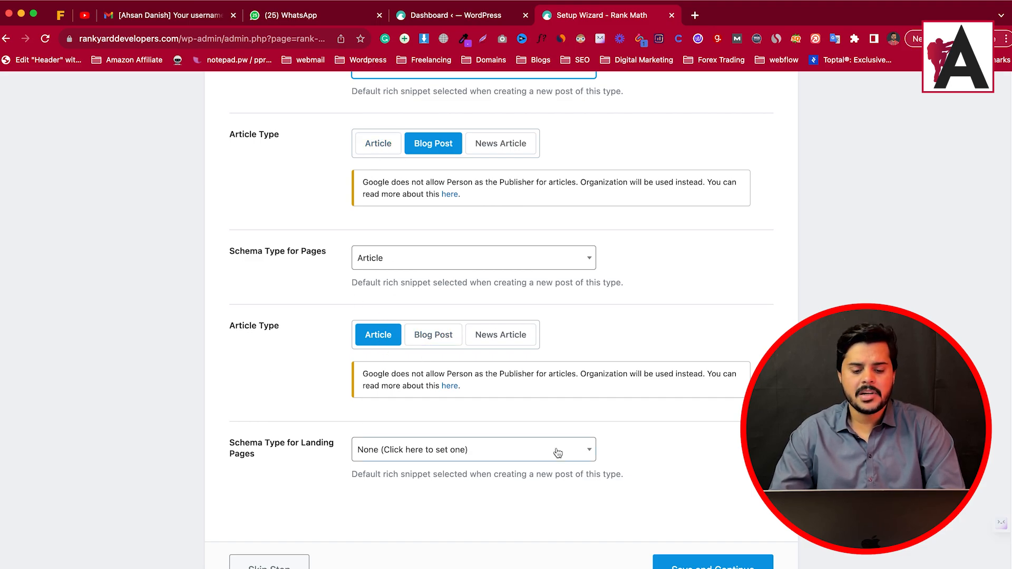
{"action": "scroll", "coordinate": [633, 467], "scroll_direction": "down", "scroll_amount": 1}
{"action": "left_click", "coordinate": [712, 567]}
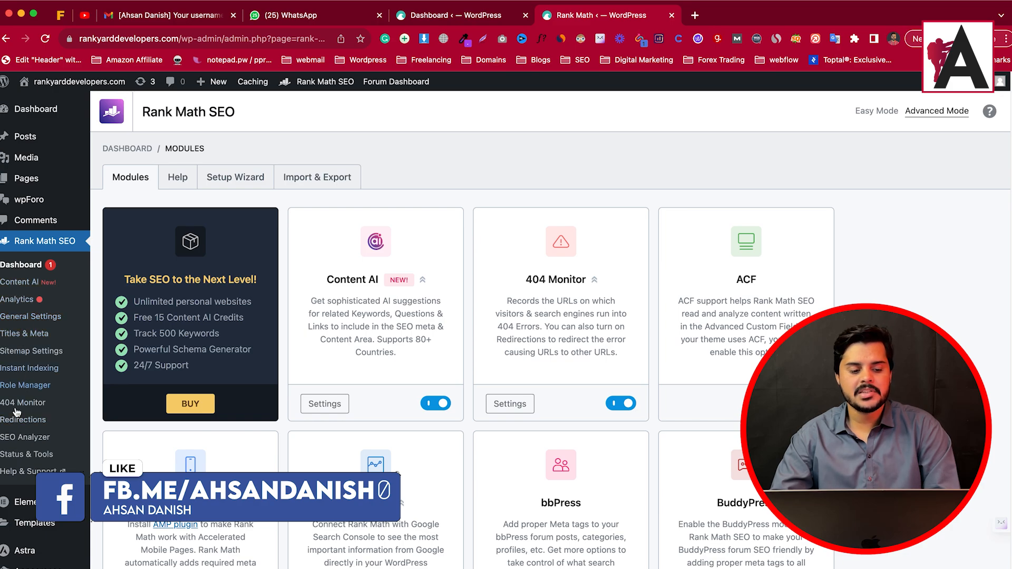
Examine the Rank Math modules on the dashboard to see which are enabled, including the WooCommerce and Google Web Stories modules
{"action": "scroll", "coordinate": [630, 313], "scroll_direction": "down", "scroll_amount": 2}
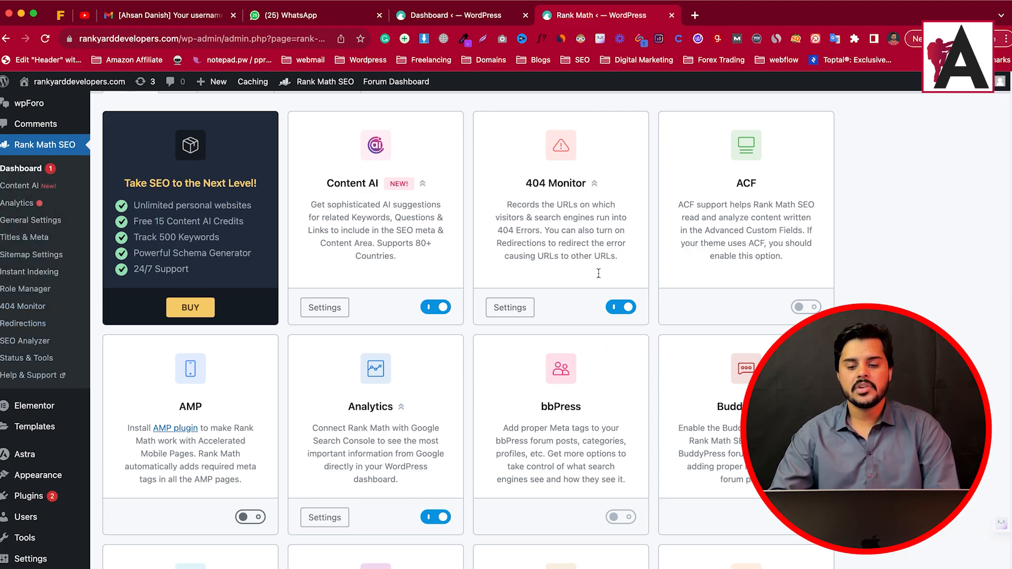
{"action": "scroll", "coordinate": [586, 375], "scroll_direction": "down", "scroll_amount": 15}
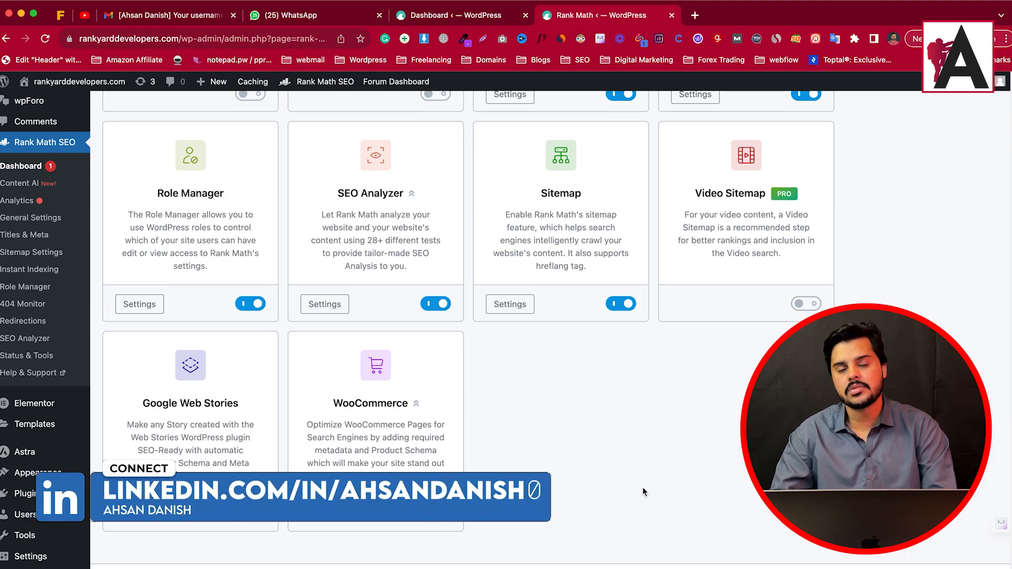
{"action": "scroll", "coordinate": [671, 434], "scroll_direction": "up", "scroll_amount": 10}
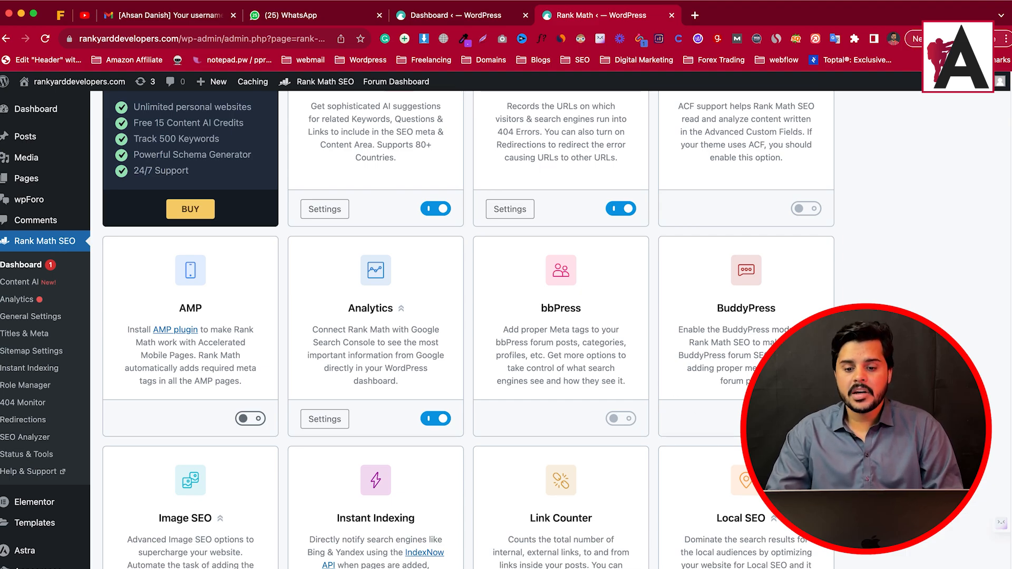
{"action": "scroll", "coordinate": [649, 412], "scroll_direction": "up", "scroll_amount": 5}
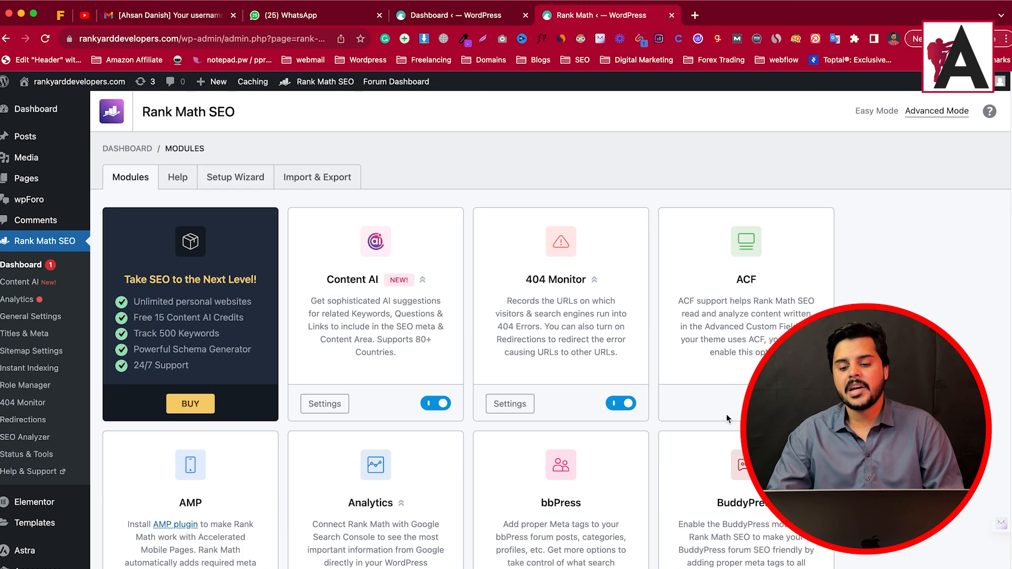
{"action": "scroll", "coordinate": [692, 458], "scroll_direction": "down", "scroll_amount": 15}
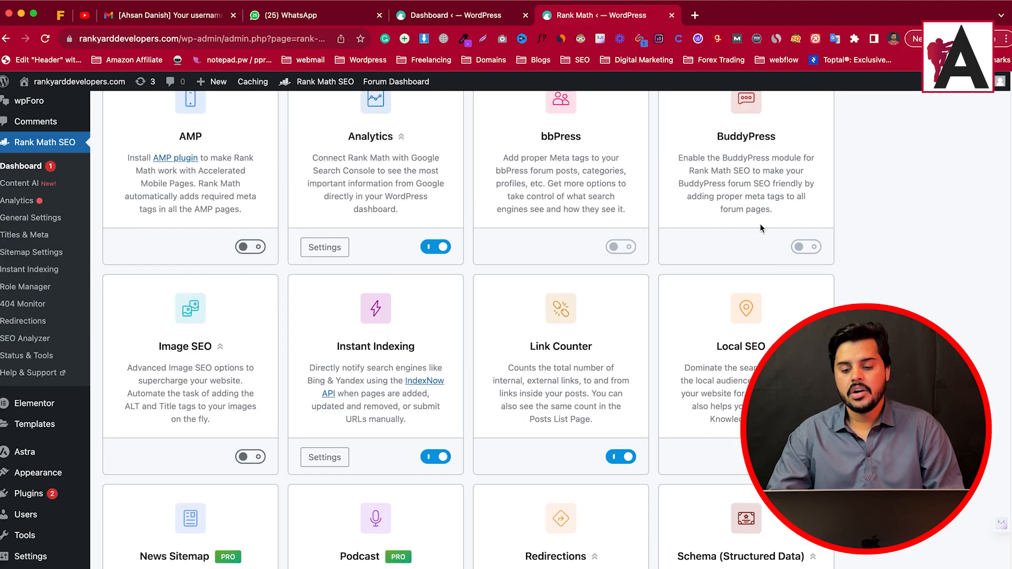
{"action": "scroll", "coordinate": [692, 462], "scroll_direction": "down", "scroll_amount": 2}
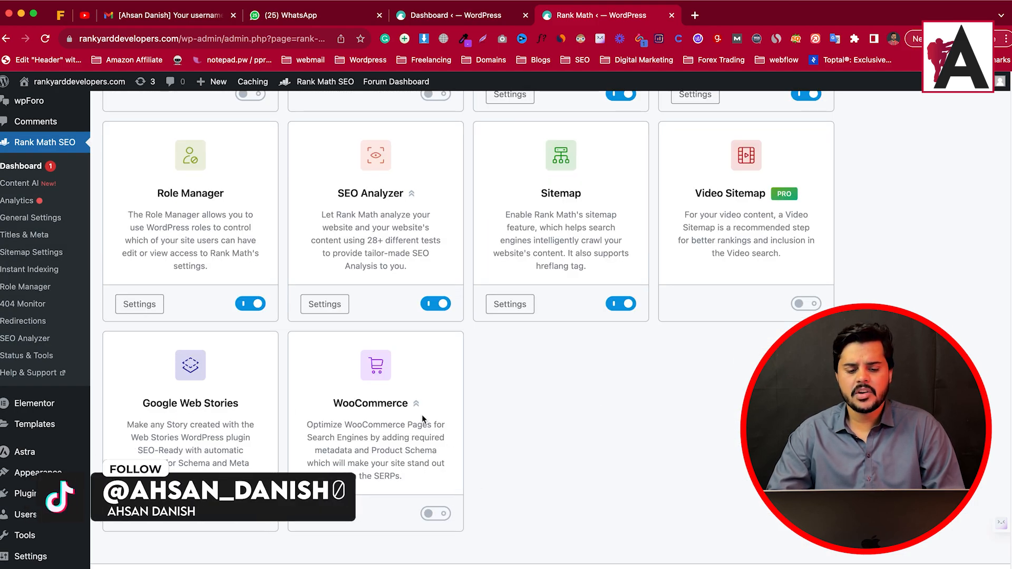
{"action": "mouse_move", "coordinate": [438, 513]}
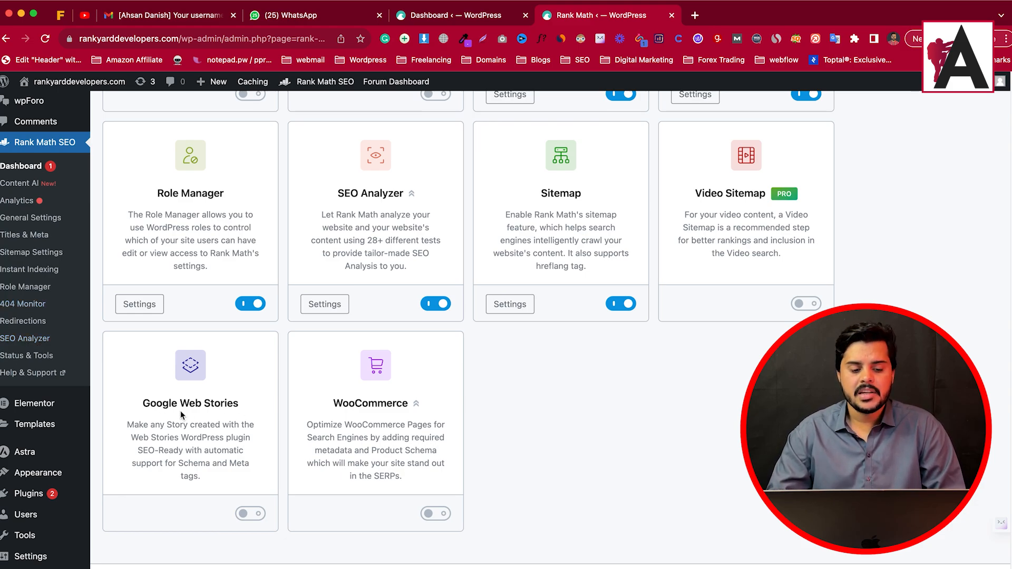
{"action": "scroll", "coordinate": [408, 431], "scroll_direction": "up", "scroll_amount": 6}
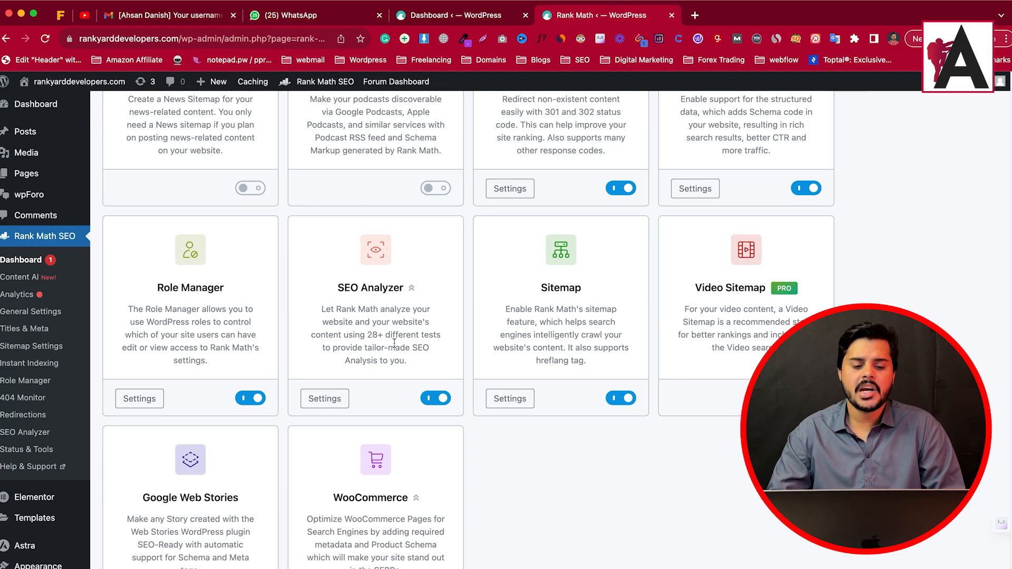
{"action": "scroll", "coordinate": [487, 288], "scroll_direction": "up", "scroll_amount": 7}
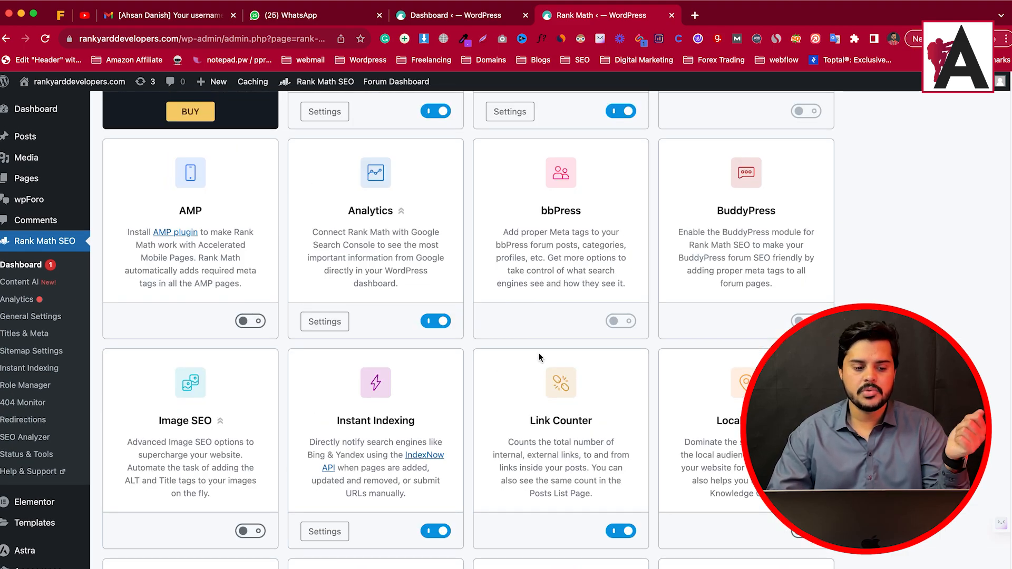
Open Rank Math's general settings and review the Links options, including Strip Category Base and Redirect Attachments
{"action": "left_click", "coordinate": [32, 318]}
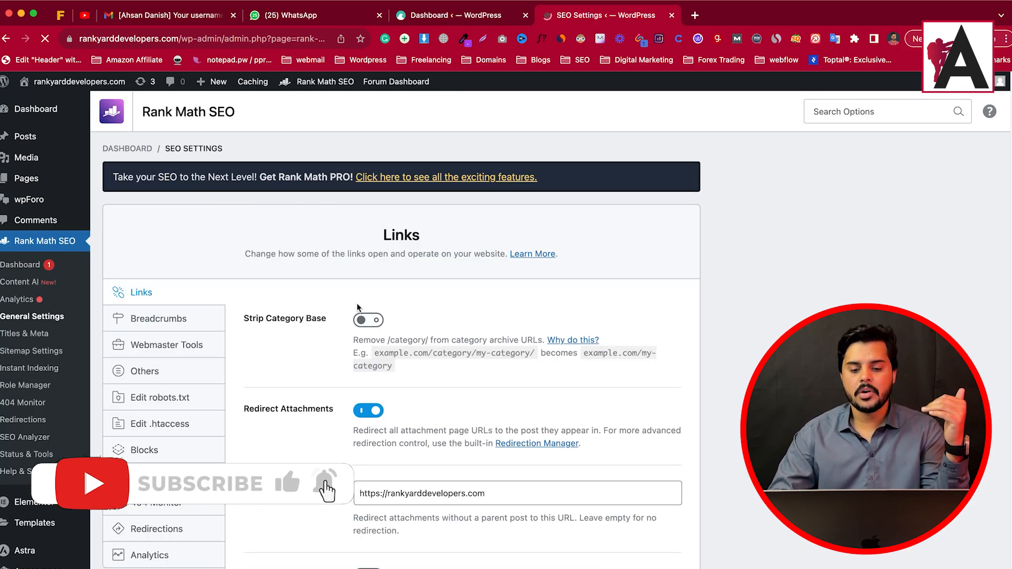
{"action": "scroll", "coordinate": [354, 337], "scroll_direction": "down", "scroll_amount": 3}
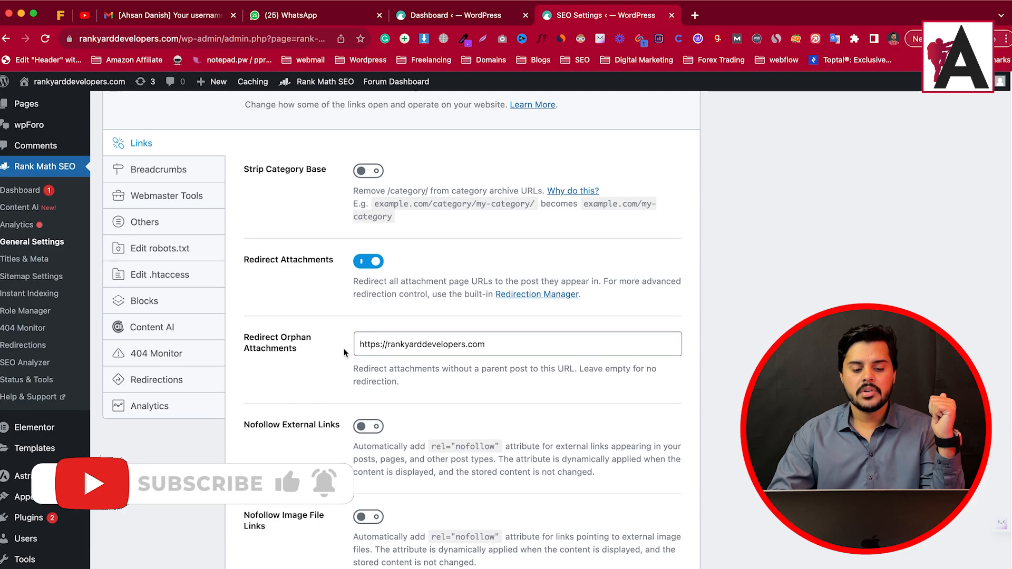
{"action": "scroll", "coordinate": [350, 343], "scroll_direction": "down", "scroll_amount": 3}
{"action": "scroll", "coordinate": [346, 344], "scroll_direction": "up", "scroll_amount": 6}
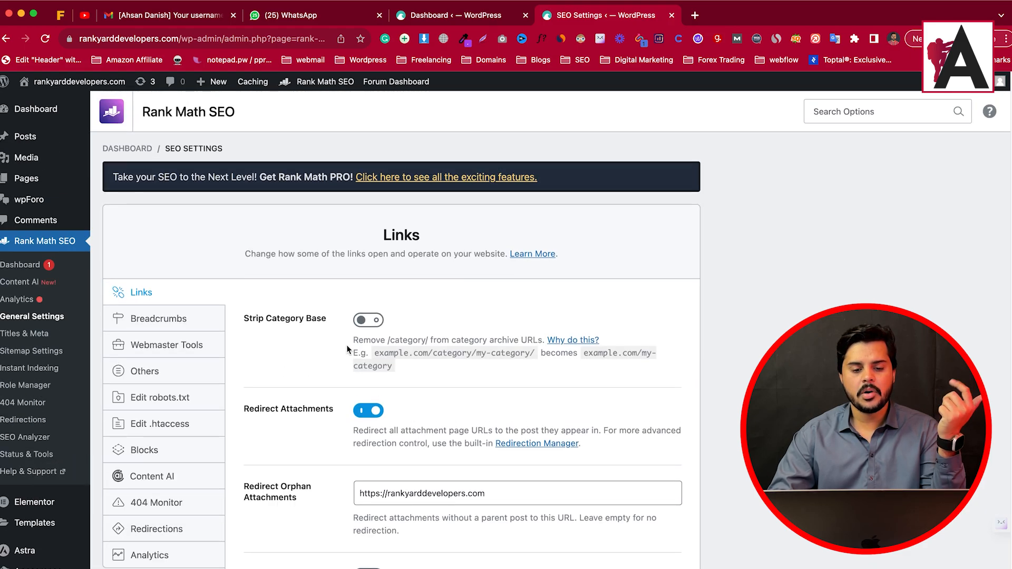
{"action": "left_click_drag", "start_coordinate": [243, 321], "coordinate": [332, 328]}
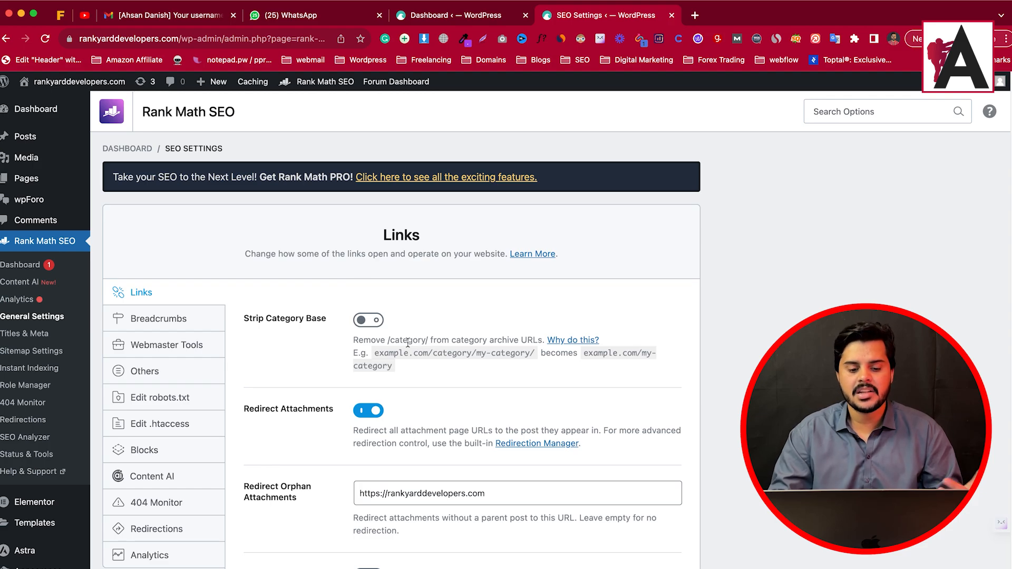
{"action": "scroll", "coordinate": [455, 409], "scroll_direction": "down", "scroll_amount": 1}
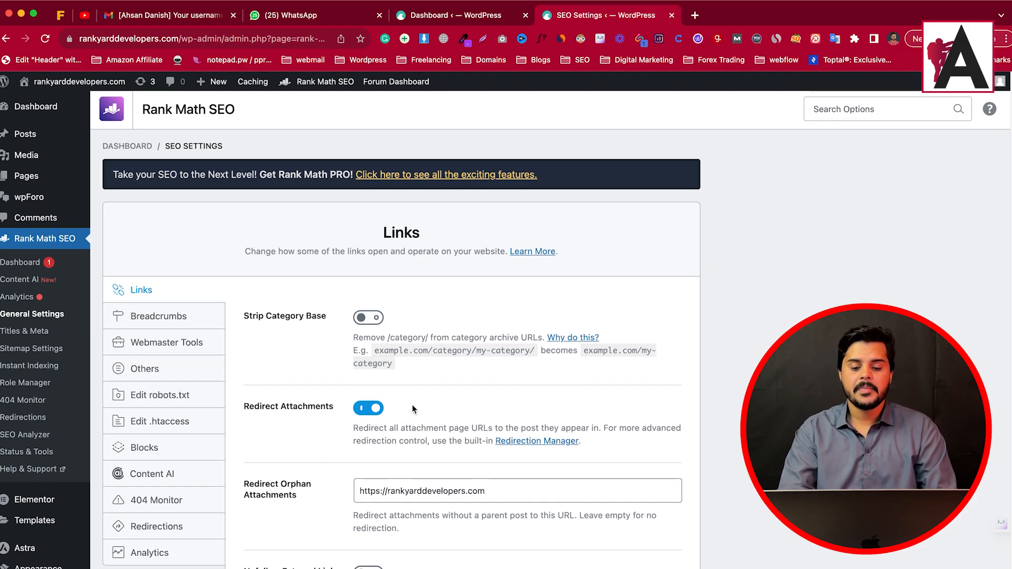
{"action": "scroll", "coordinate": [279, 363], "scroll_direction": "down", "scroll_amount": 3}
{"action": "scroll", "coordinate": [211, 321], "scroll_direction": "up", "scroll_amount": 3}
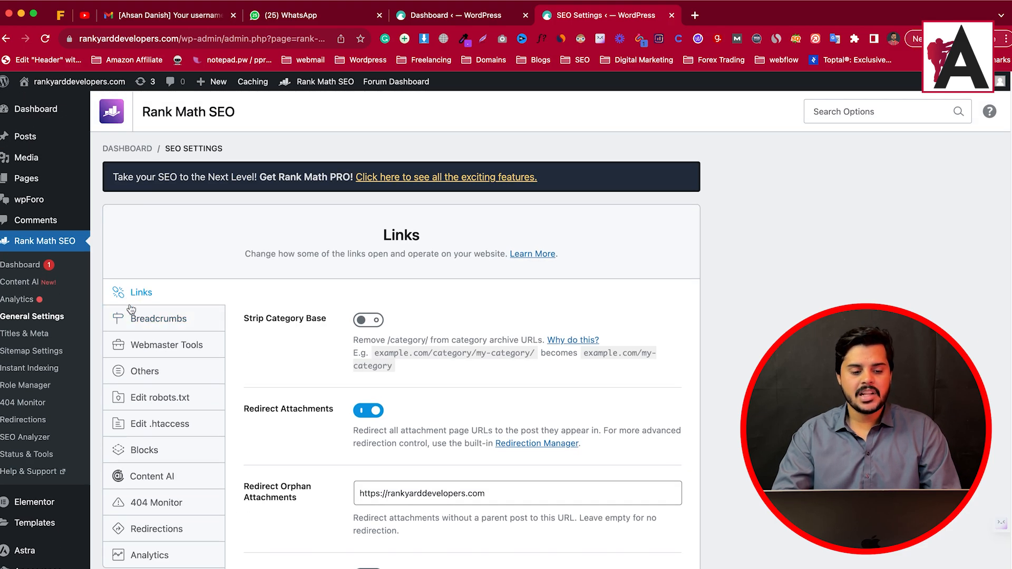
Look over the remaining Links options and review the Breadcrumbs settings, including the separator character and homepage link
{"action": "scroll", "coordinate": [368, 398], "scroll_direction": "down", "scroll_amount": 1}
{"action": "scroll", "coordinate": [368, 396], "scroll_direction": "down", "scroll_amount": 2}
{"action": "scroll", "coordinate": [153, 285], "scroll_direction": "up", "scroll_amount": 2}
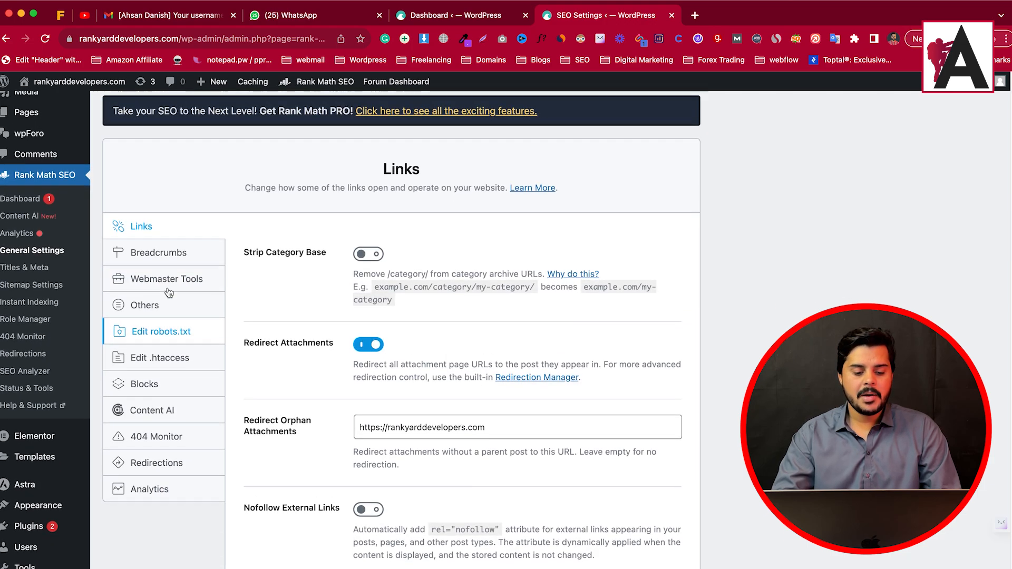
{"action": "left_click", "coordinate": [164, 258]}
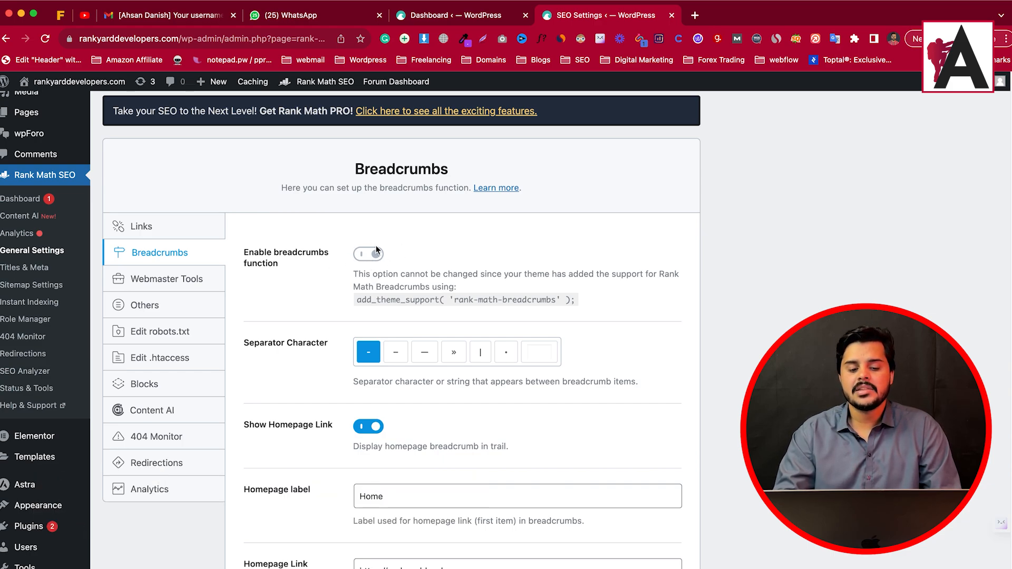
{"action": "scroll", "coordinate": [305, 327], "scroll_direction": "down", "scroll_amount": 1}
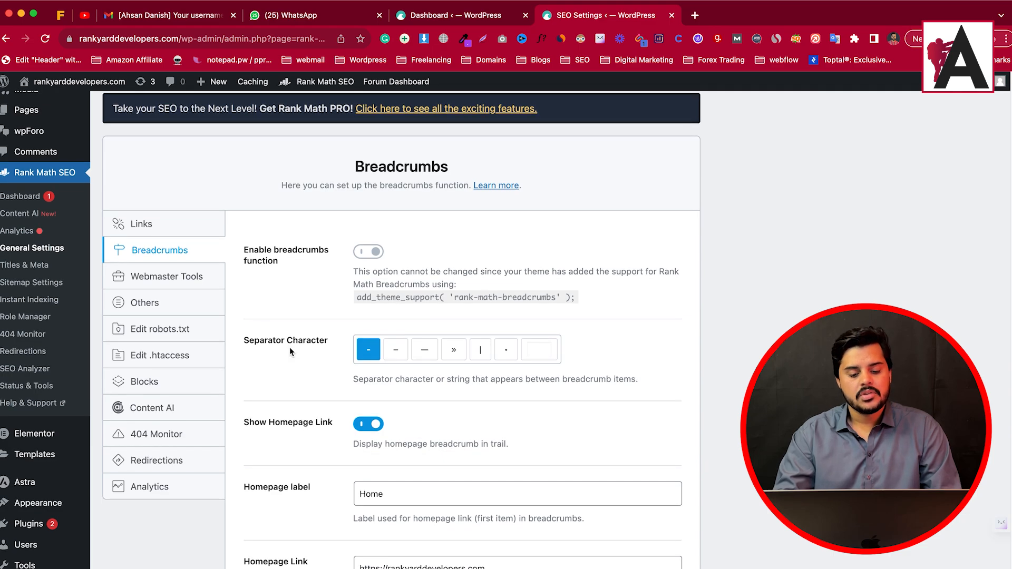
Examine the Webmaster Tools verification fields for Google Search Console, Bing, Baidu, Yandex and Pinterest
{"action": "left_click", "coordinate": [167, 284]}
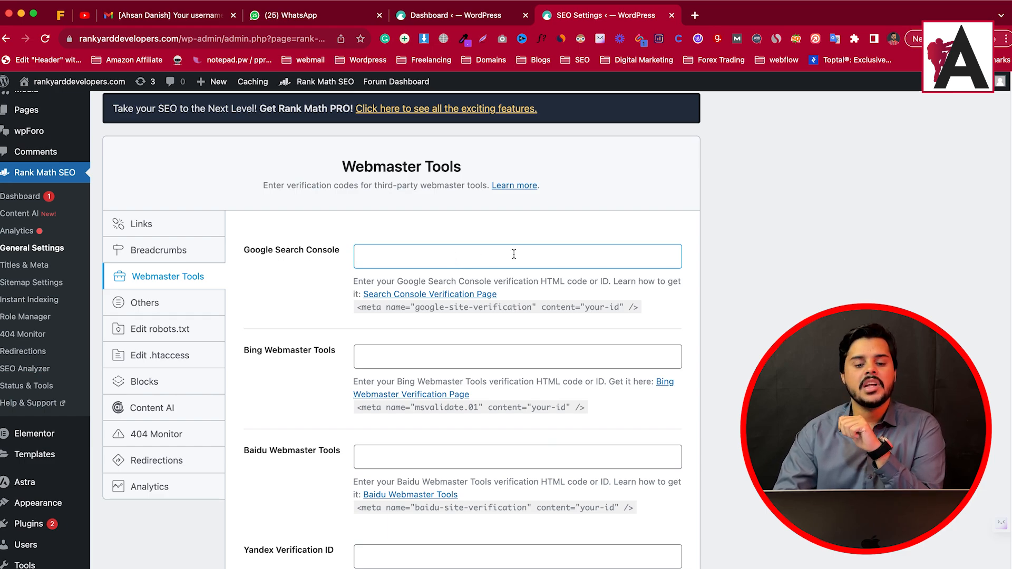
{"action": "left_click", "coordinate": [397, 259]}
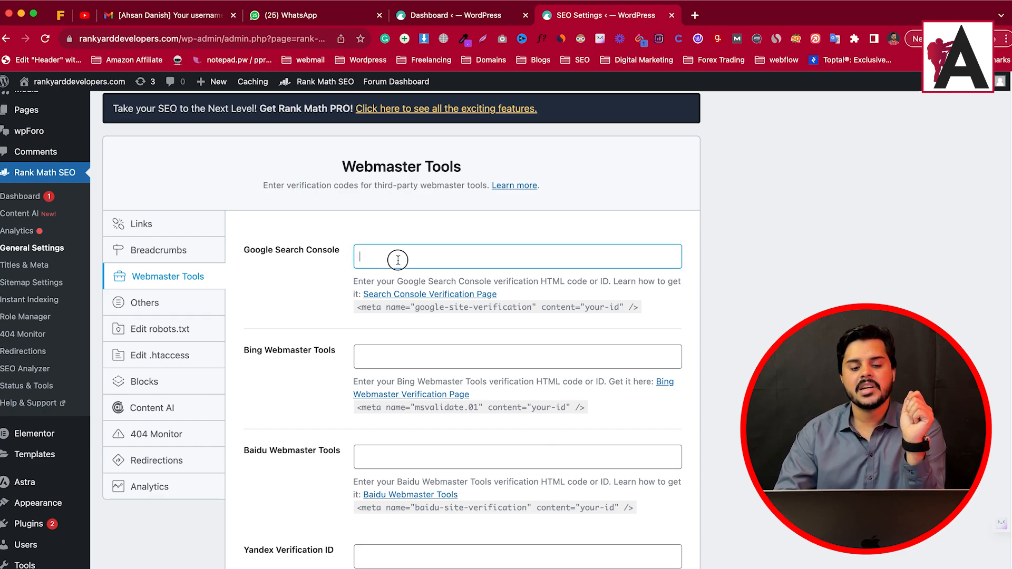
{"action": "scroll", "coordinate": [314, 355], "scroll_direction": "down", "scroll_amount": 10}
{"action": "left_click", "coordinate": [453, 322]}
{"action": "scroll", "coordinate": [444, 318], "scroll_direction": "up", "scroll_amount": 10}
{"action": "left_click", "coordinate": [457, 285]}
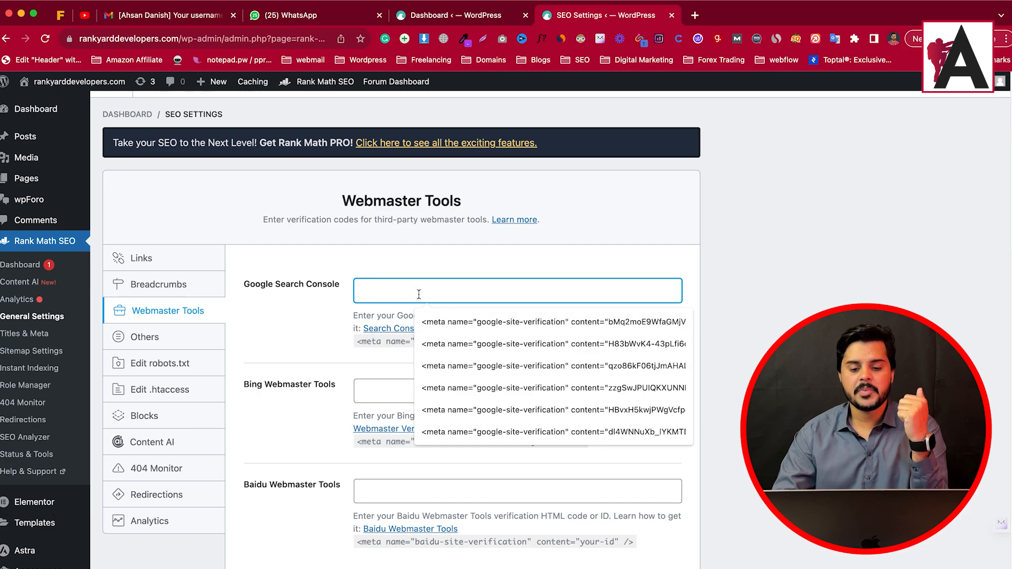
{"action": "left_click", "coordinate": [382, 257]}
{"action": "left_click", "coordinate": [410, 389]}
{"action": "left_click", "coordinate": [420, 487]}
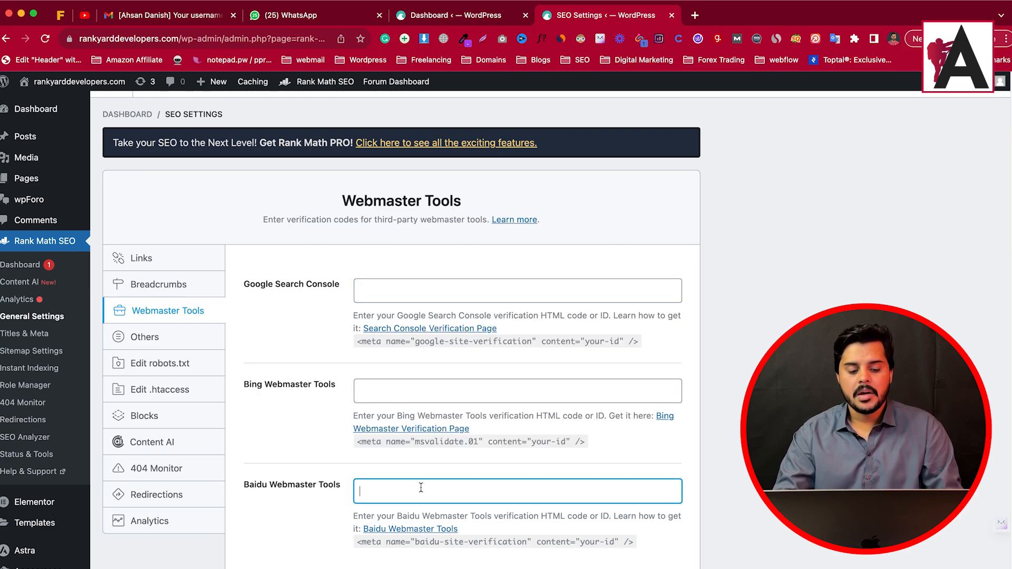
{"action": "scroll", "coordinate": [421, 492], "scroll_direction": "down", "scroll_amount": 4}
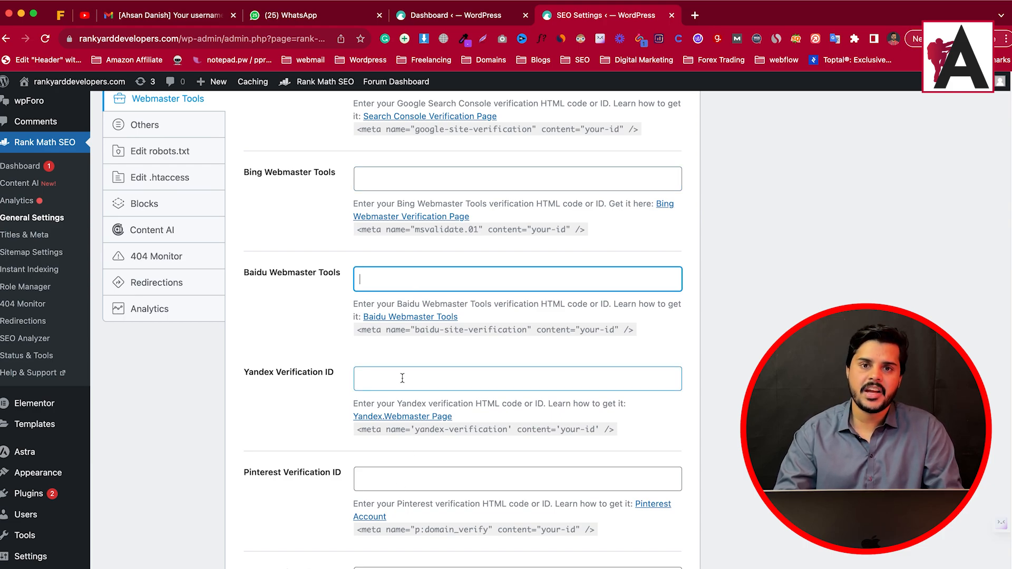
{"action": "scroll", "coordinate": [402, 377], "scroll_direction": "up", "scroll_amount": 5}
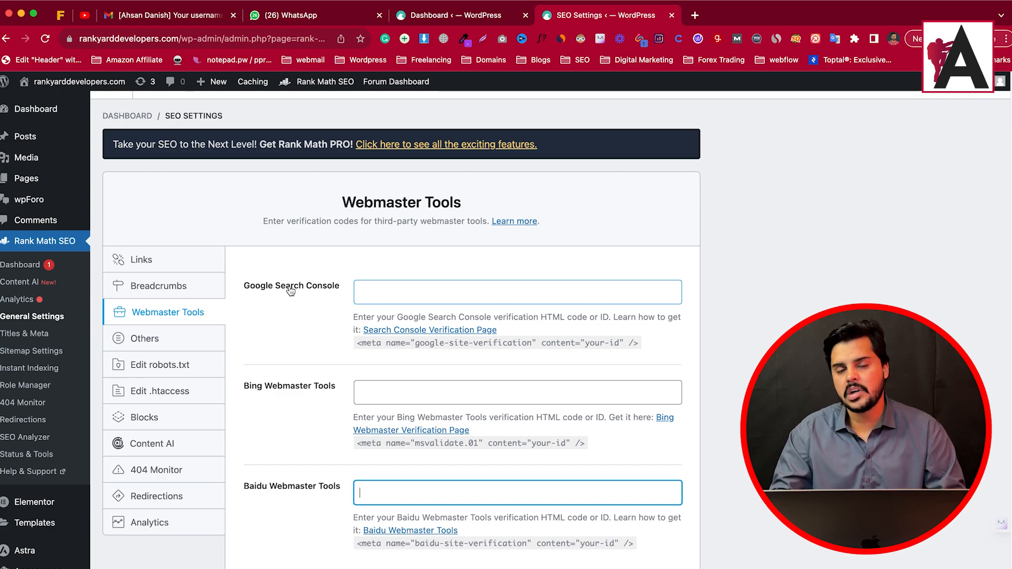
Review the Others options, including the RSS content fields, and view the robots.txt and .htaccess editors
{"action": "left_click", "coordinate": [164, 340]}
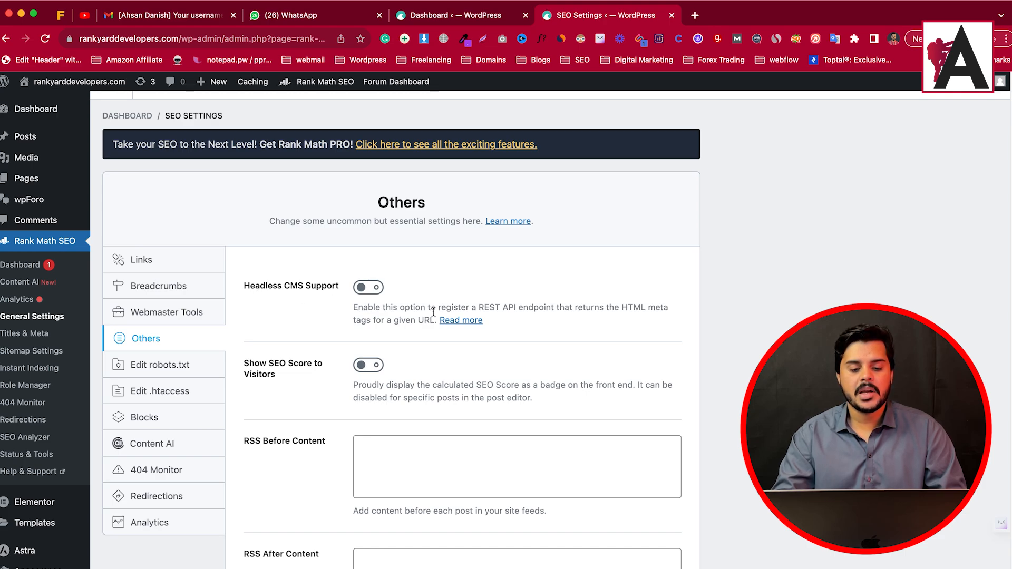
{"action": "scroll", "coordinate": [408, 367], "scroll_direction": "down", "scroll_amount": 10}
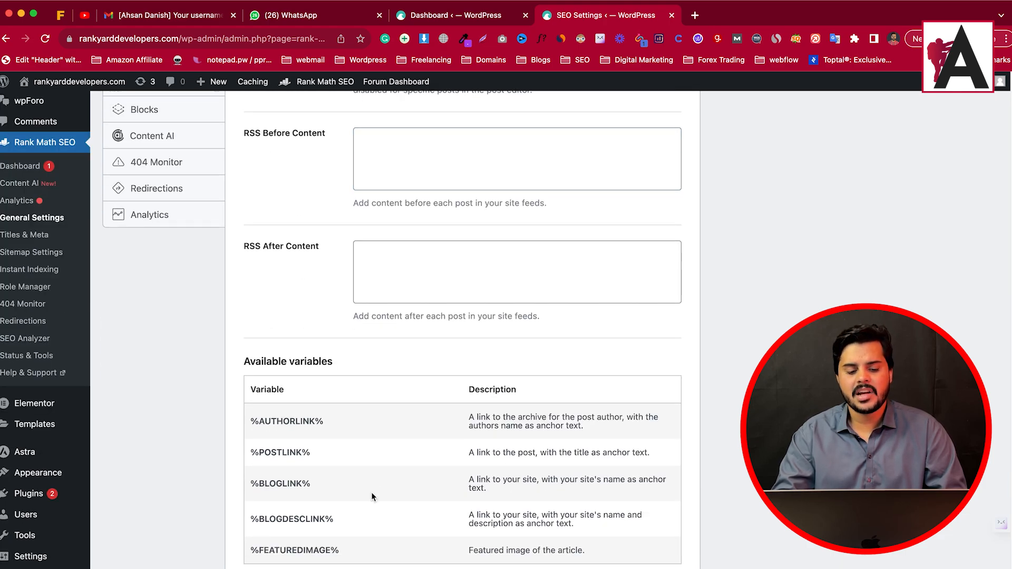
{"action": "scroll", "coordinate": [345, 447], "scroll_direction": "up", "scroll_amount": 10}
{"action": "left_click", "coordinate": [177, 401]}
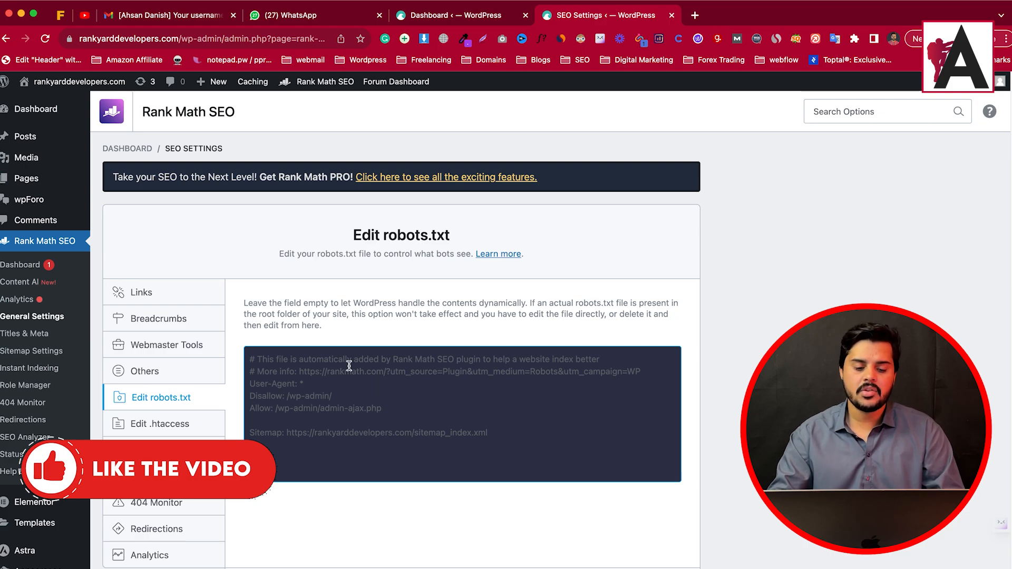
{"action": "left_click", "coordinate": [160, 428]}
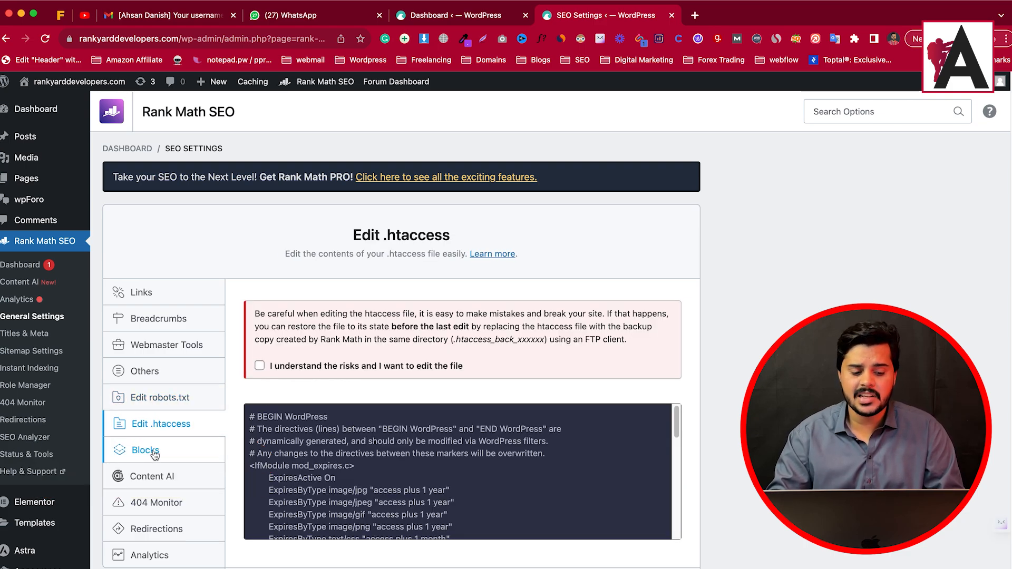
Review the Table of Contents defaults under Blocks and read the Content AI benefits of connecting a Rank Math account
{"action": "left_click", "coordinate": [154, 453]}
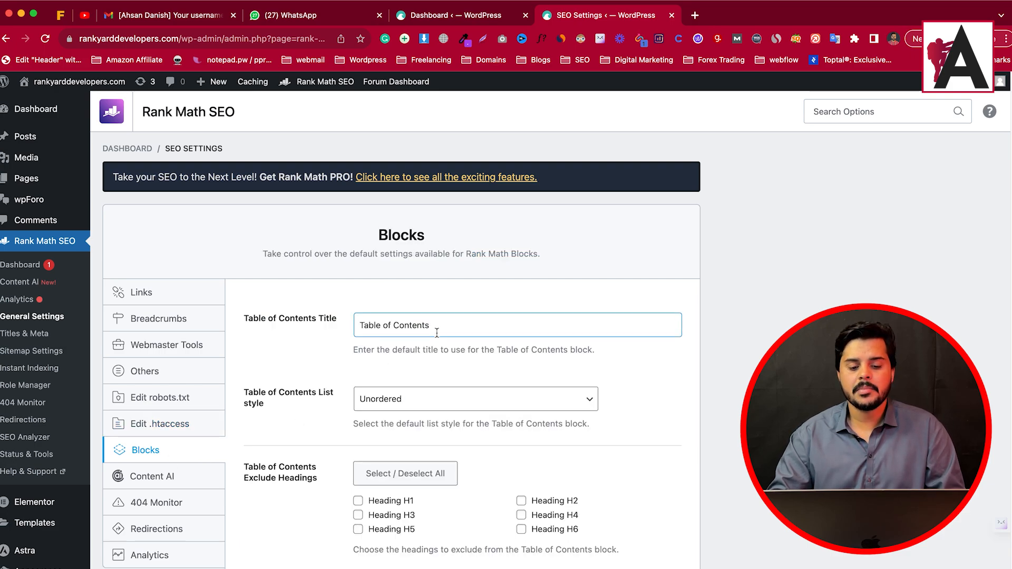
{"action": "left_click_drag", "start_coordinate": [437, 332], "coordinate": [327, 326]}
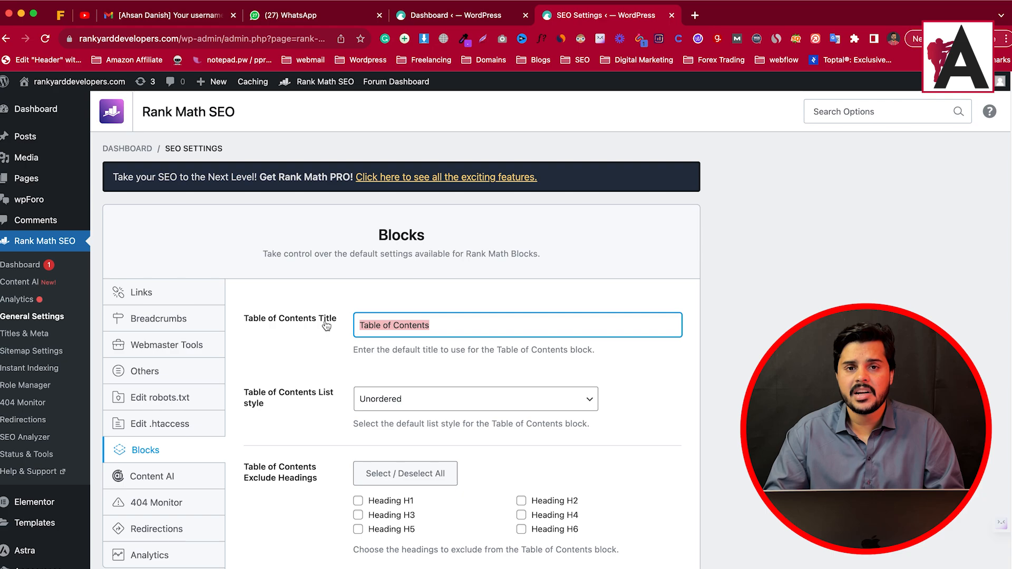
{"action": "scroll", "coordinate": [368, 468], "scroll_direction": "down", "scroll_amount": 3}
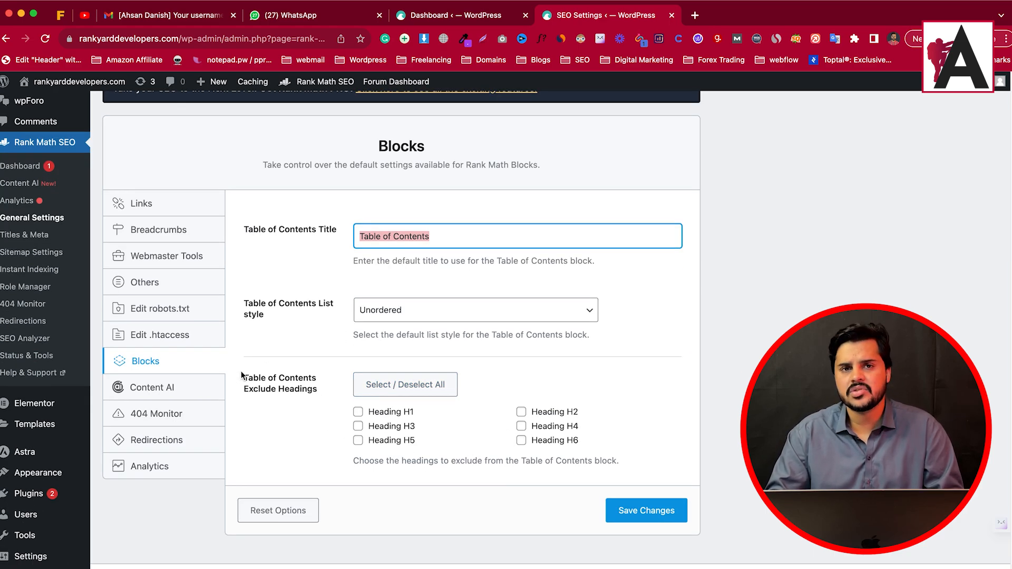
{"action": "left_click", "coordinate": [140, 388]}
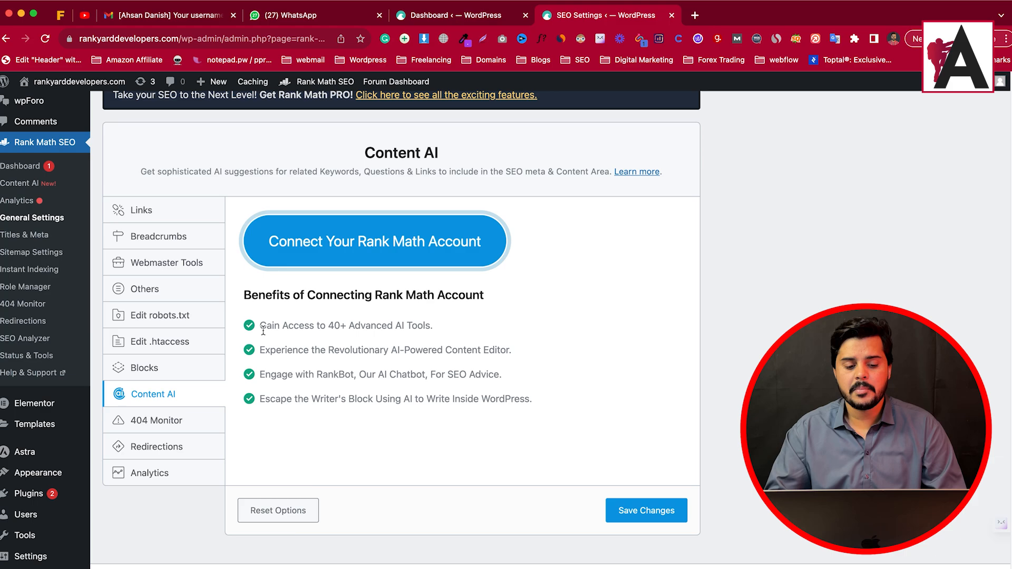
{"action": "left_click_drag", "start_coordinate": [260, 325], "coordinate": [501, 374]}
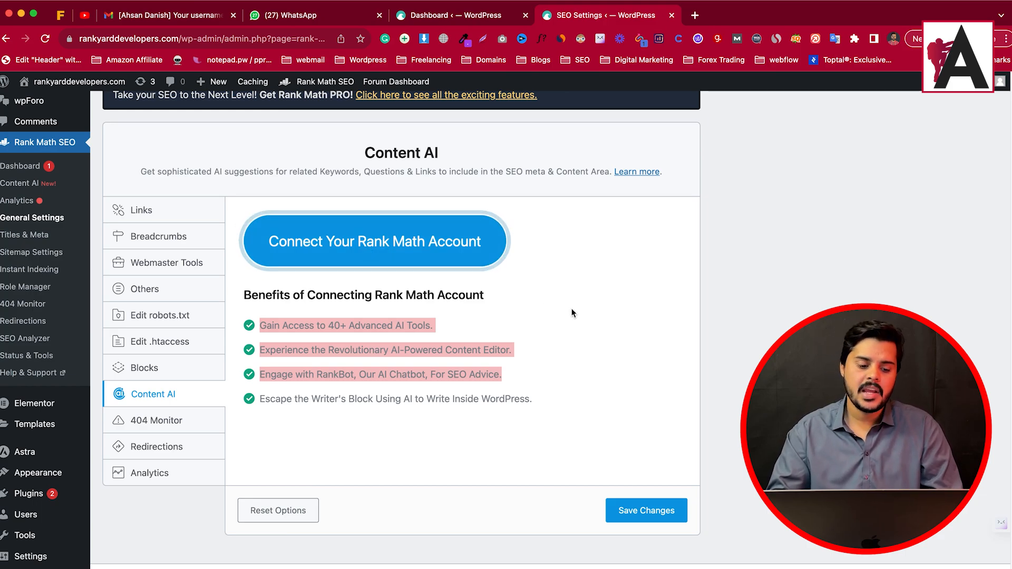
Review the 404 Monitor settings, and open the Redirections settings to examine the Fallback Behavior option
{"action": "left_click", "coordinate": [156, 419]}
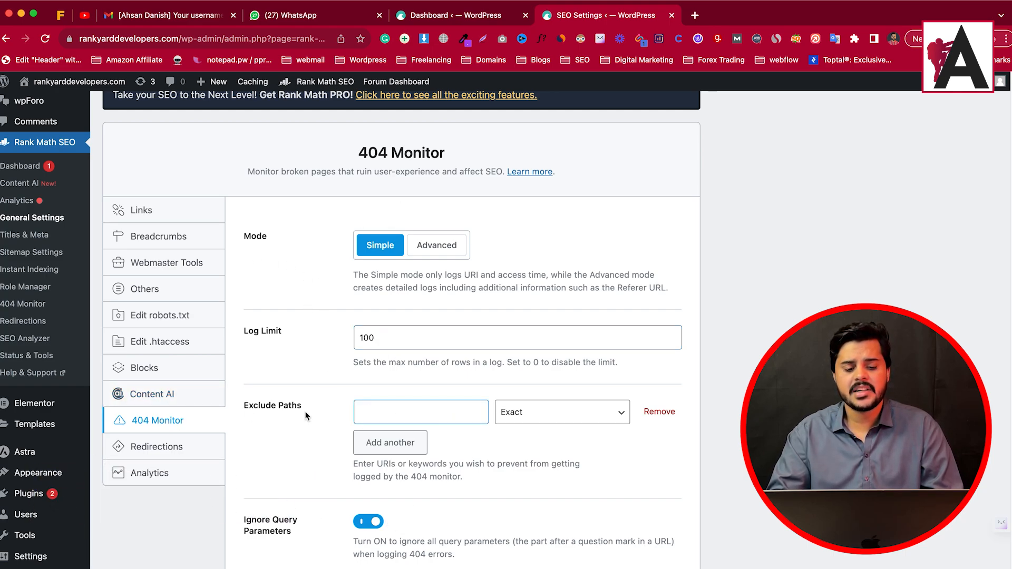
{"action": "scroll", "coordinate": [451, 453], "scroll_direction": "down", "scroll_amount": 3}
{"action": "scroll", "coordinate": [411, 442], "scroll_direction": "up", "scroll_amount": 5}
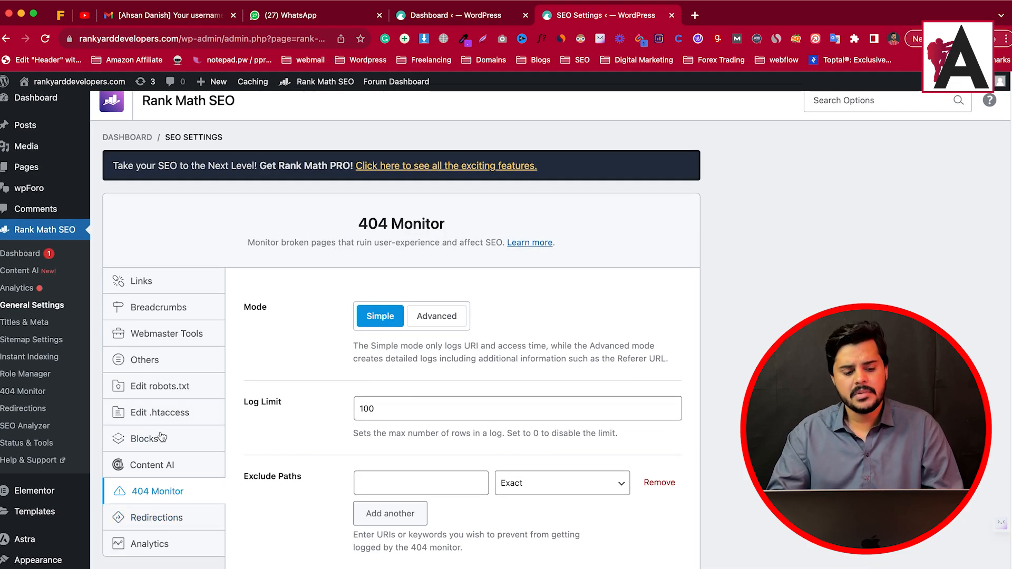
{"action": "left_click", "coordinate": [159, 519]}
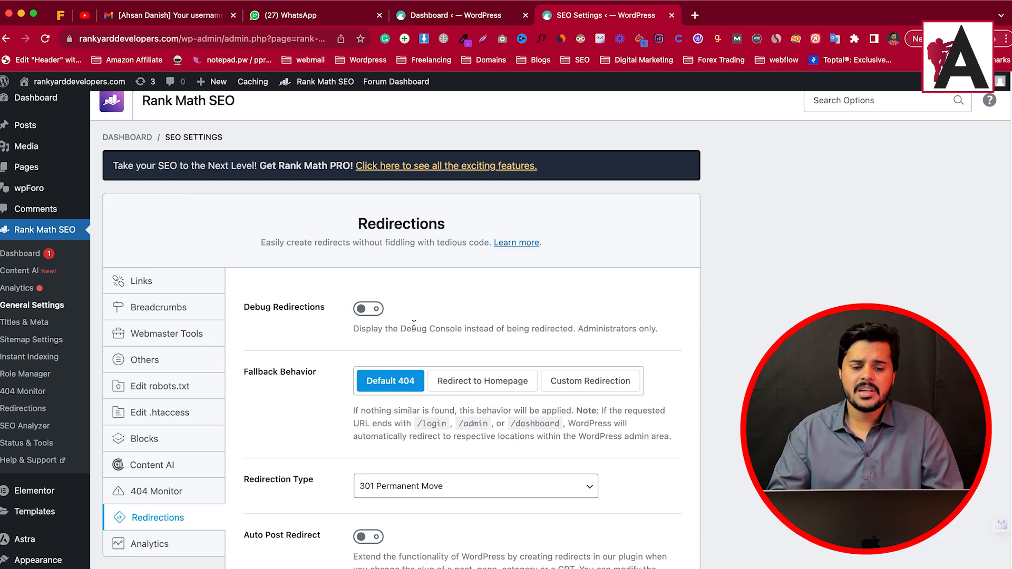
{"action": "left_click_drag", "start_coordinate": [240, 372], "coordinate": [318, 374]}
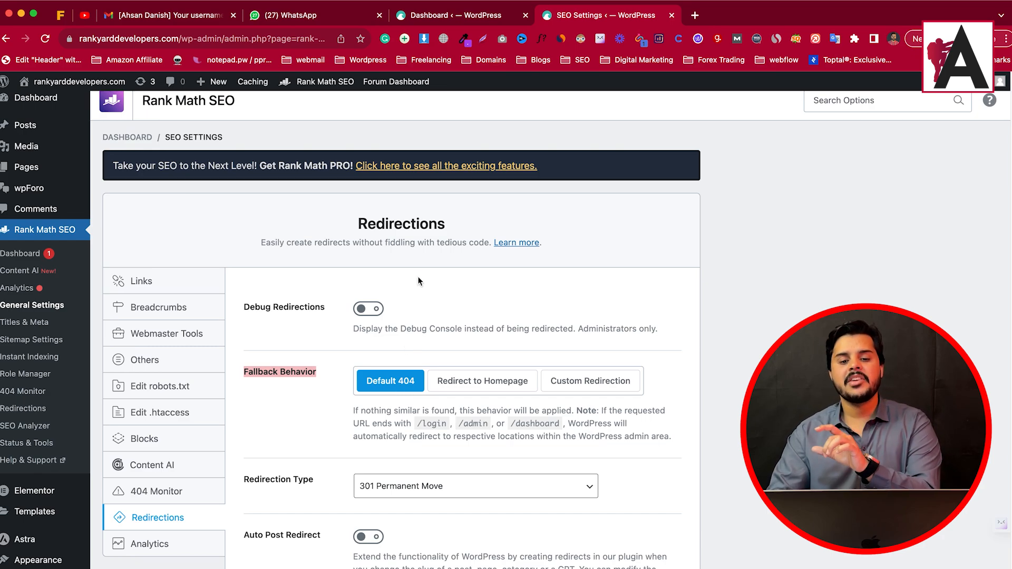
Open the site in a new browser tab and load the nonexistent address /shdjkfhsdjkfh to view its 404 page
{"action": "mouse_move", "coordinate": [66, 81]}
{"action": "right_click", "coordinate": [66, 103]}
{"action": "left_click", "coordinate": [68, 104]}
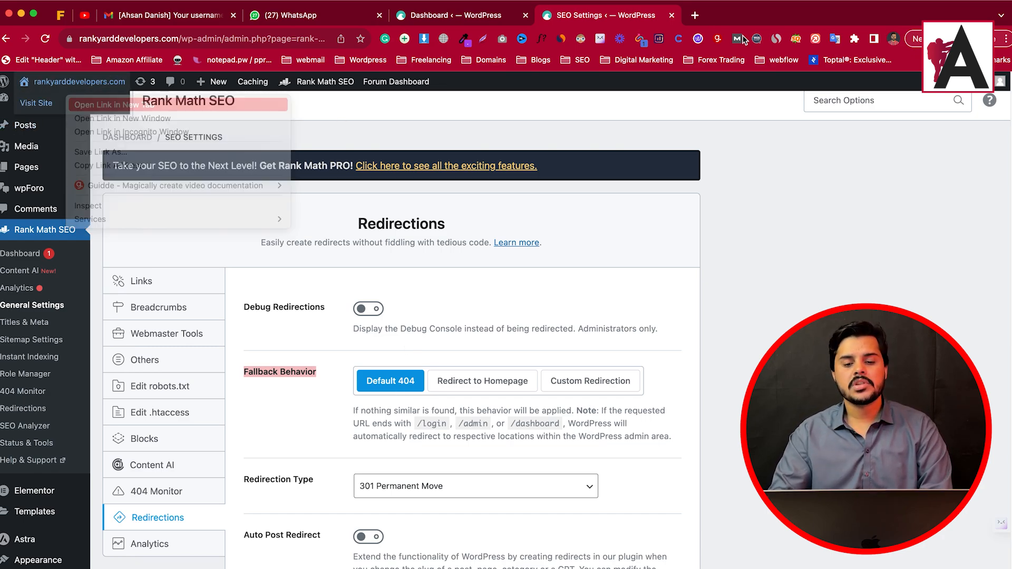
{"action": "left_click", "coordinate": [732, 20]}
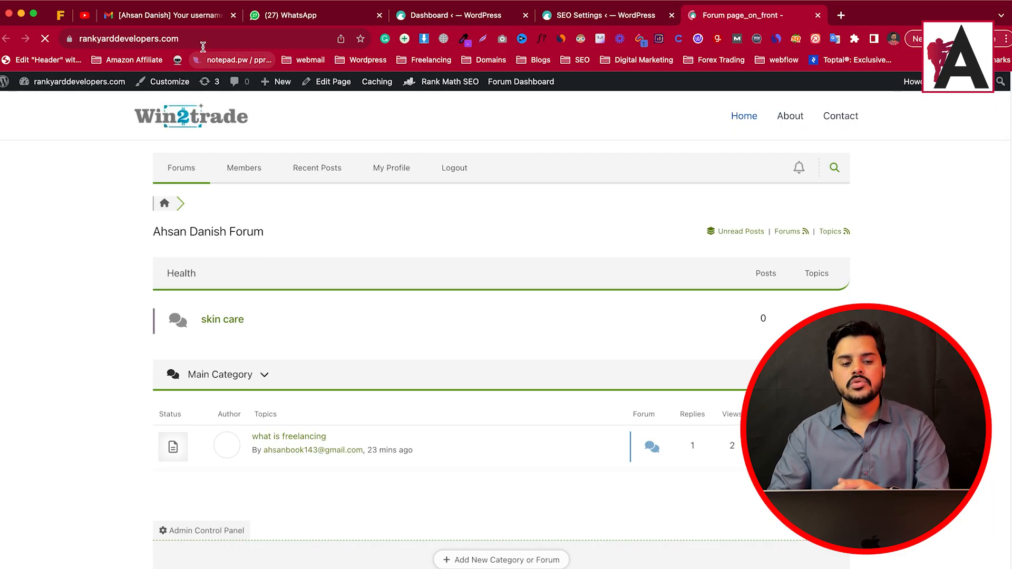
{"action": "left_click", "coordinate": [203, 42]}
{"action": "left_click", "coordinate": [249, 40]}
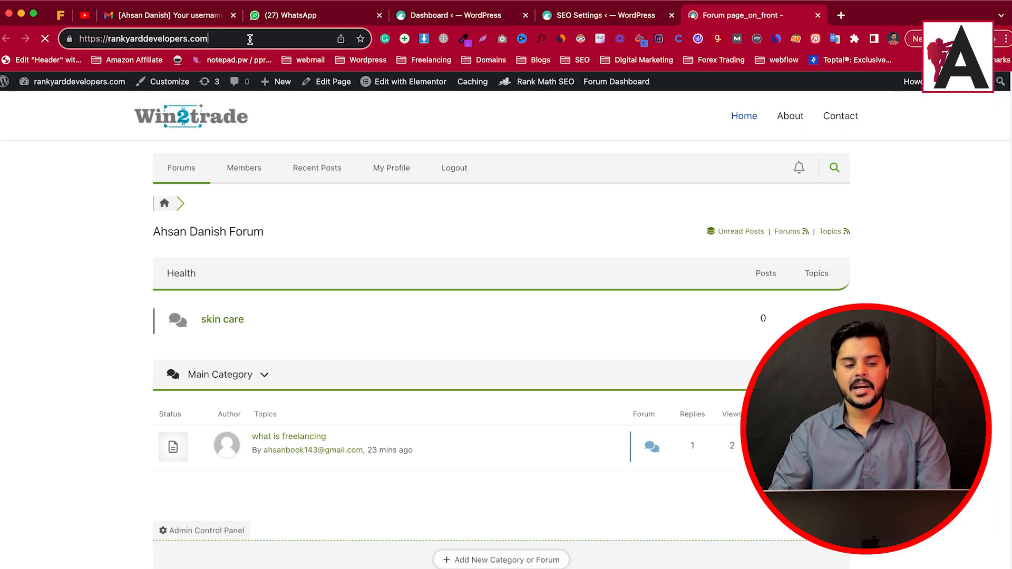
{"action": "type", "text": "/shdjkfhsdjkfh"}
{"action": "key", "text": "Return"}
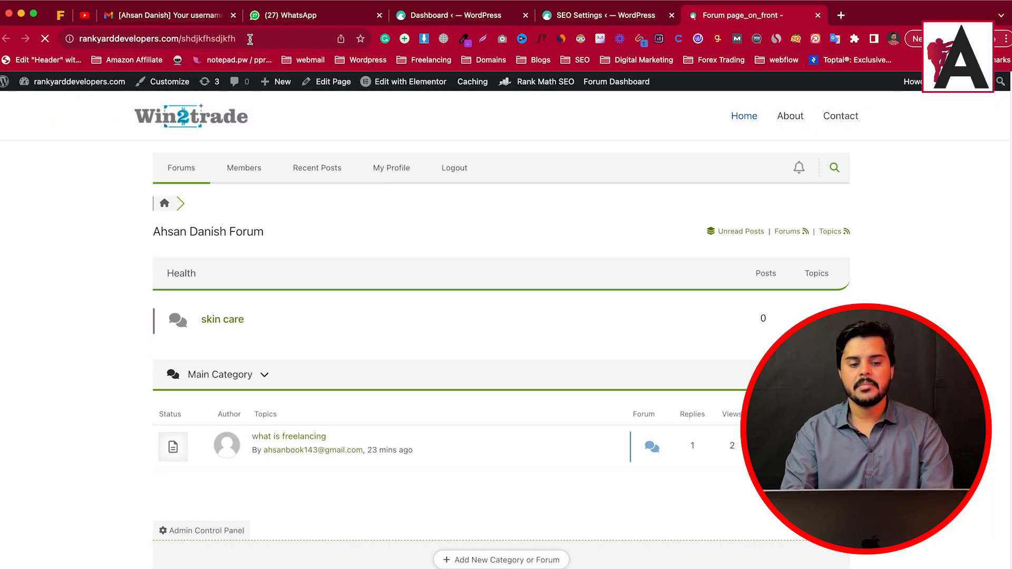
{"action": "left_click_drag", "start_coordinate": [340, 221], "coordinate": [681, 273]}
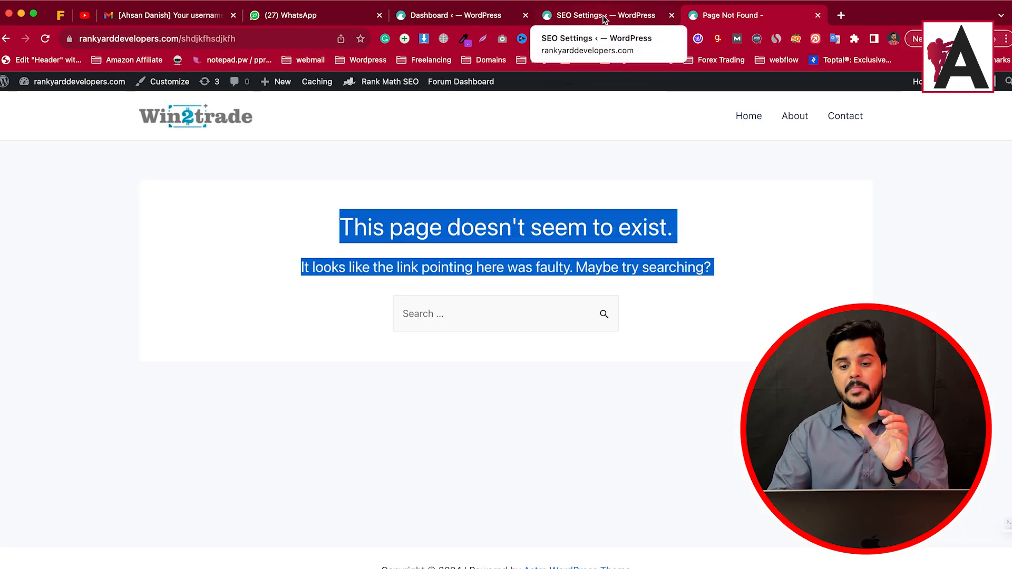
In the Redirections settings, look at the Custom Redirection URL field, set Fallback Behavior to Redirect to Homepage, and save the changes
{"action": "left_click", "coordinate": [604, 19]}
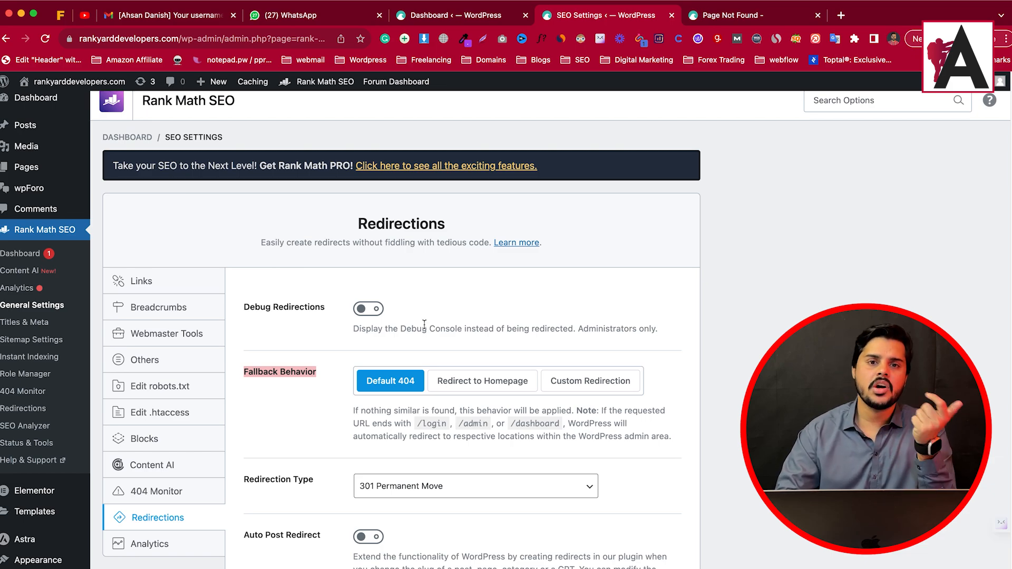
{"action": "left_click", "coordinate": [569, 389]}
{"action": "left_click", "coordinate": [399, 484]}
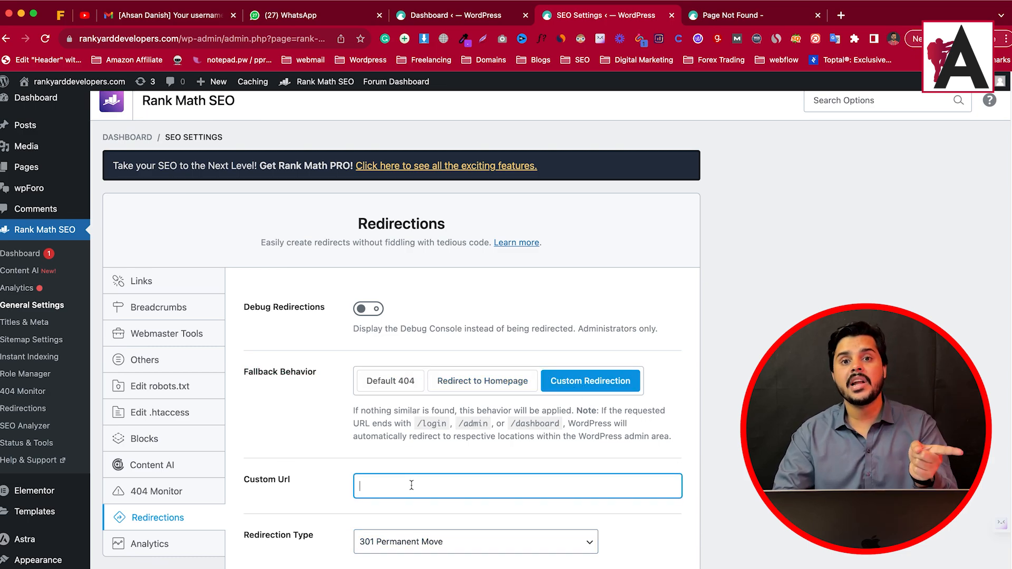
{"action": "left_click", "coordinate": [459, 388]}
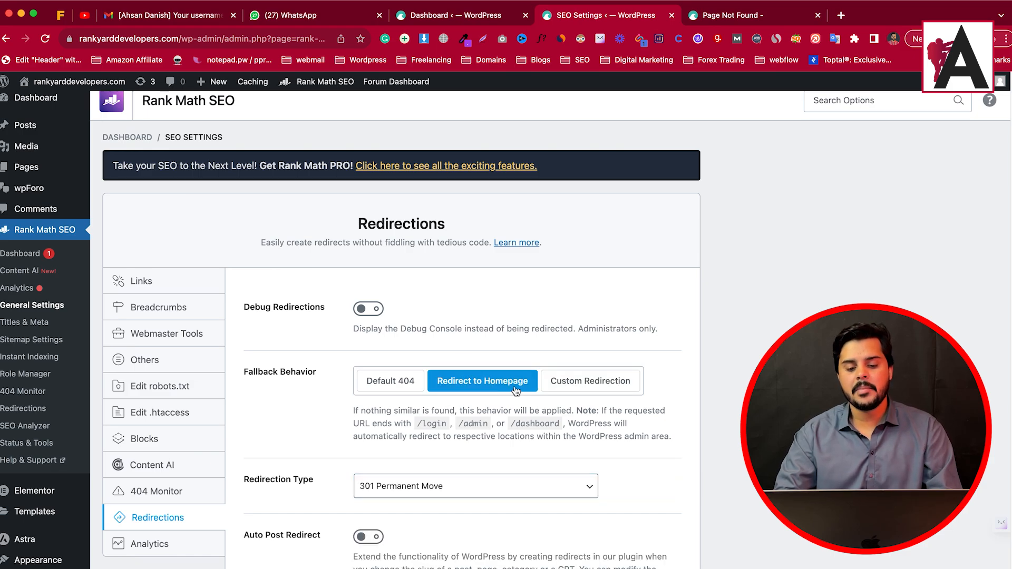
{"action": "scroll", "coordinate": [471, 405], "scroll_direction": "down", "scroll_amount": 3}
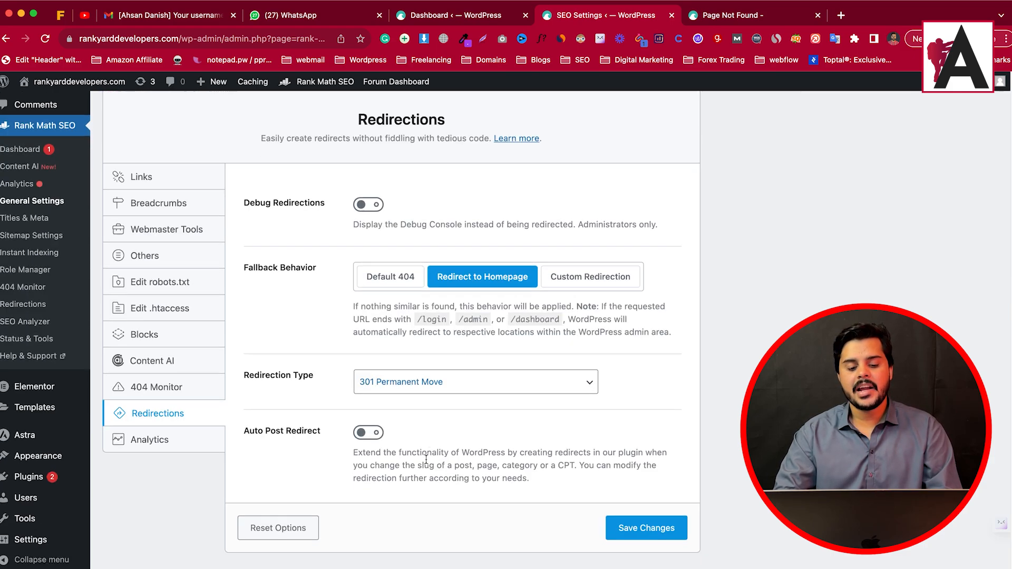
{"action": "left_click", "coordinate": [685, 517]}
Load the /shdjkfhsdjkfh address again to test the homepage redirect, and return to the Redirections settings to view Redirection Type
{"action": "left_click", "coordinate": [738, 15]}
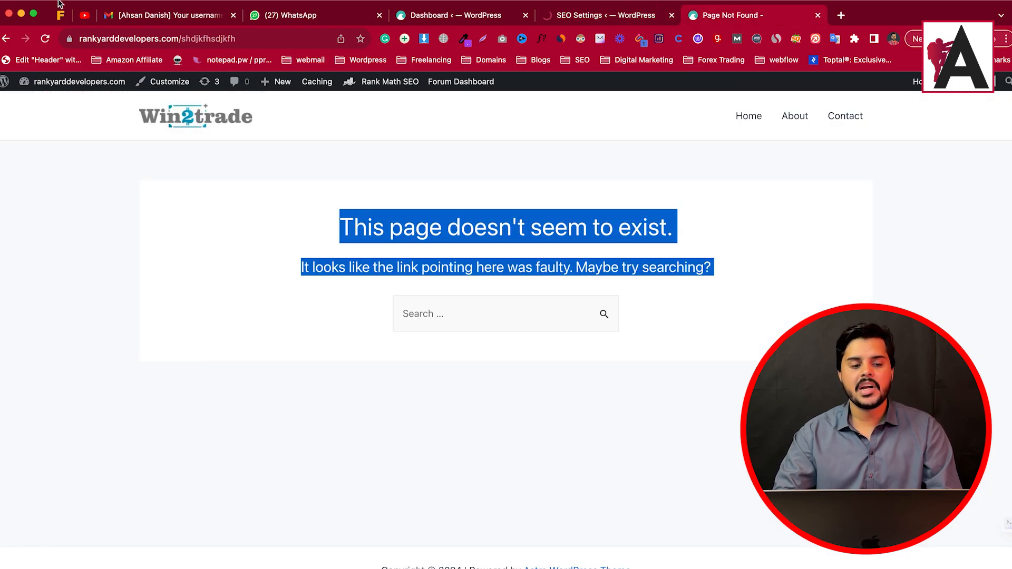
{"action": "double_click", "coordinate": [226, 38]}
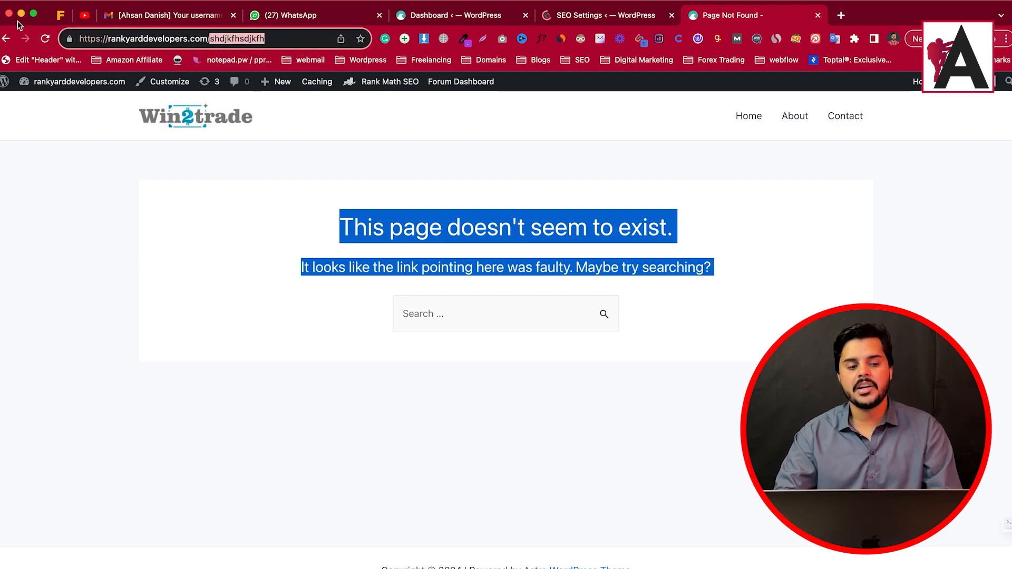
{"action": "key", "text": "Return"}
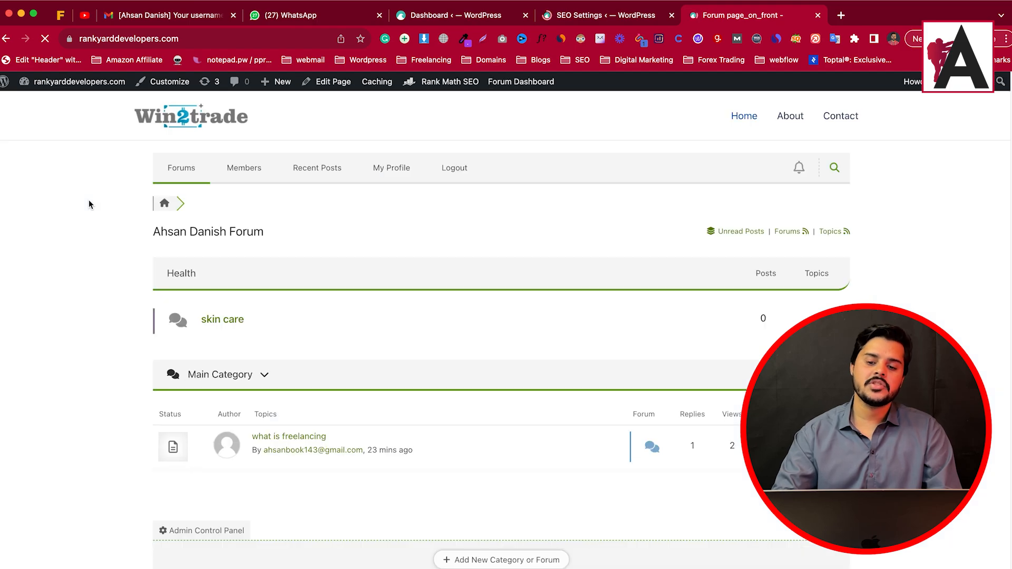
{"action": "left_click", "coordinate": [594, 19]}
{"action": "scroll", "coordinate": [417, 455], "scroll_direction": "down", "scroll_amount": 3}
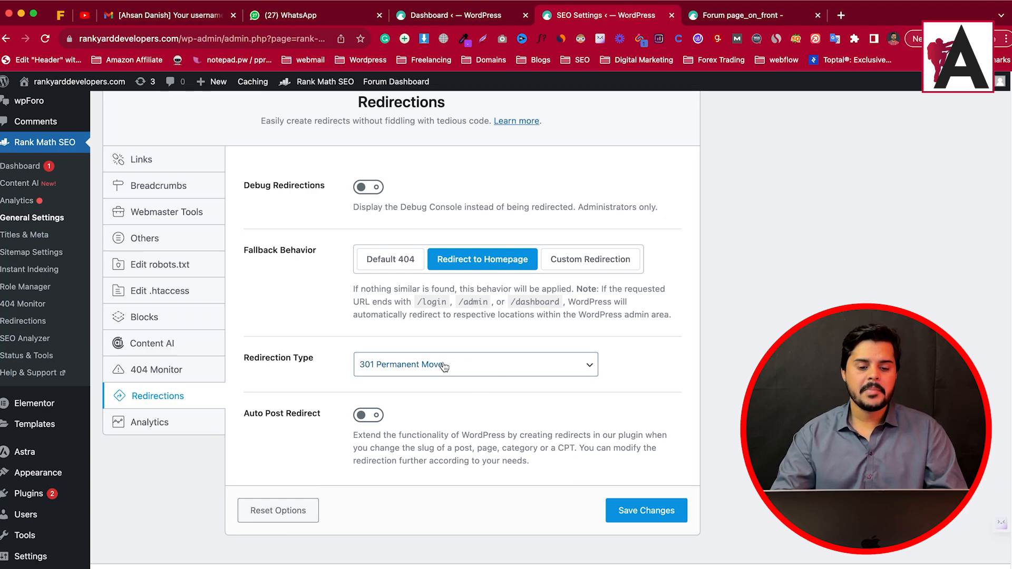
View the Analytics settings, then examine the Global Meta options in Titles & Meta, including Robots Meta and the Separator Character preview
{"action": "scroll", "coordinate": [437, 366], "scroll_direction": "up", "scroll_amount": 1}
{"action": "left_click", "coordinate": [162, 440]}
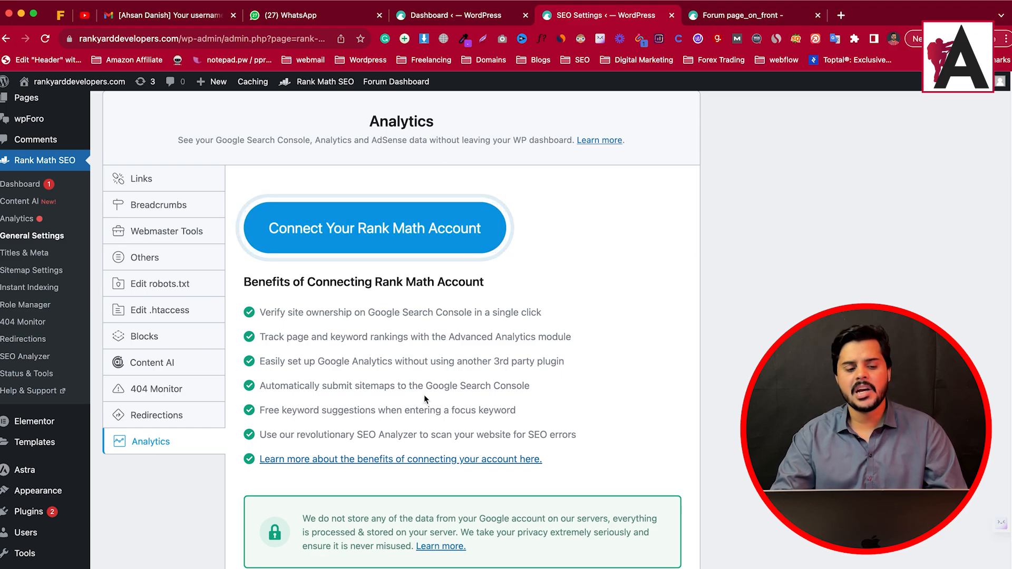
{"action": "left_click", "coordinate": [36, 253]}
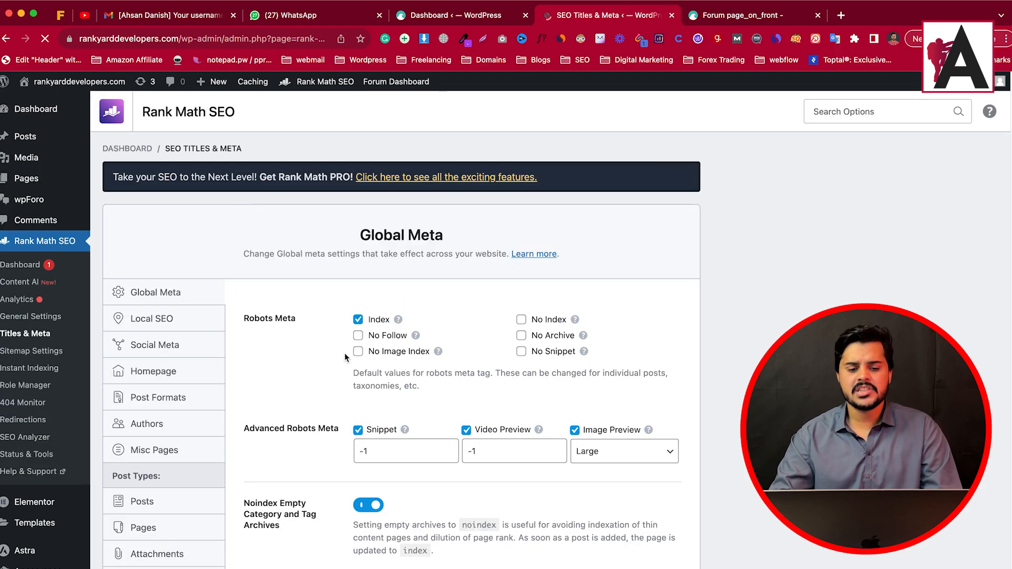
{"action": "scroll", "coordinate": [384, 360], "scroll_direction": "down", "scroll_amount": 3}
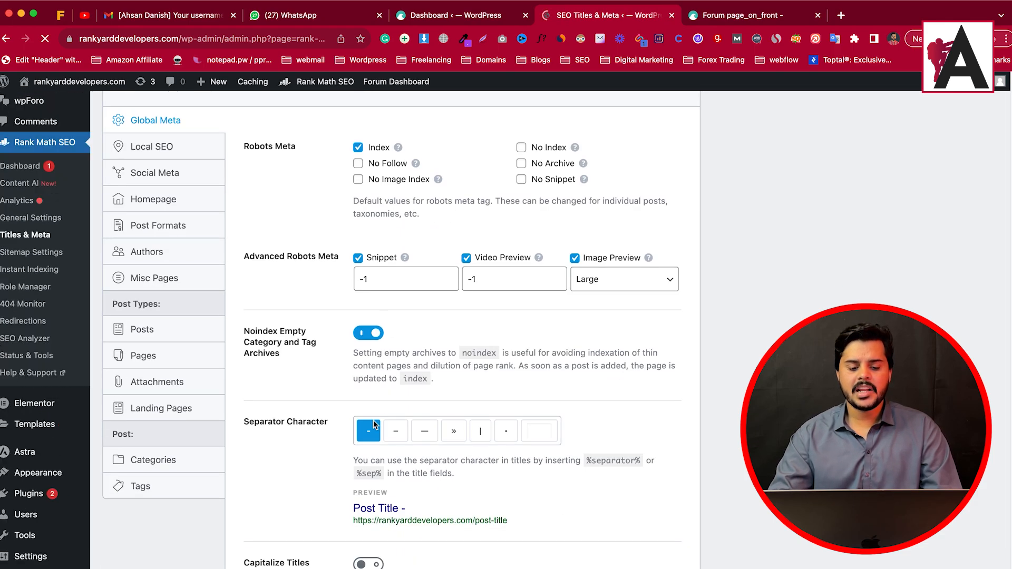
{"action": "scroll", "coordinate": [383, 360], "scroll_direction": "down", "scroll_amount": 7}
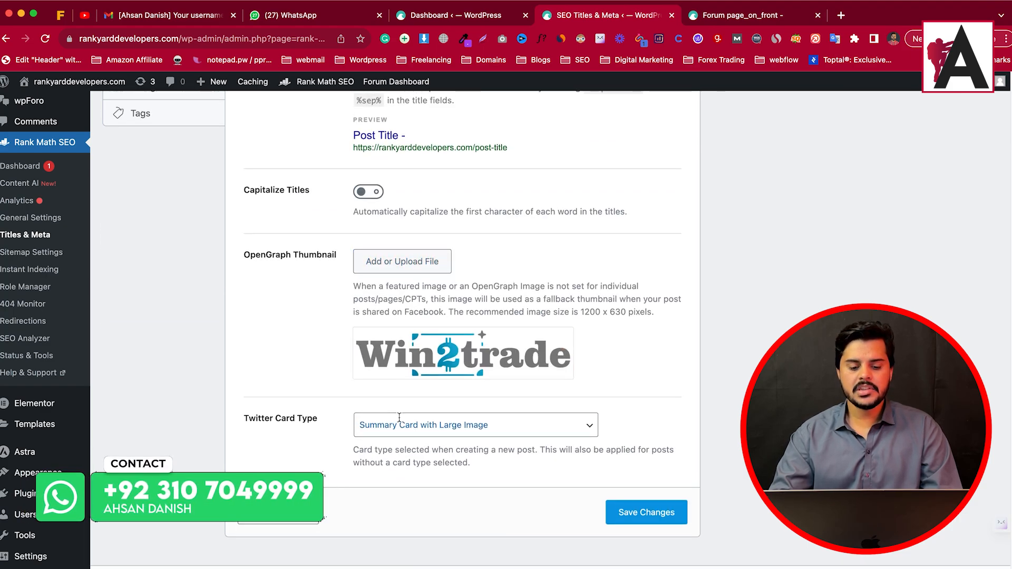
{"action": "scroll", "coordinate": [390, 390], "scroll_direction": "up", "scroll_amount": 10}
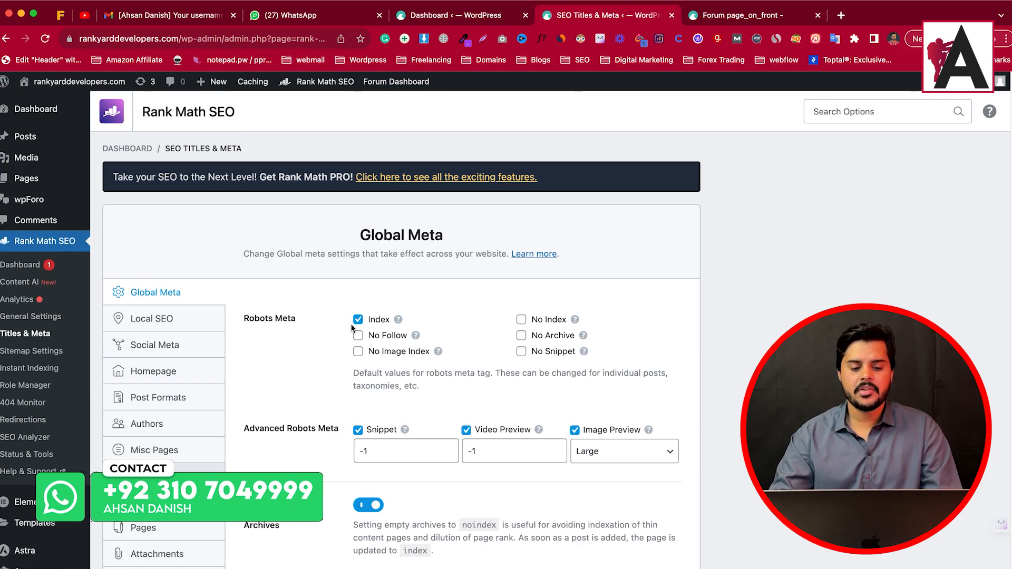
{"action": "scroll", "coordinate": [487, 425], "scroll_direction": "down", "scroll_amount": 5}
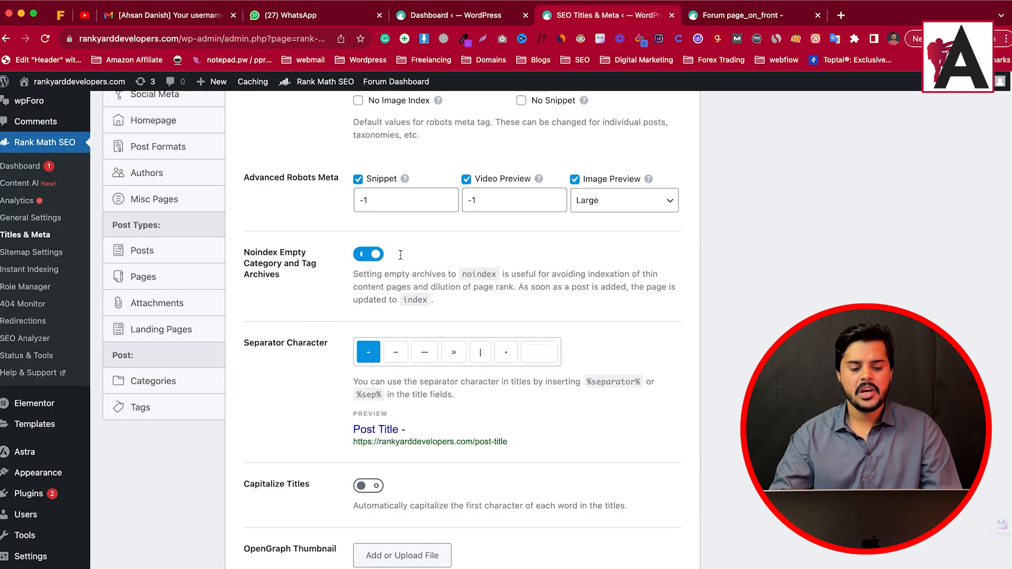
{"action": "scroll", "coordinate": [376, 408], "scroll_direction": "down", "scroll_amount": 1}
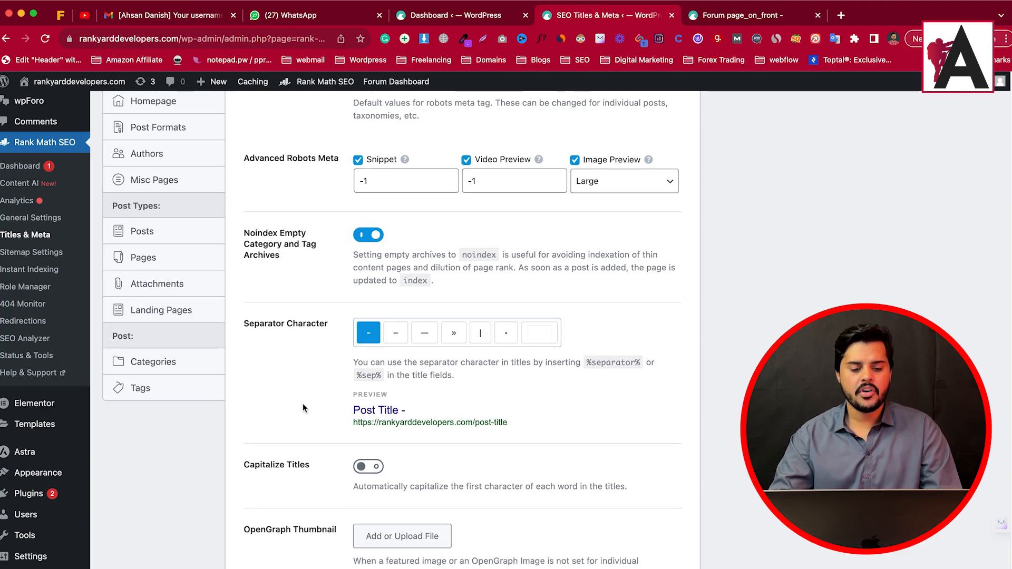
{"action": "scroll", "coordinate": [303, 407], "scroll_direction": "up", "scroll_amount": 2}
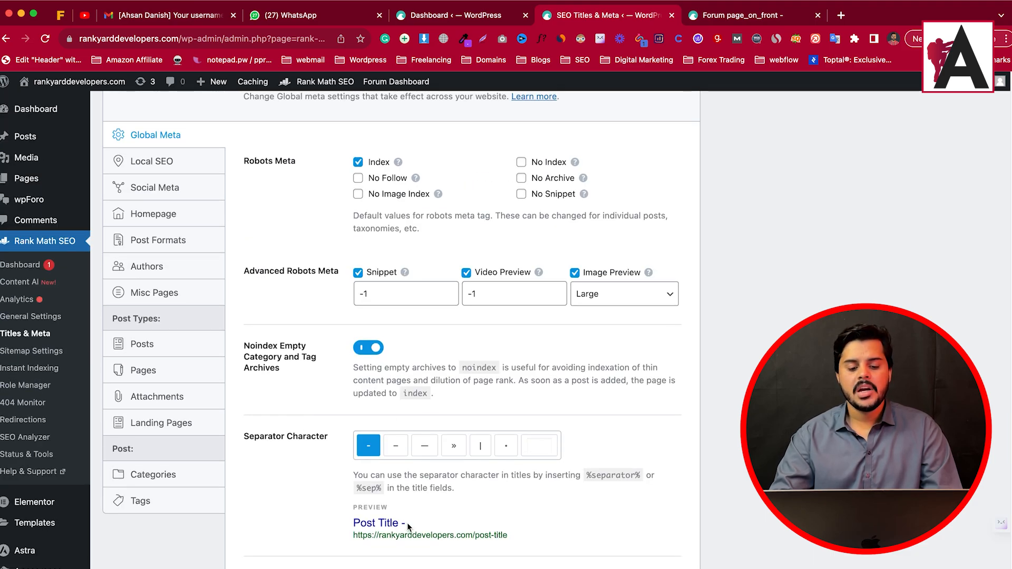
{"action": "left_click_drag", "start_coordinate": [407, 523], "coordinate": [345, 525]}
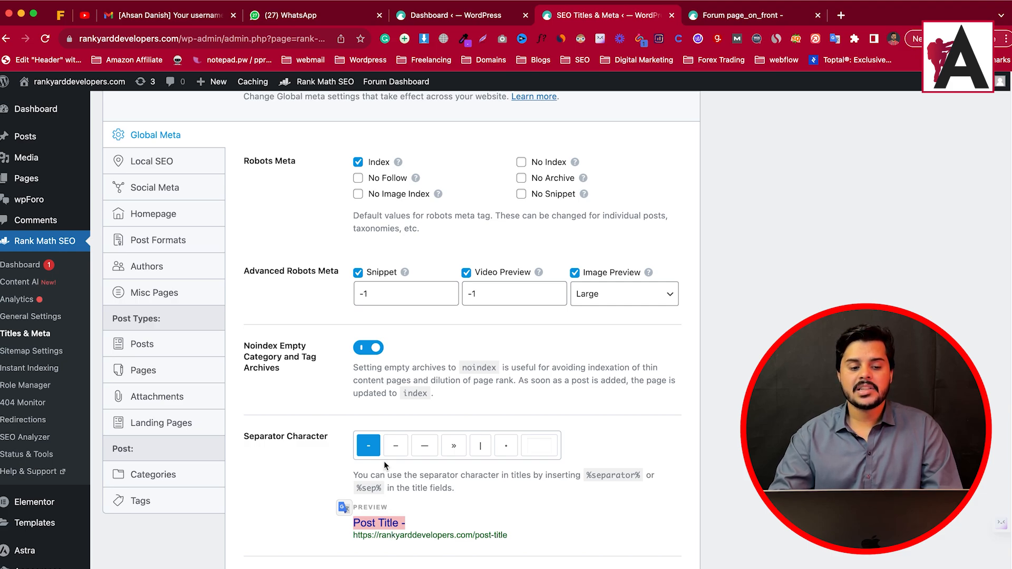
Review the Local SEO settings, including the name and logo fields, and view the Social Meta settings
{"action": "left_click", "coordinate": [153, 161]}
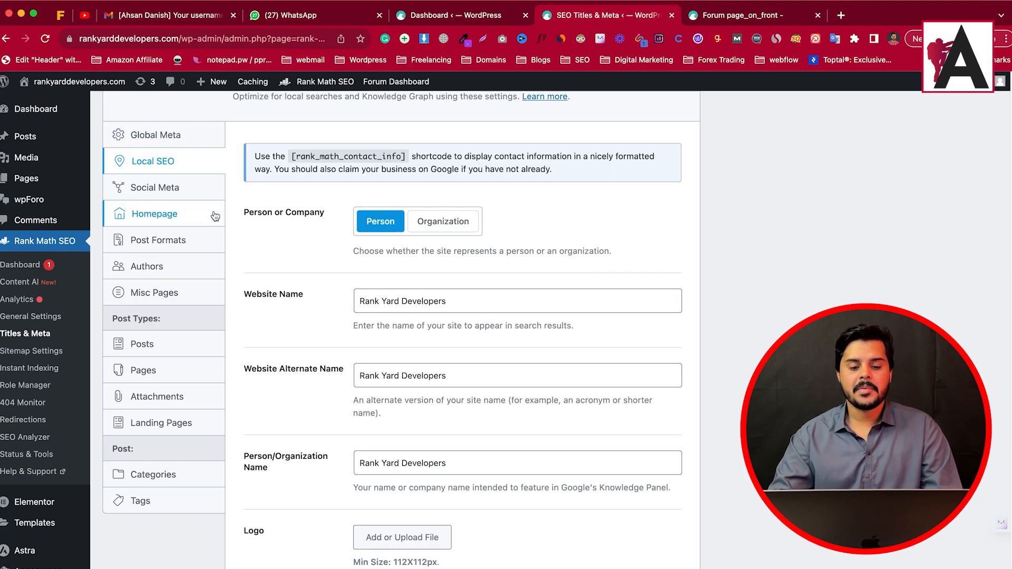
{"action": "scroll", "coordinate": [441, 424], "scroll_direction": "down", "scroll_amount": 4}
{"action": "scroll", "coordinate": [422, 464], "scroll_direction": "up", "scroll_amount": 7}
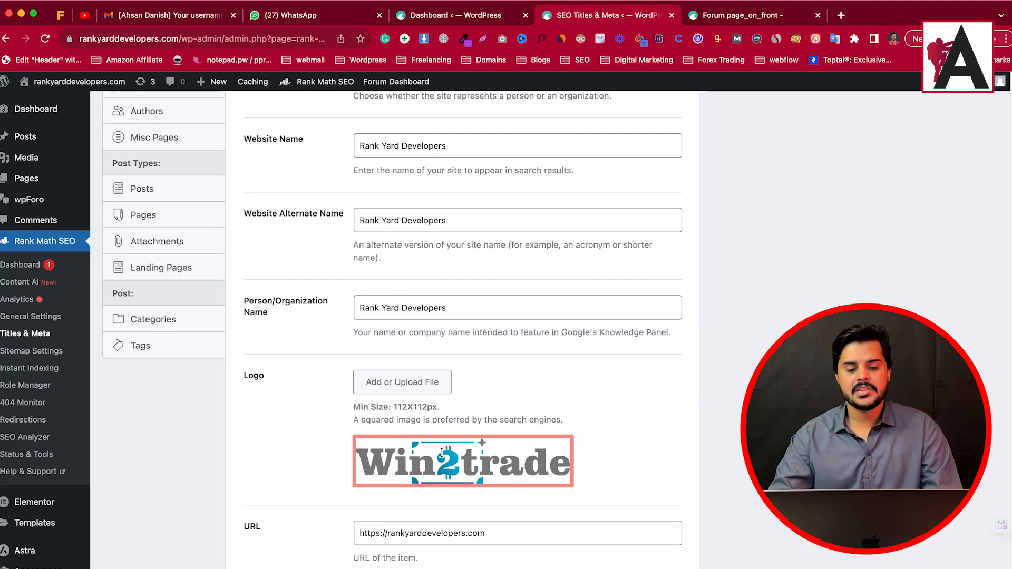
{"action": "scroll", "coordinate": [422, 463], "scroll_direction": "down", "scroll_amount": 3}
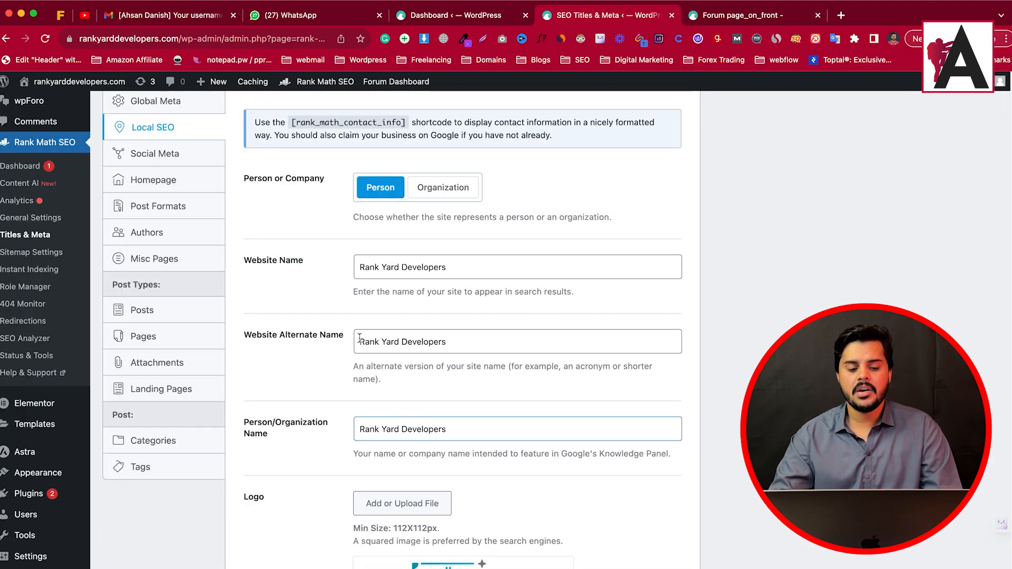
{"action": "left_click", "coordinate": [167, 159]}
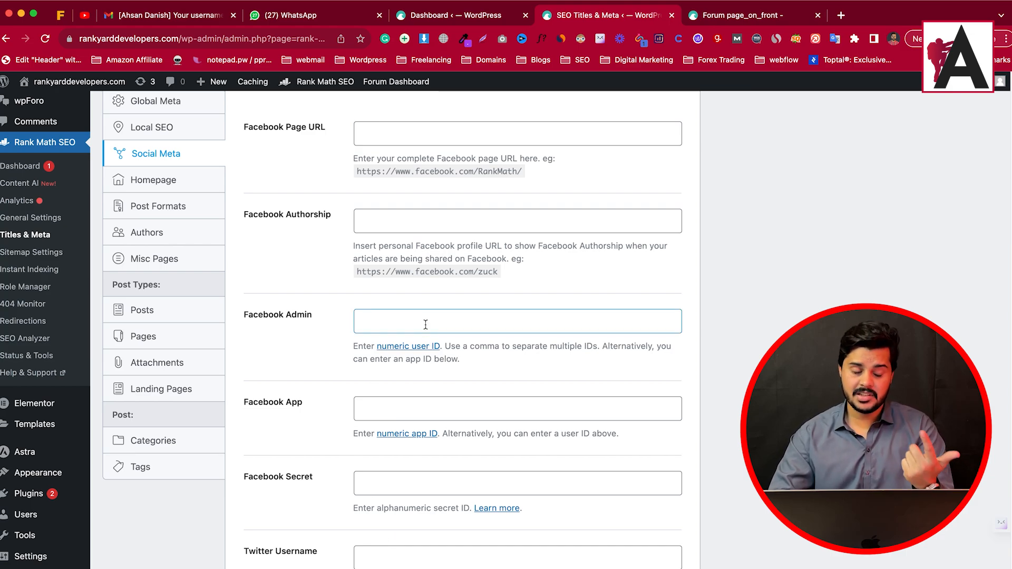
Open the Homepage settings in Titles & Meta and read the notice about the static front page
{"action": "left_click", "coordinate": [154, 181]}
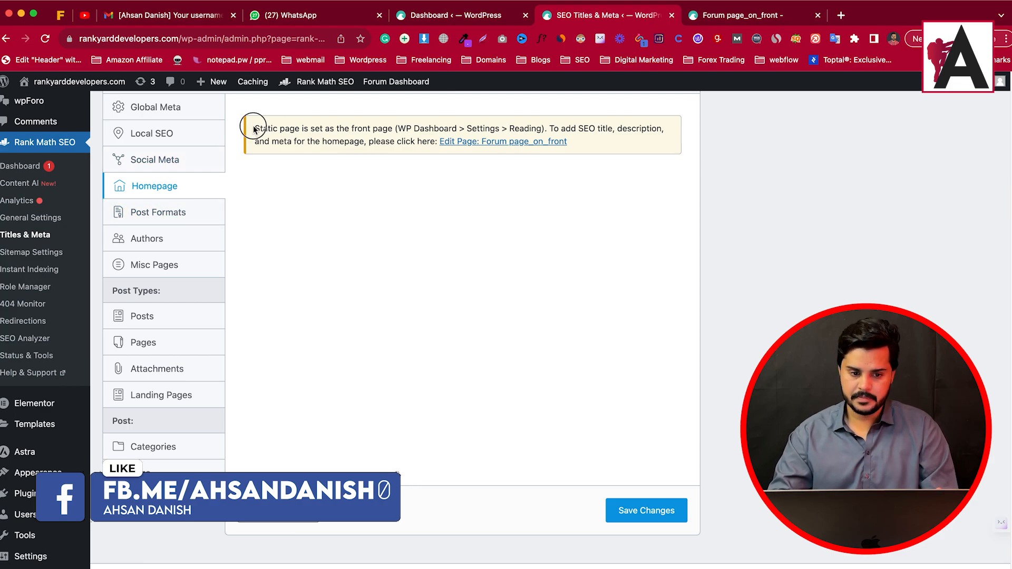
{"action": "left_click_drag", "start_coordinate": [251, 126], "coordinate": [515, 165]}
{"action": "scroll", "coordinate": [517, 289], "scroll_direction": "up", "scroll_amount": 4}
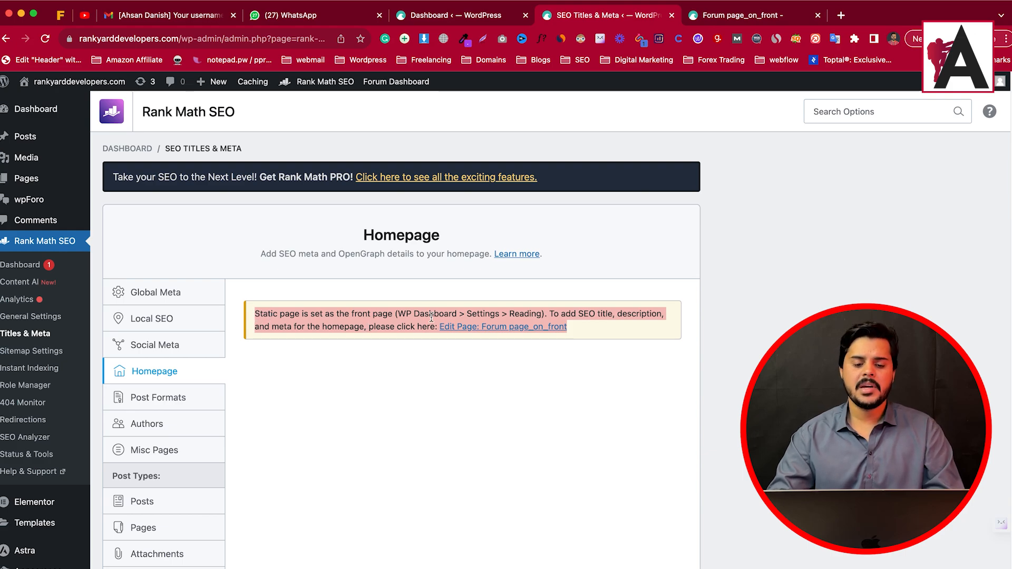
{"action": "left_click", "coordinate": [507, 310]}
{"action": "left_click_drag", "start_coordinate": [254, 316], "coordinate": [578, 334]}
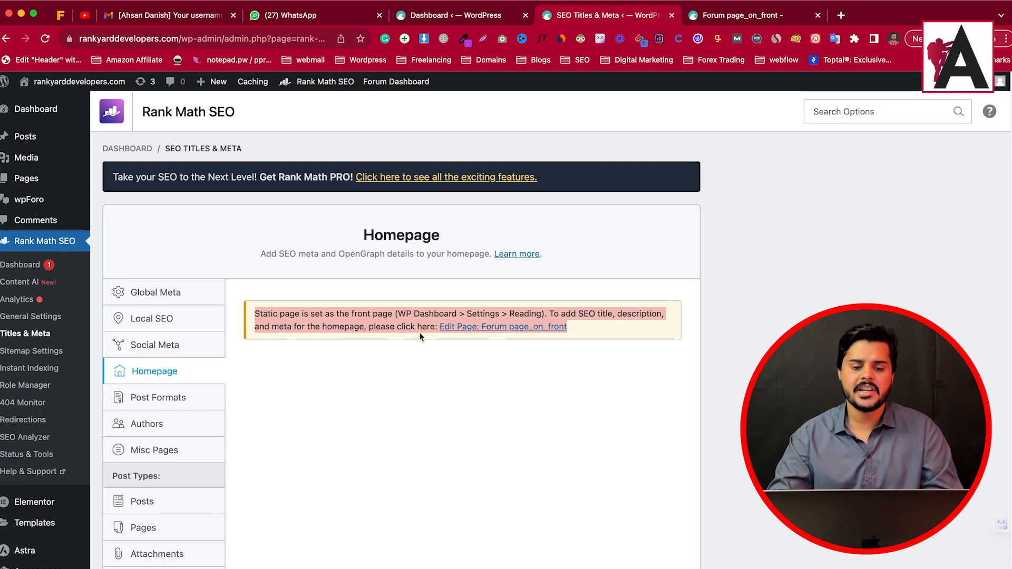
Look through the Post Formats, Authors and Misc Pages settings in Titles & Meta
{"action": "left_click", "coordinate": [141, 398]}
{"action": "scroll", "coordinate": [322, 339], "scroll_direction": "down", "scroll_amount": 3}
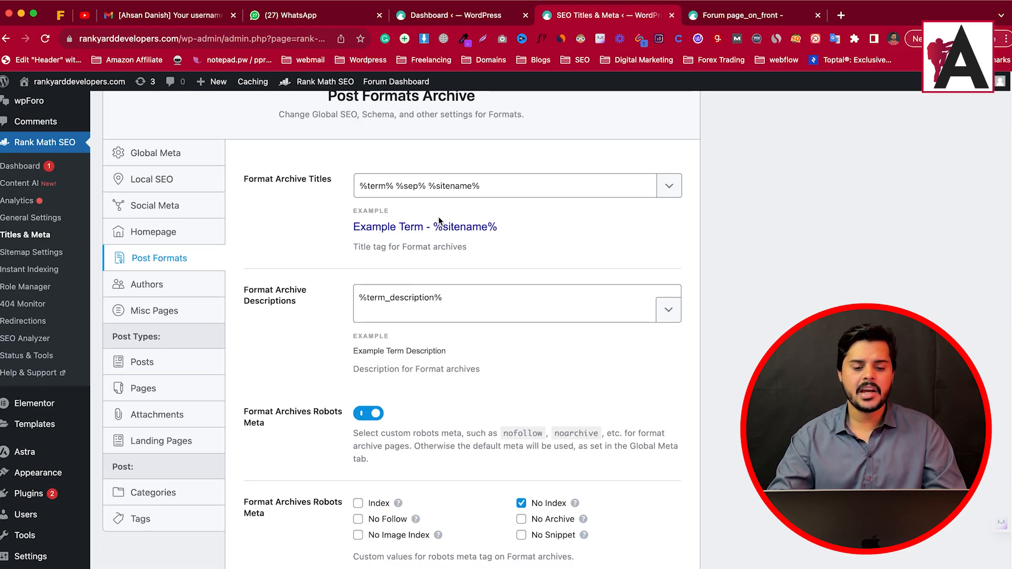
{"action": "left_click", "coordinate": [173, 286]}
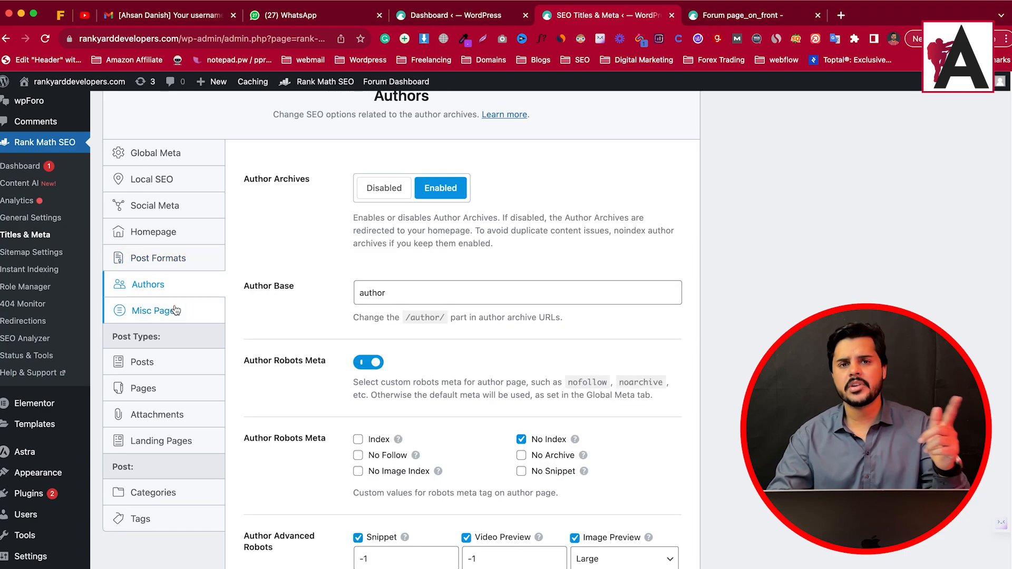
{"action": "left_click", "coordinate": [174, 311]}
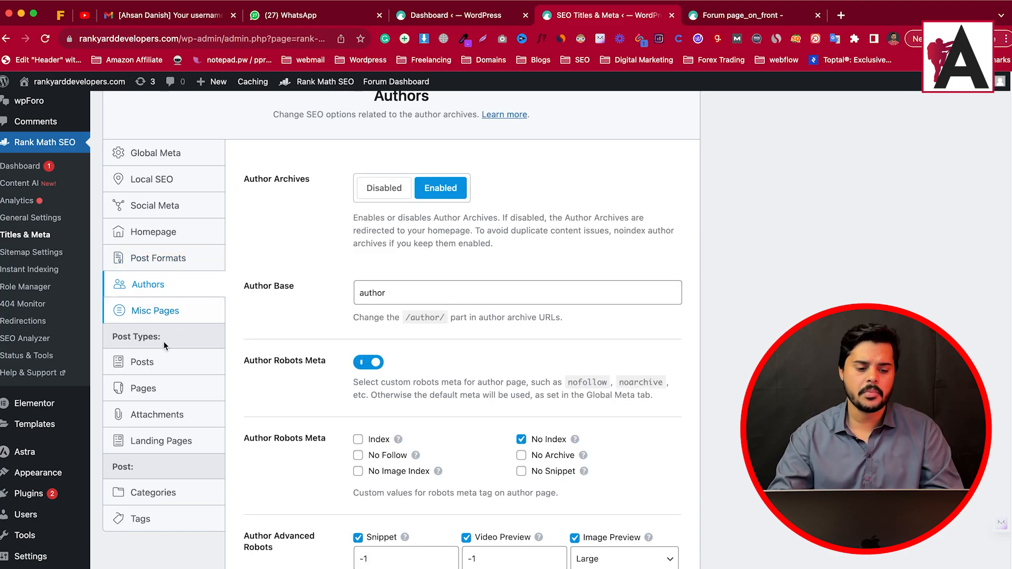
Look through the Posts, Pages, Attachments, Landing Pages, Categories and Tags settings in Titles & Meta
{"action": "left_click", "coordinate": [143, 362]}
{"action": "left_click", "coordinate": [147, 388]}
{"action": "left_click", "coordinate": [159, 415]}
{"action": "left_click", "coordinate": [163, 441]}
{"action": "left_click", "coordinate": [153, 492]}
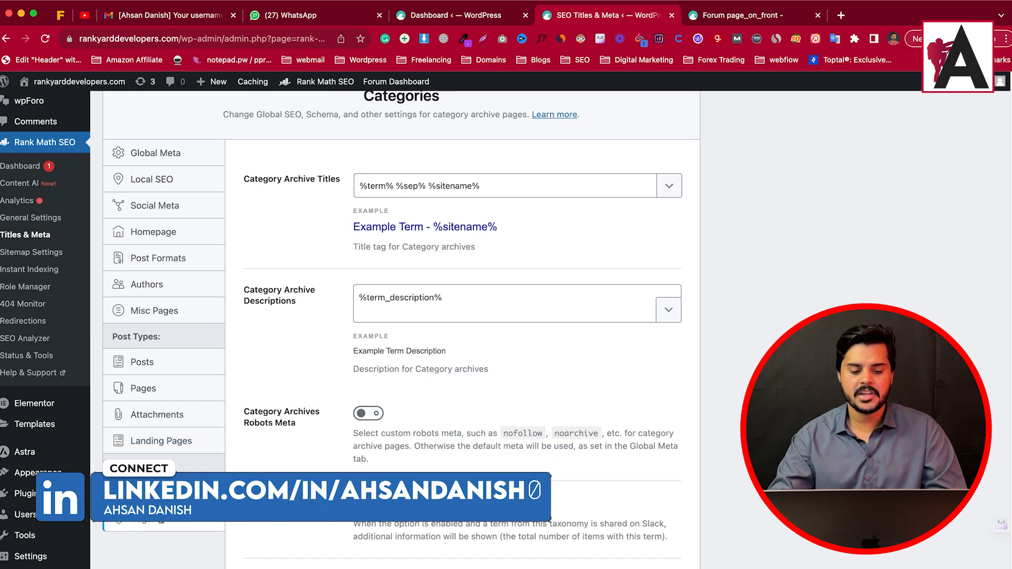
{"action": "left_click", "coordinate": [142, 519]}
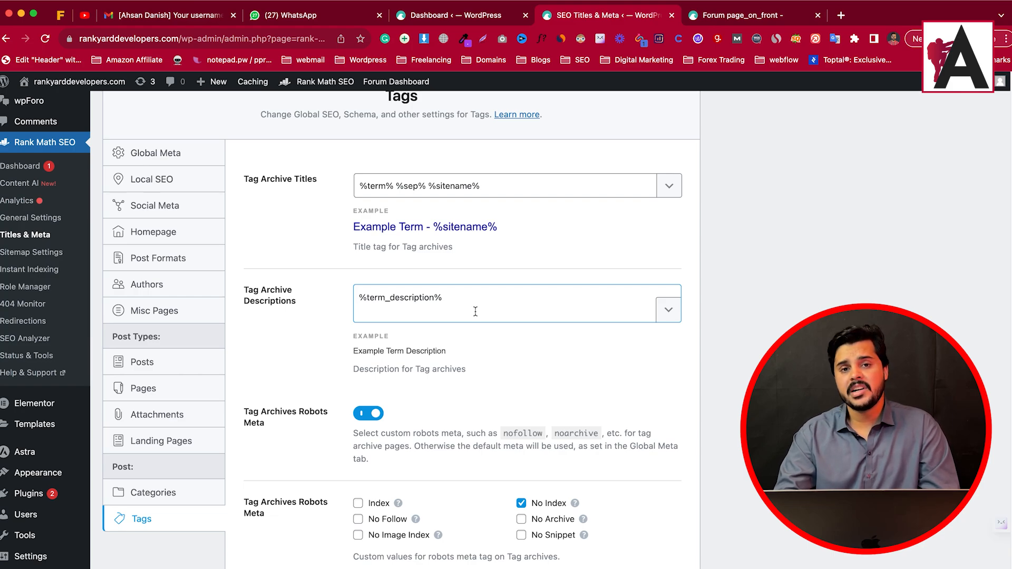
{"action": "scroll", "coordinate": [475, 310], "scroll_direction": "down", "scroll_amount": 2}
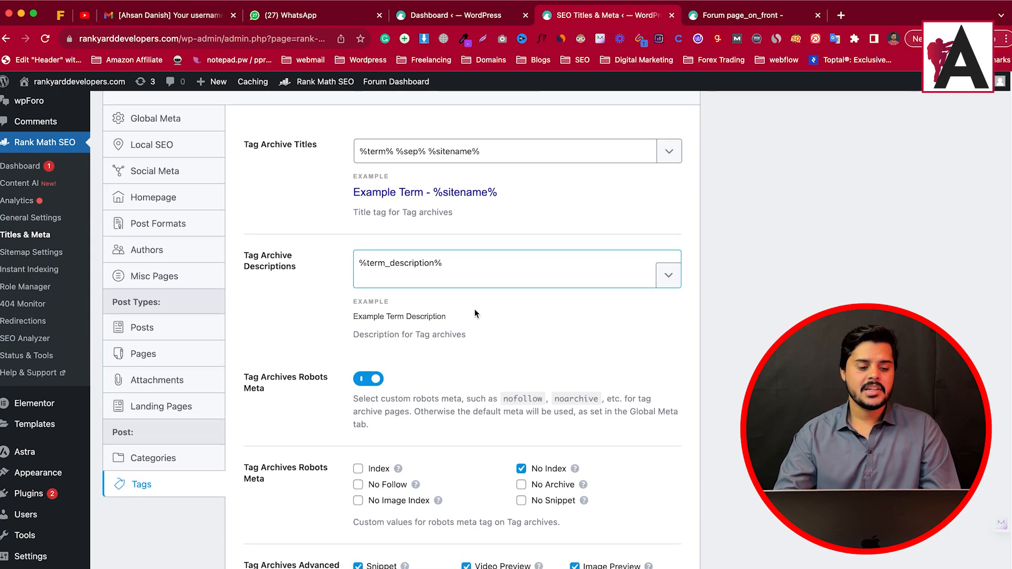
Open the Sitemap Settings and load the sitemap_index.xml link in a new browser tab
{"action": "left_click", "coordinate": [200, 267]}
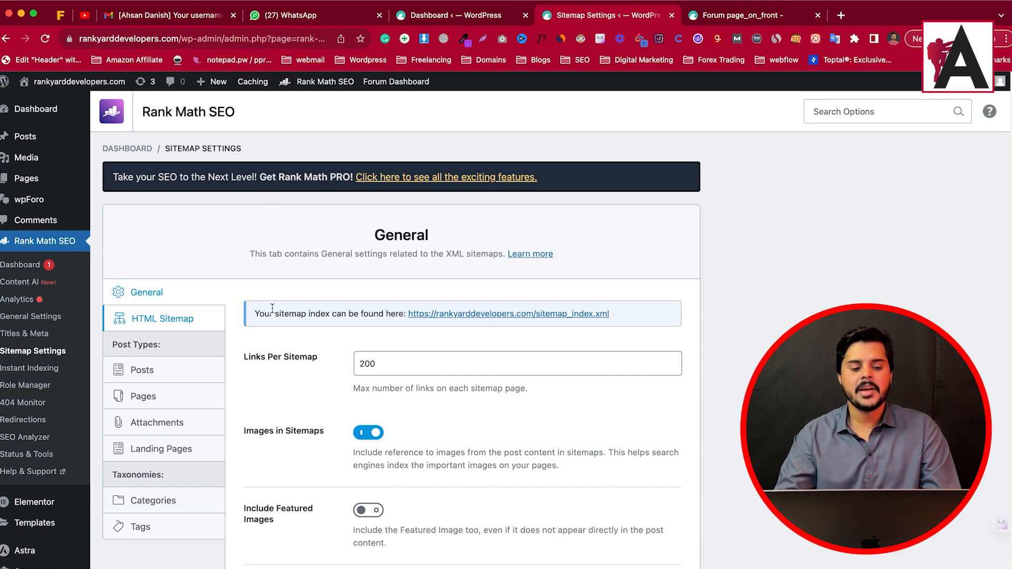
{"action": "right_click", "coordinate": [499, 316]}
{"action": "right_click", "coordinate": [507, 314]}
{"action": "right_click", "coordinate": [517, 314]}
{"action": "left_click", "coordinate": [565, 321]}
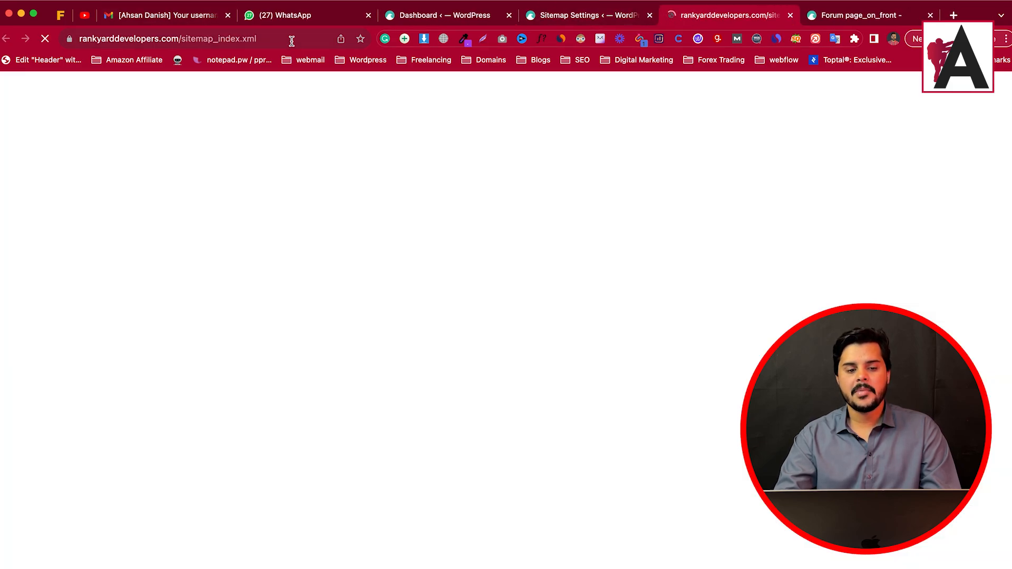
Examine the sitemap_index.xml address and the XML sitemap page, and return to the Sitemap Settings
{"action": "left_click_drag", "start_coordinate": [257, 39], "coordinate": [182, 38]}
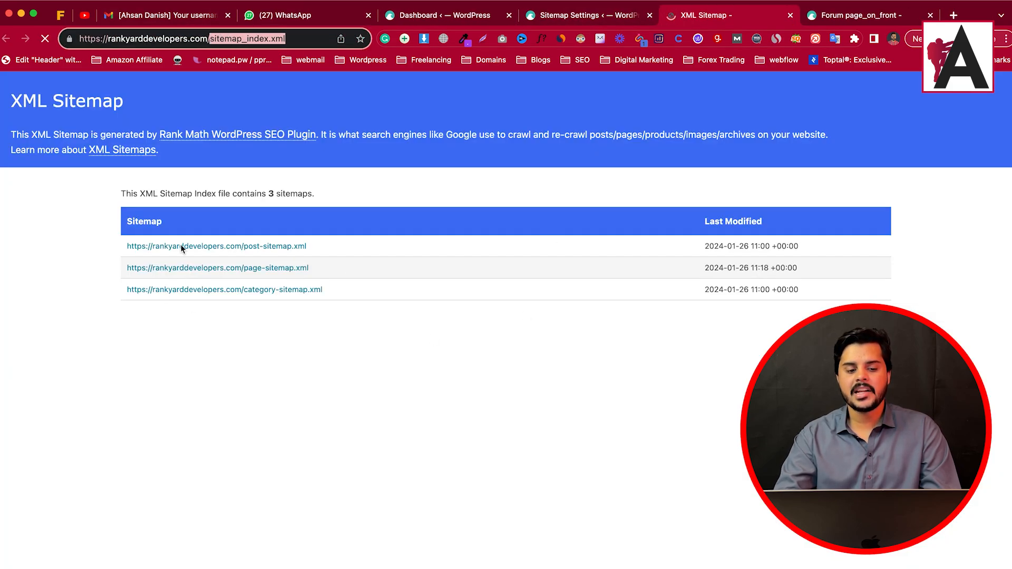
{"action": "left_click", "coordinate": [584, 15]}
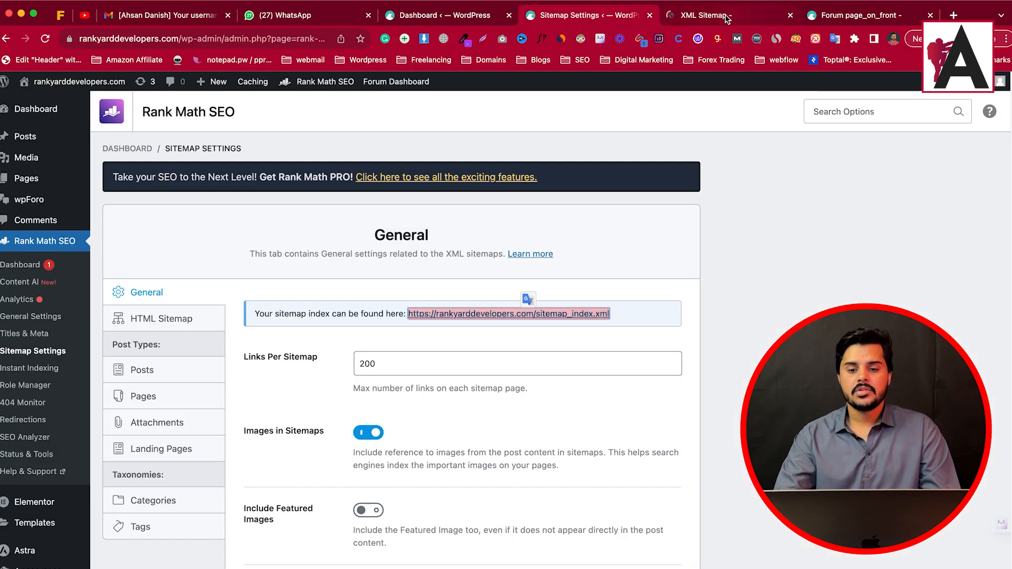
{"action": "left_click", "coordinate": [726, 18]}
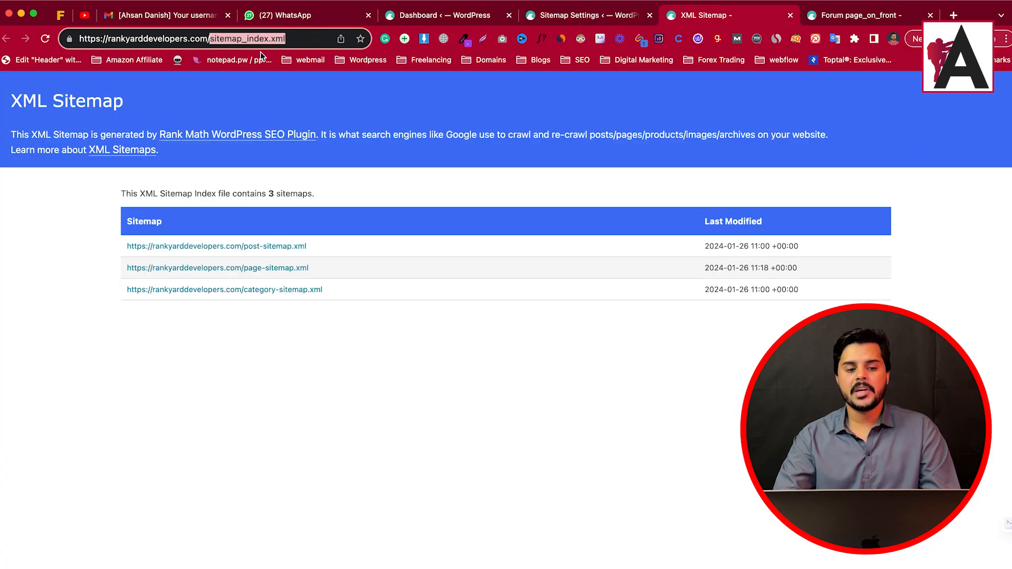
{"action": "left_click", "coordinate": [596, 15]}
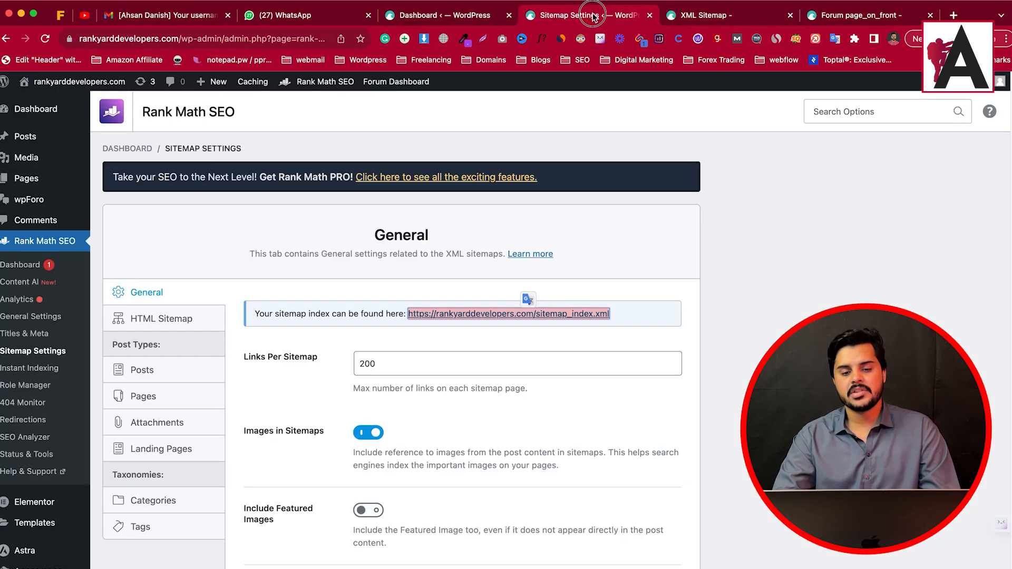
Review the HTML Sitemap settings, including the Display Format options and the sitemap shortcode
{"action": "left_click", "coordinate": [168, 323]}
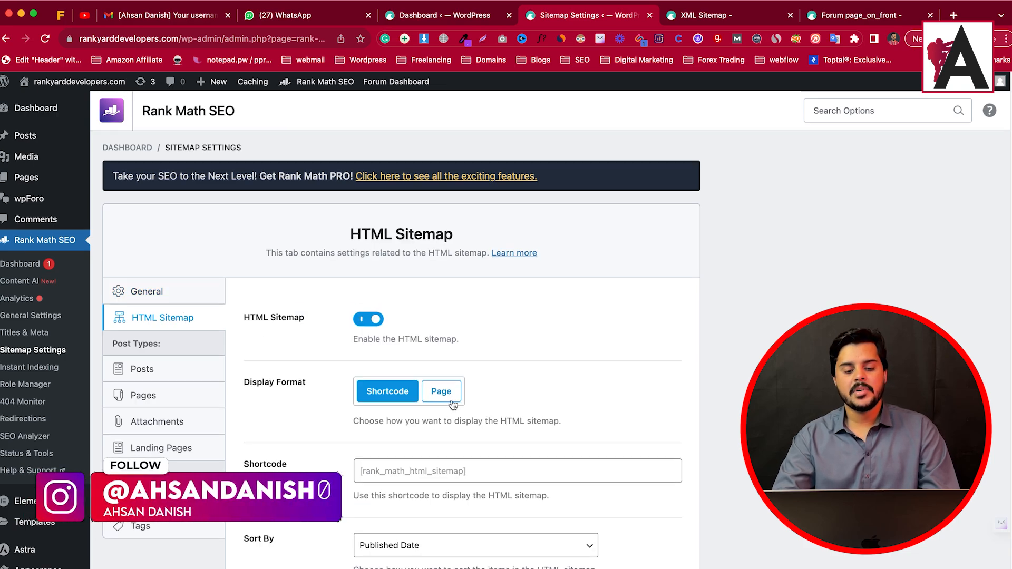
{"action": "scroll", "coordinate": [411, 393], "scroll_direction": "down", "scroll_amount": 1}
{"action": "left_click_drag", "start_coordinate": [475, 456], "coordinate": [350, 456]}
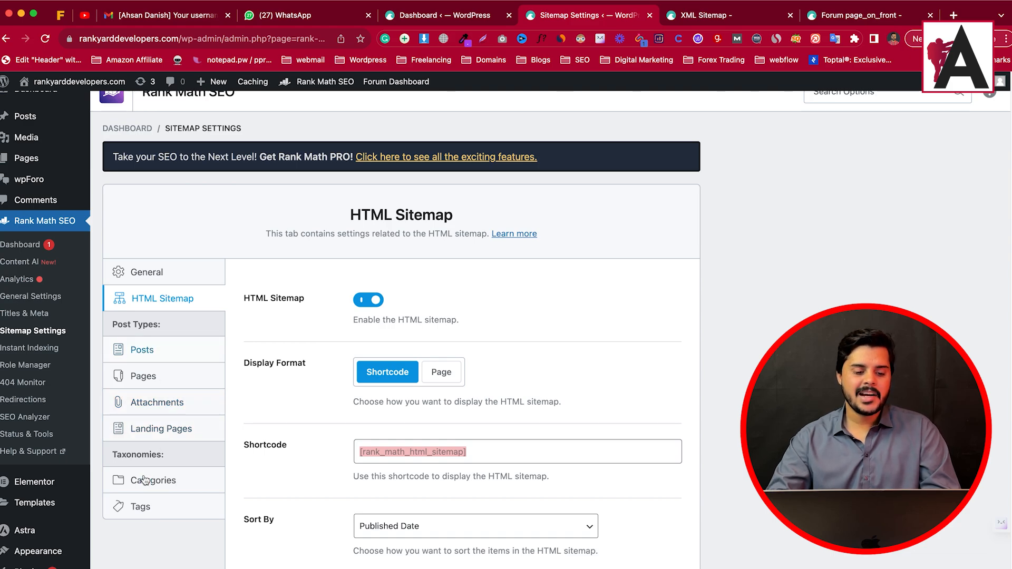
{"action": "scroll", "coordinate": [386, 447], "scroll_direction": "down", "scroll_amount": 1}
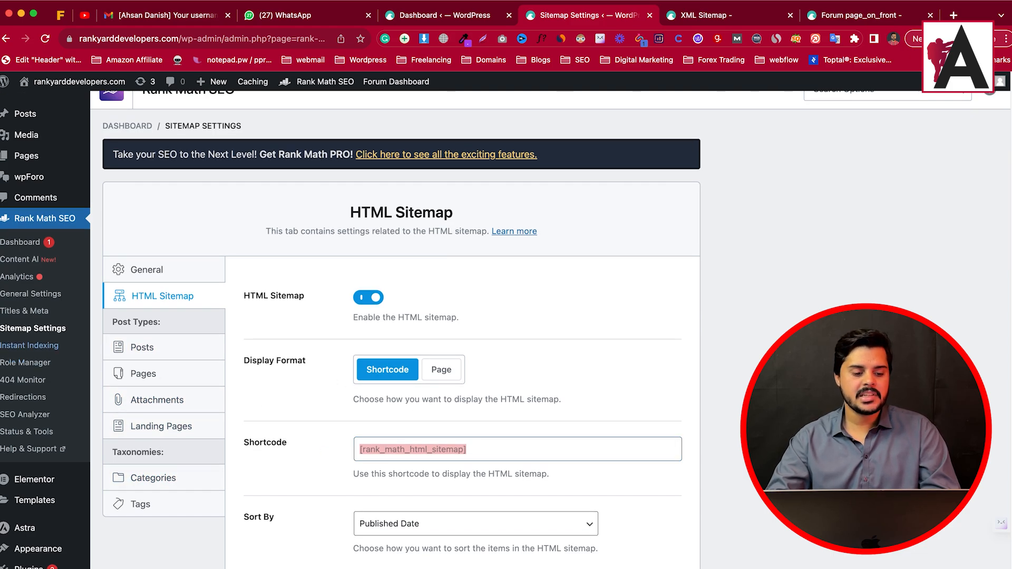
Review the Submit URLs section of Instant Indexing, and open the Role Manager to view the access options
{"action": "left_click", "coordinate": [30, 347]}
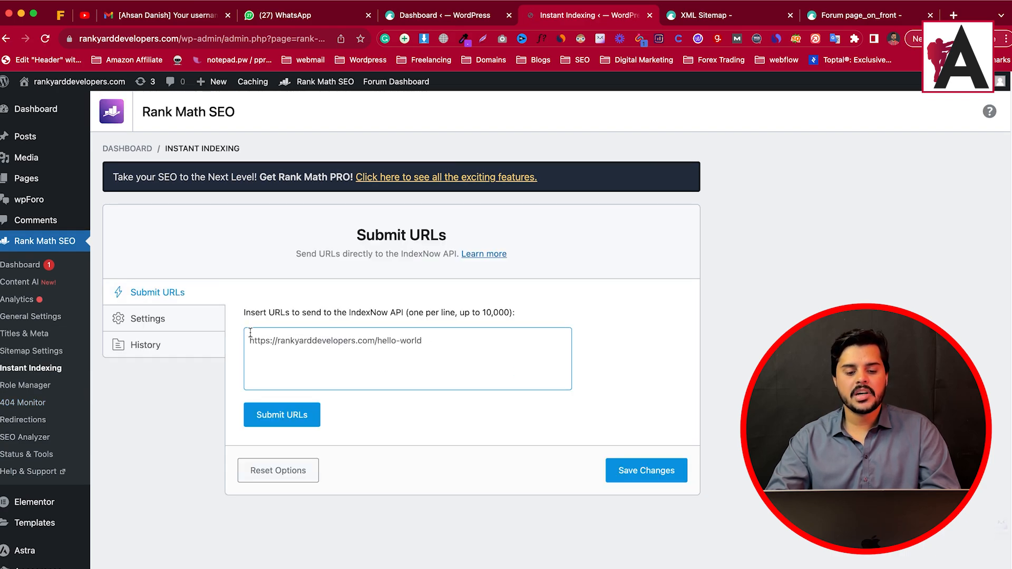
{"action": "left_click_drag", "start_coordinate": [244, 311], "coordinate": [452, 328]}
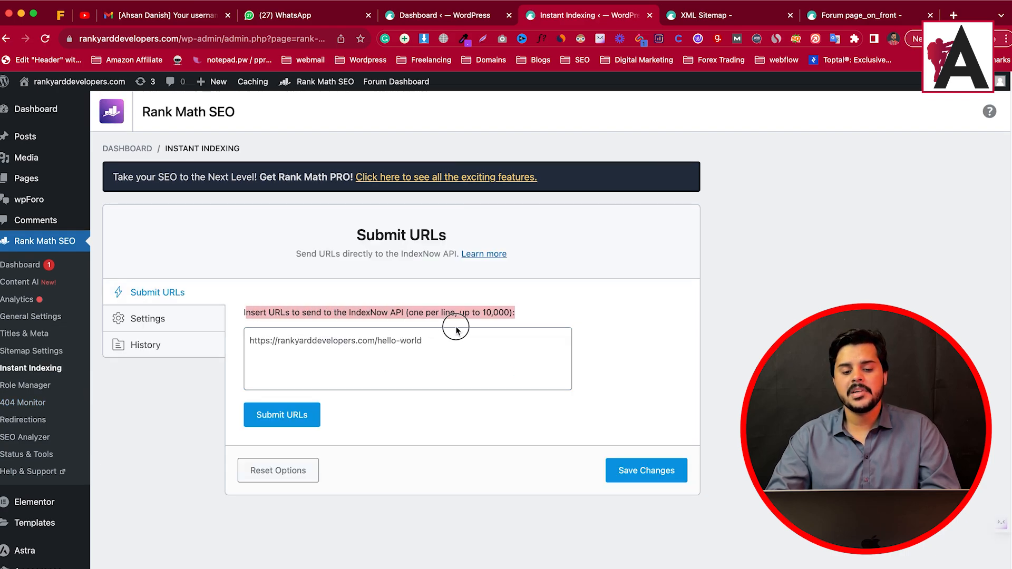
{"action": "left_click", "coordinate": [419, 343]}
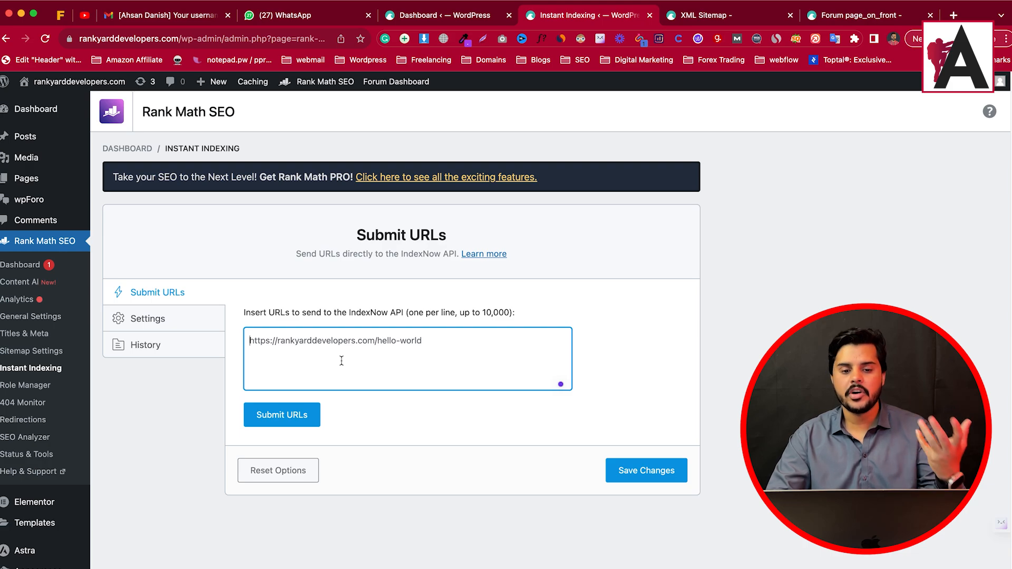
{"action": "left_click", "coordinate": [41, 387]}
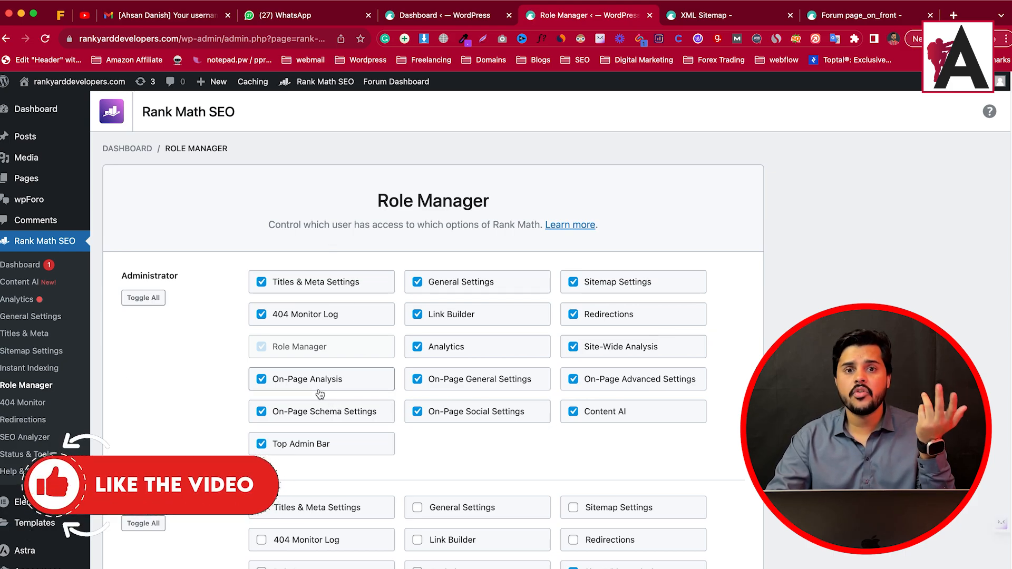
Open the 404 Monitor and review its log of requested URIs
{"action": "left_click", "coordinate": [23, 404]}
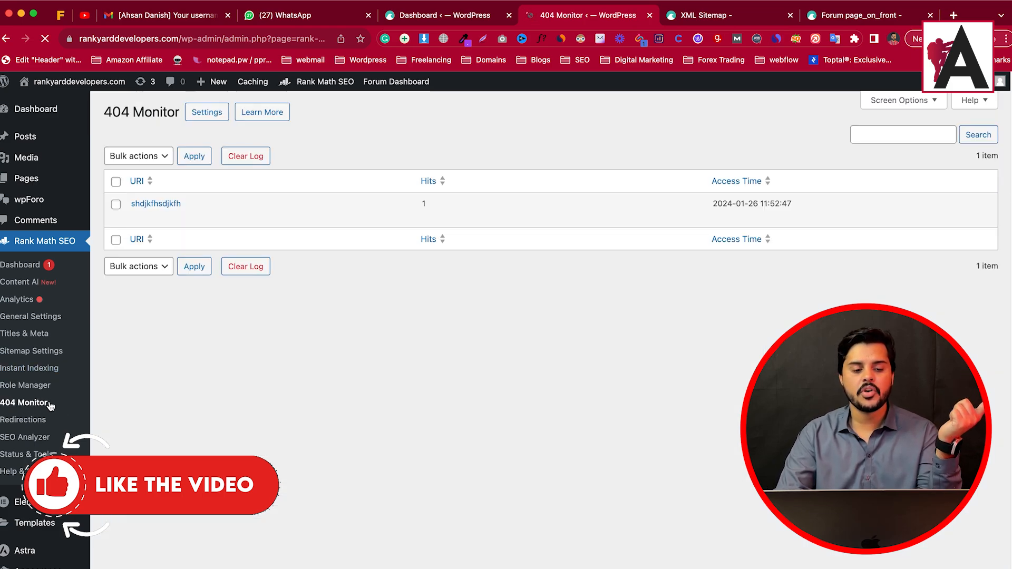
{"action": "mouse_move", "coordinate": [179, 211]}
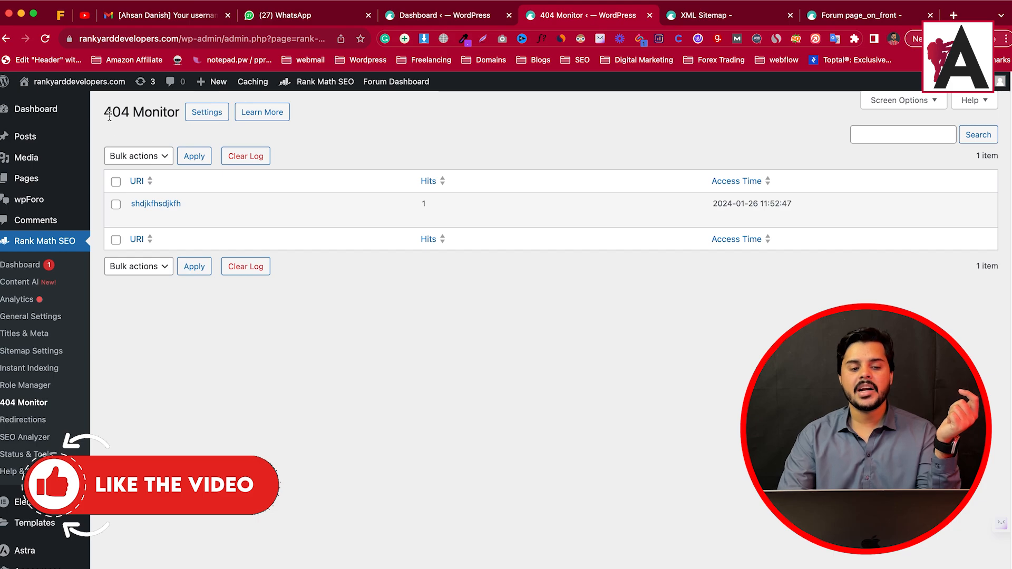
{"action": "left_click_drag", "start_coordinate": [104, 112], "coordinate": [179, 114]}
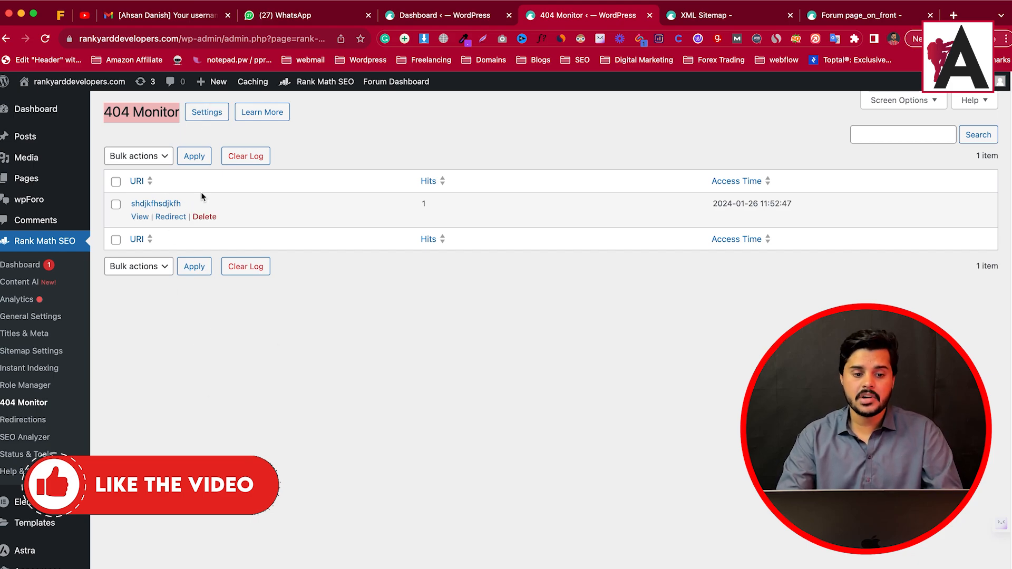
Review the Add Redirections form on the Redirections page, and open the SEO Analyzer
{"action": "left_click", "coordinate": [31, 421]}
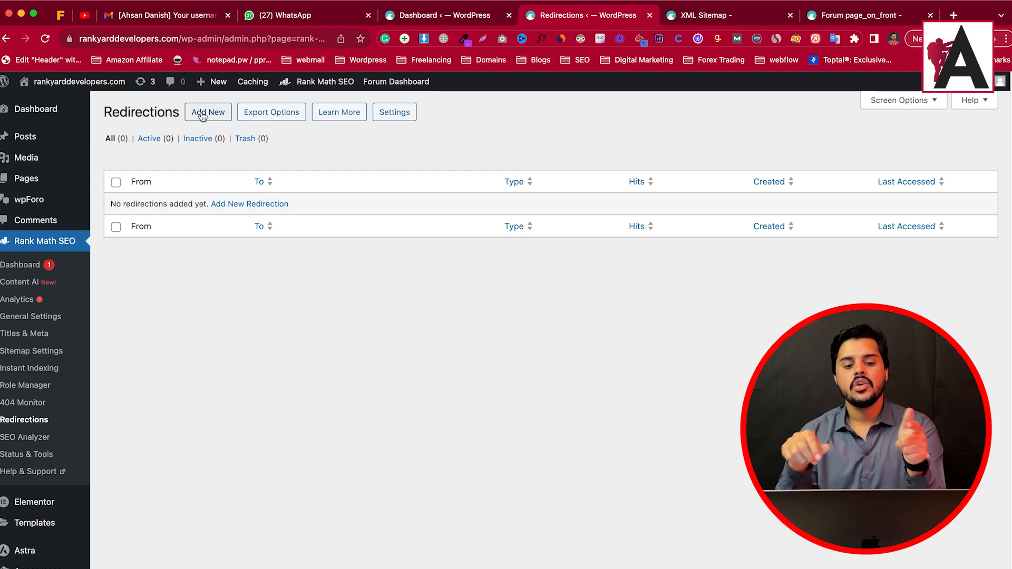
{"action": "left_click", "coordinate": [211, 114]}
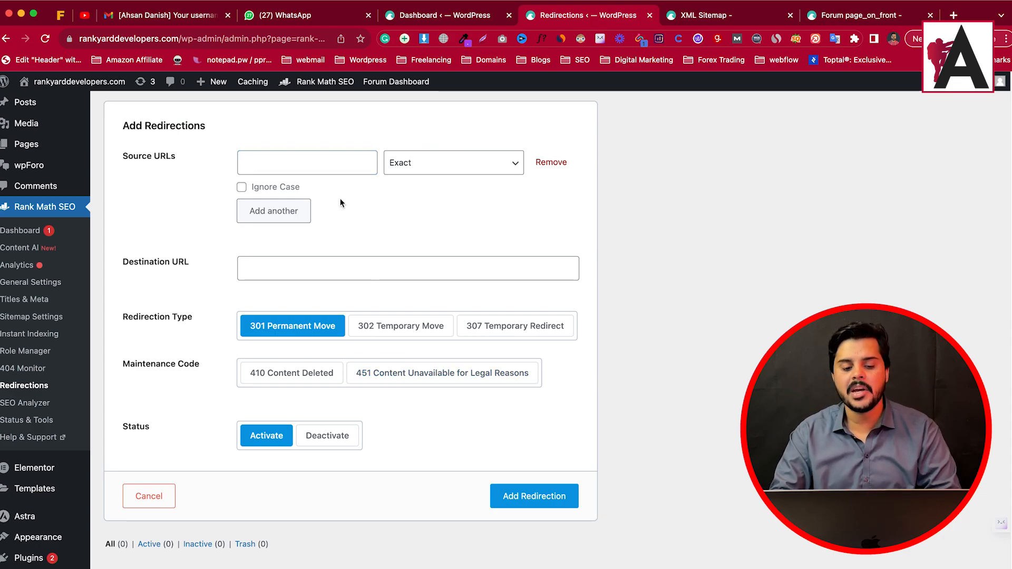
{"action": "left_click", "coordinate": [25, 403]}
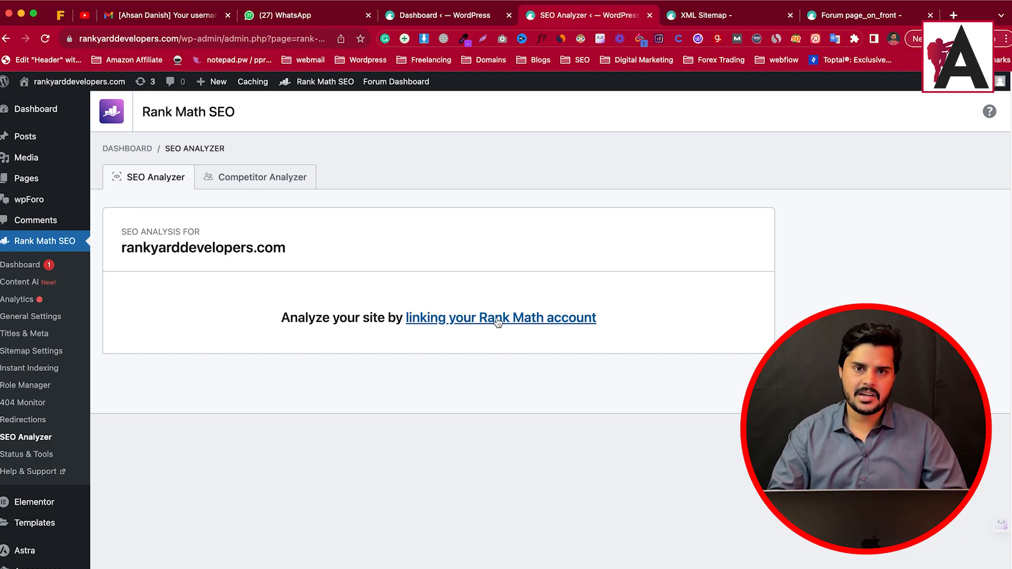
Review the Version Control section of Status & Tools, covering Rollback to Previous Version, Beta Opt-in and Auto Update
{"action": "left_click", "coordinate": [19, 454]}
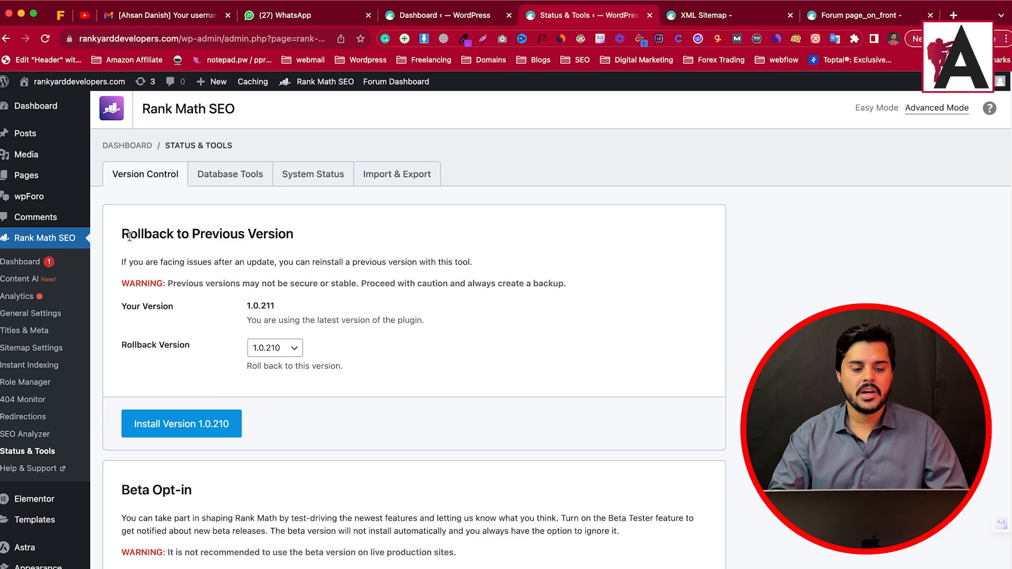
{"action": "left_click_drag", "start_coordinate": [123, 236], "coordinate": [347, 258]}
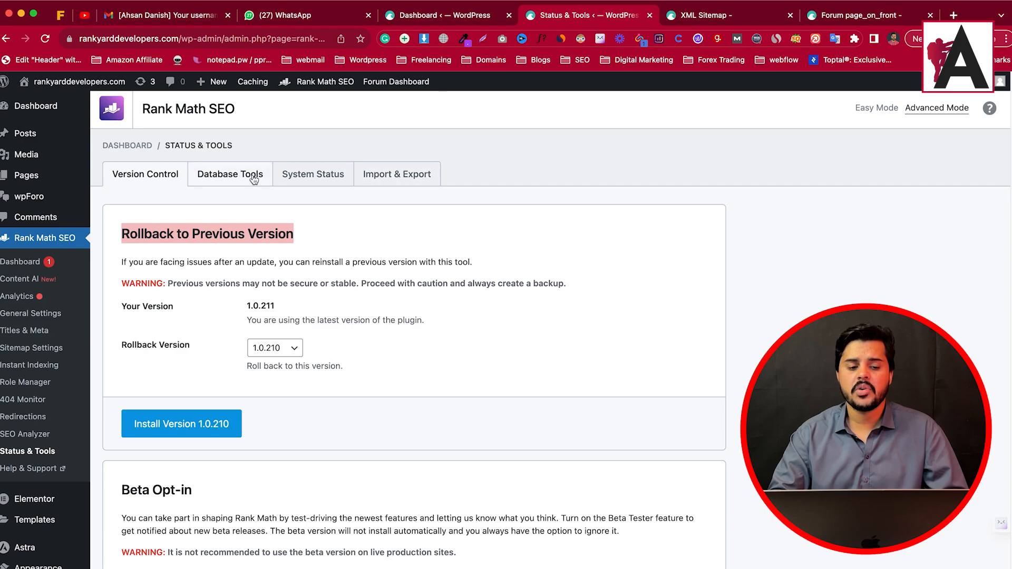
{"action": "scroll", "coordinate": [319, 383], "scroll_direction": "down", "scroll_amount": 6}
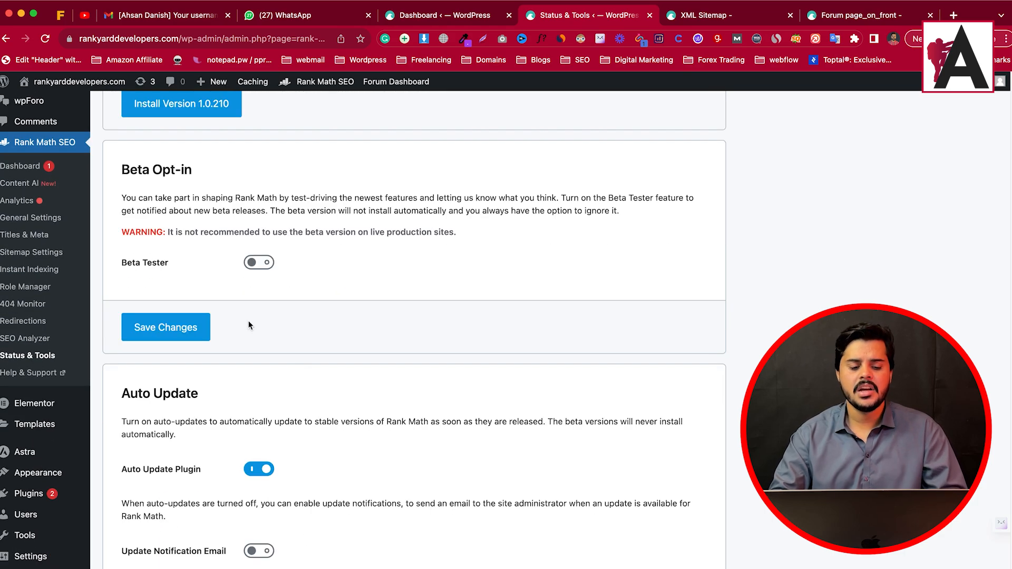
{"action": "scroll", "coordinate": [300, 399], "scroll_direction": "down", "scroll_amount": 2}
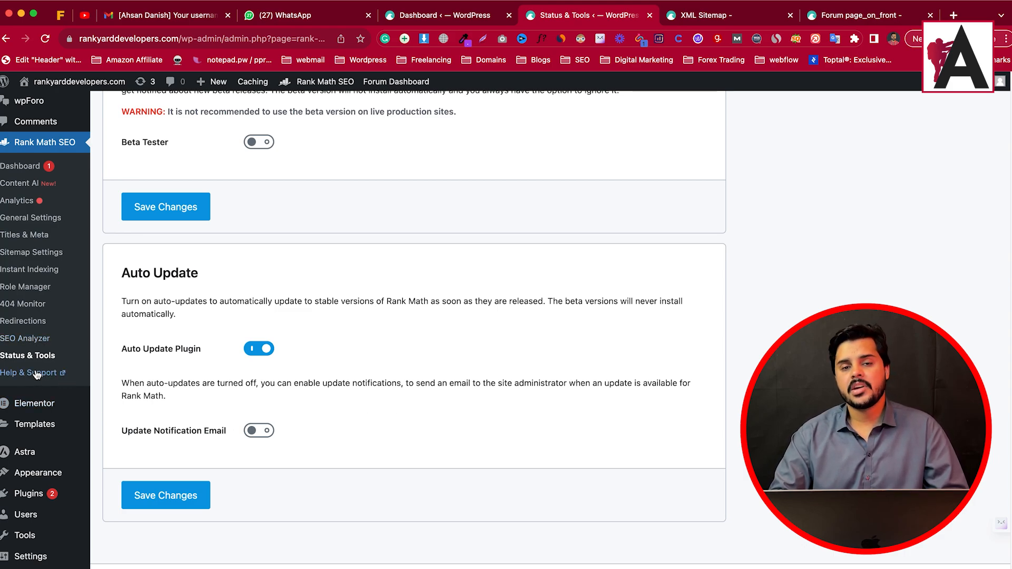
{"action": "scroll", "coordinate": [433, 414], "scroll_direction": "up", "scroll_amount": 10}
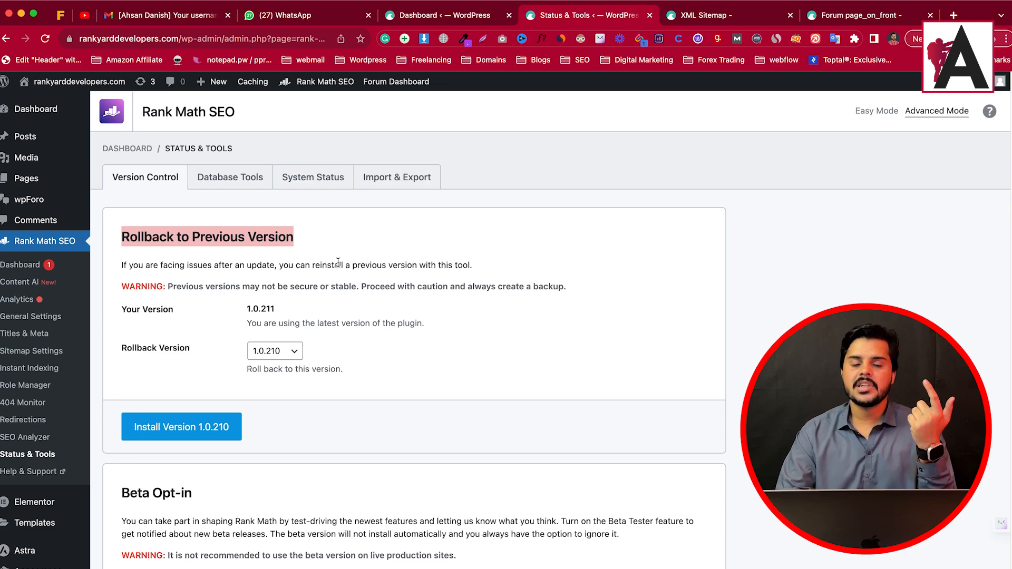
Open the "Hello world!" post for editing and show its Rank Math settings
{"action": "mouse_move", "coordinate": [43, 143]}
{"action": "left_click", "coordinate": [134, 141]}
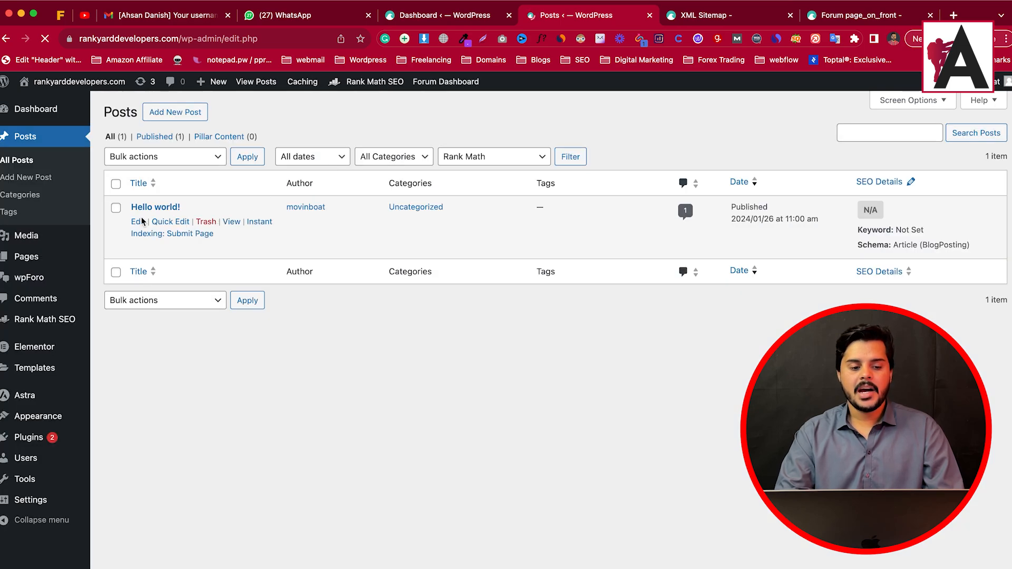
{"action": "left_click", "coordinate": [139, 222]}
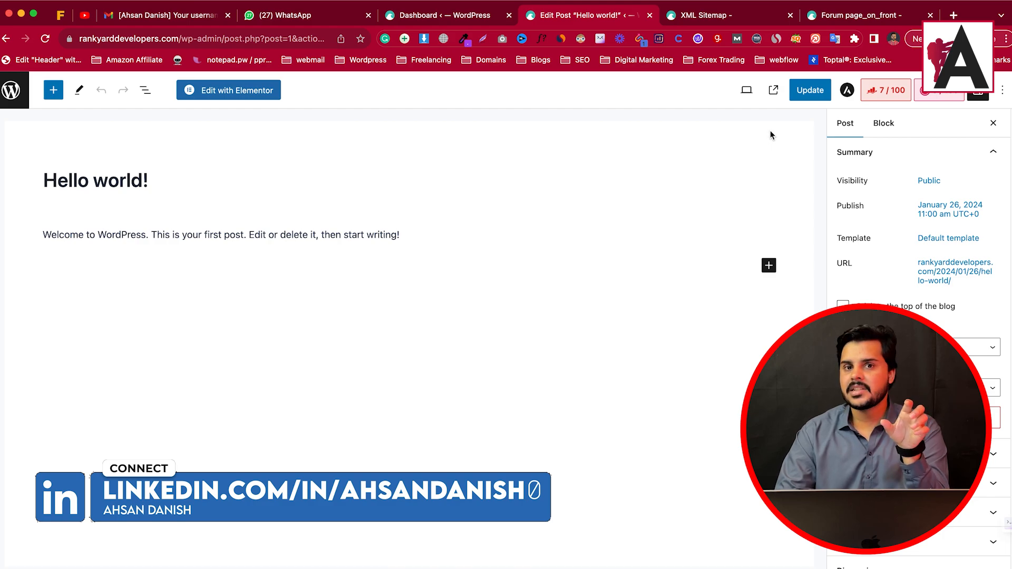
{"action": "left_click", "coordinate": [885, 91]}
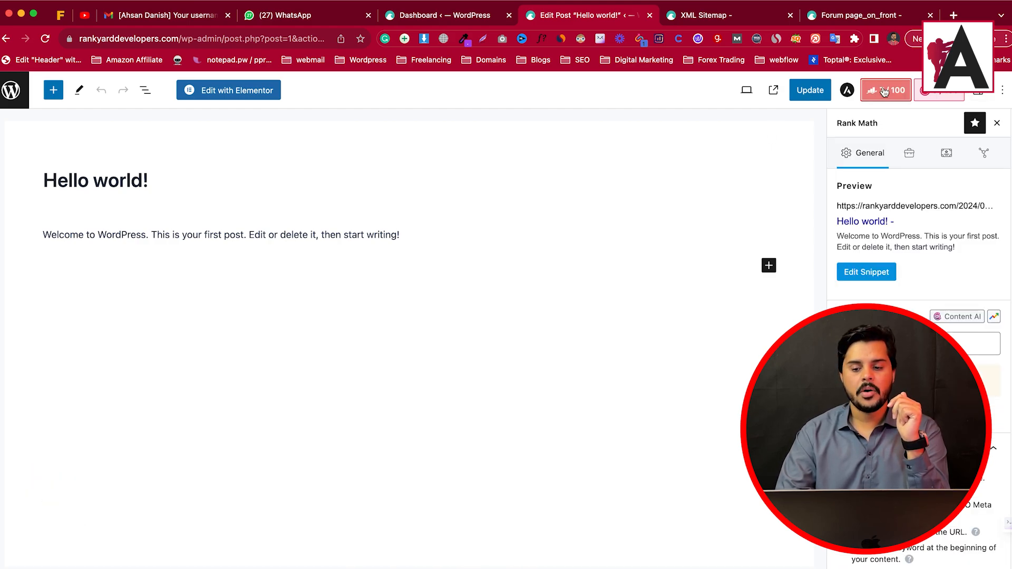
Replace the post's snippet title with "Hello World - " followed by the author's name
{"action": "left_click", "coordinate": [870, 272]}
{"action": "left_click_drag", "start_coordinate": [445, 312], "coordinate": [315, 319]}
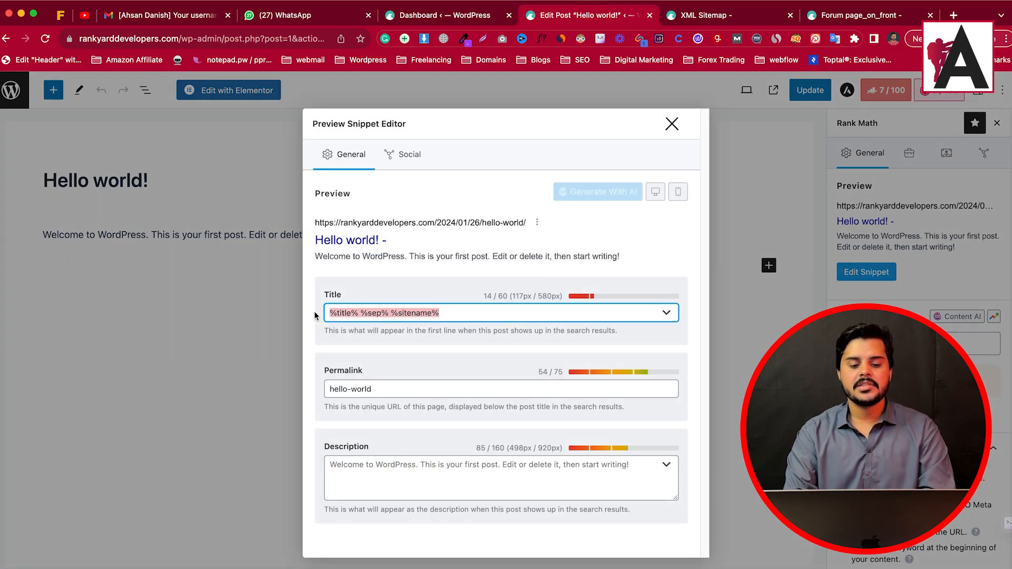
{"action": "type", "text": "He"}
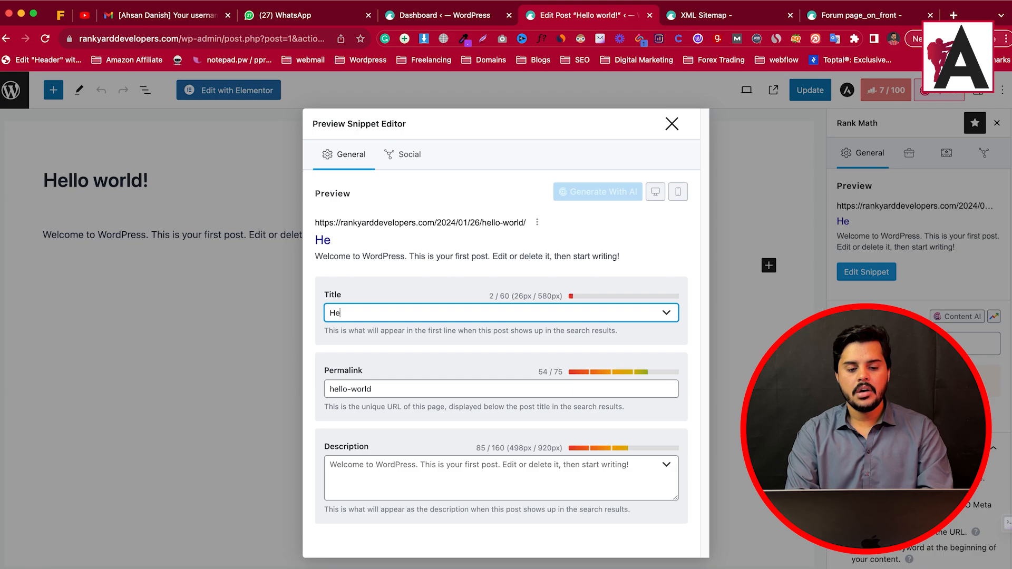
{"action": "type", "text": "llo World - Ahsasn Danish"}
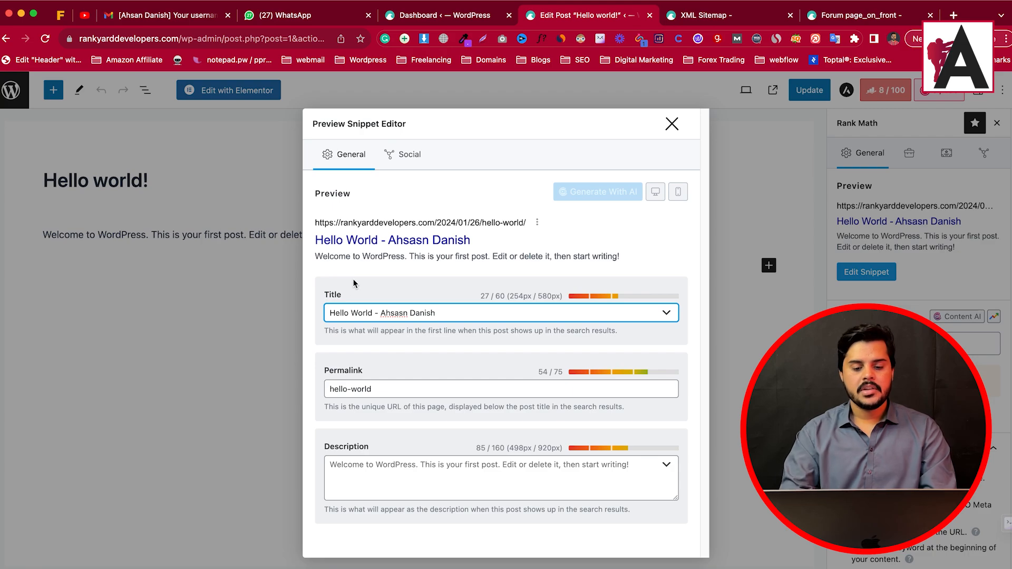
Append the Current Month and Current Year variables to the post's snippet title, and close the snippet editor
{"action": "left_click", "coordinate": [666, 316]}
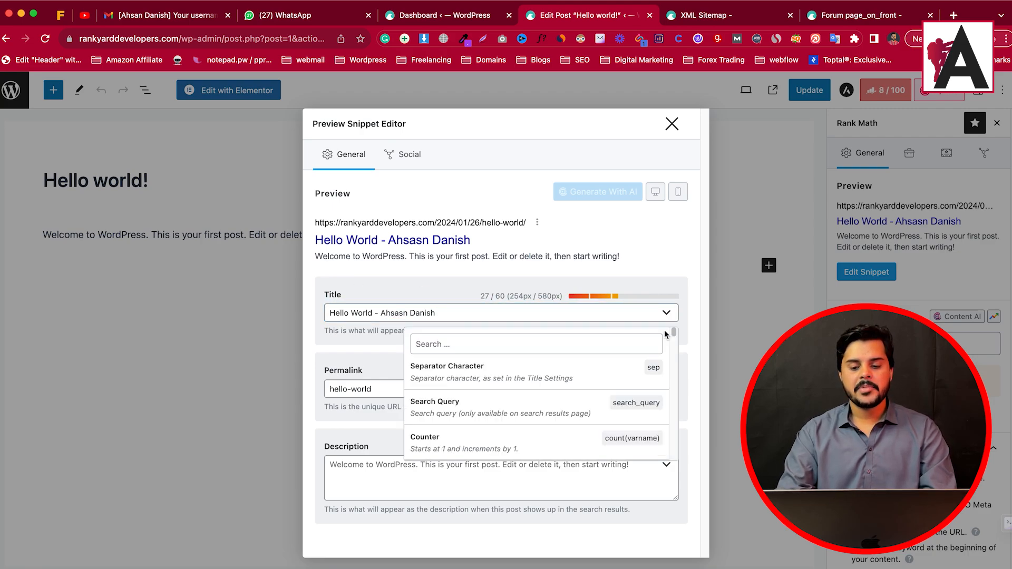
{"action": "scroll", "coordinate": [491, 390], "scroll_direction": "down", "scroll_amount": 5}
{"action": "left_click", "coordinate": [476, 431]}
{"action": "left_click_drag", "start_coordinate": [511, 313], "coordinate": [448, 314]}
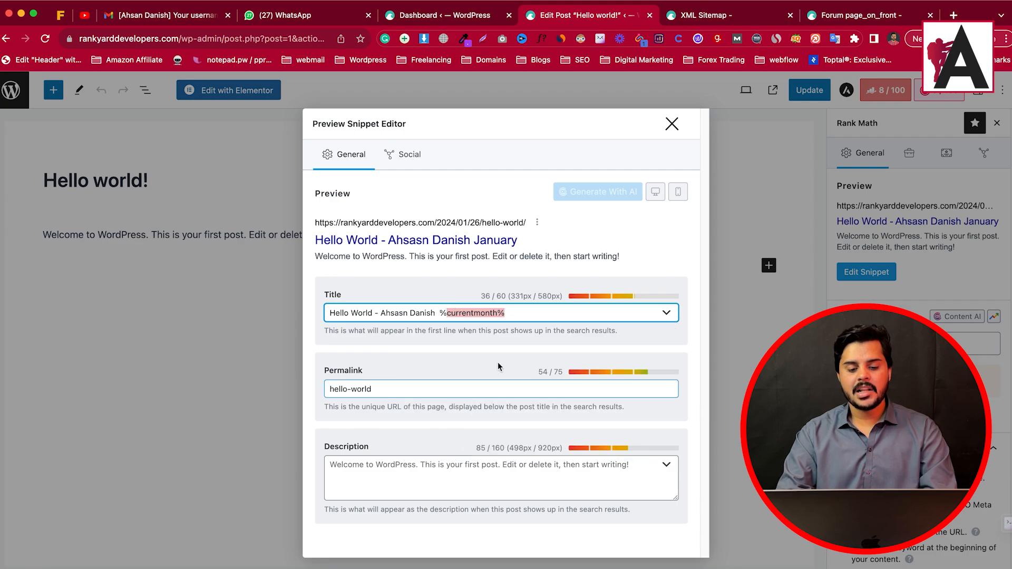
{"action": "left_click", "coordinate": [668, 312]}
{"action": "scroll", "coordinate": [527, 390], "scroll_direction": "down", "scroll_amount": 2}
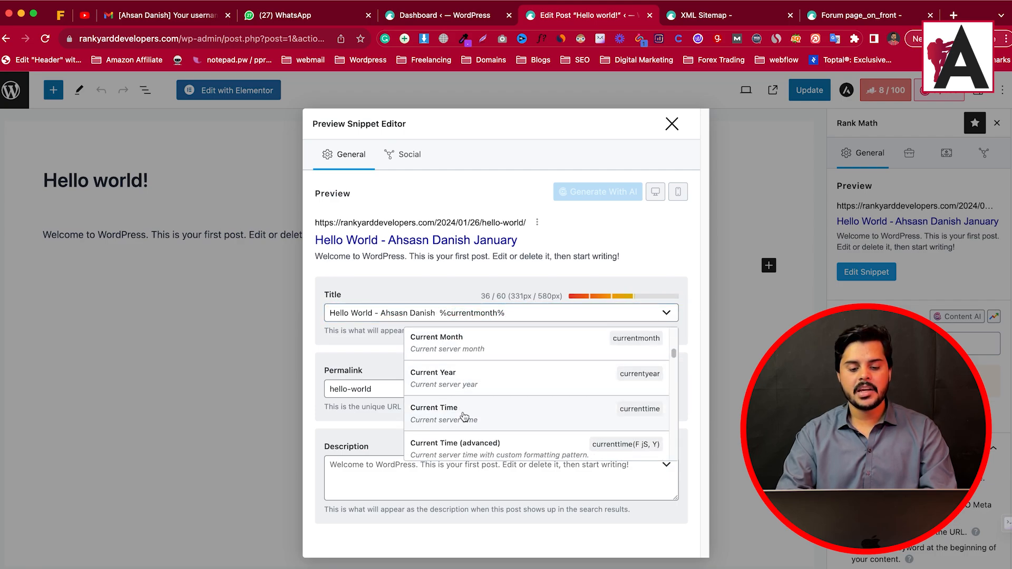
{"action": "left_click", "coordinate": [468, 383]}
{"action": "left_click_drag", "start_coordinate": [579, 313], "coordinate": [451, 314]}
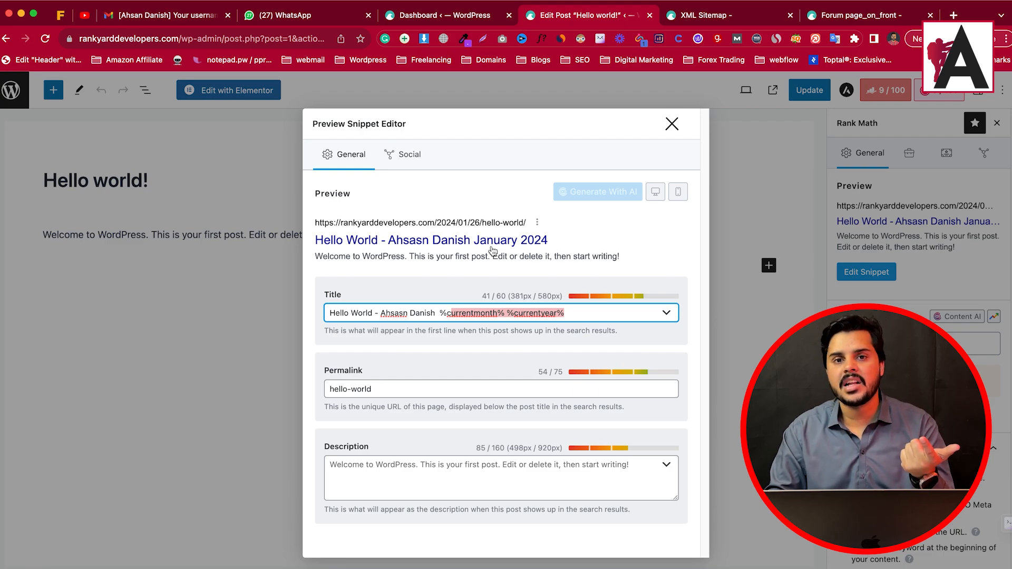
{"action": "left_click", "coordinate": [671, 125]}
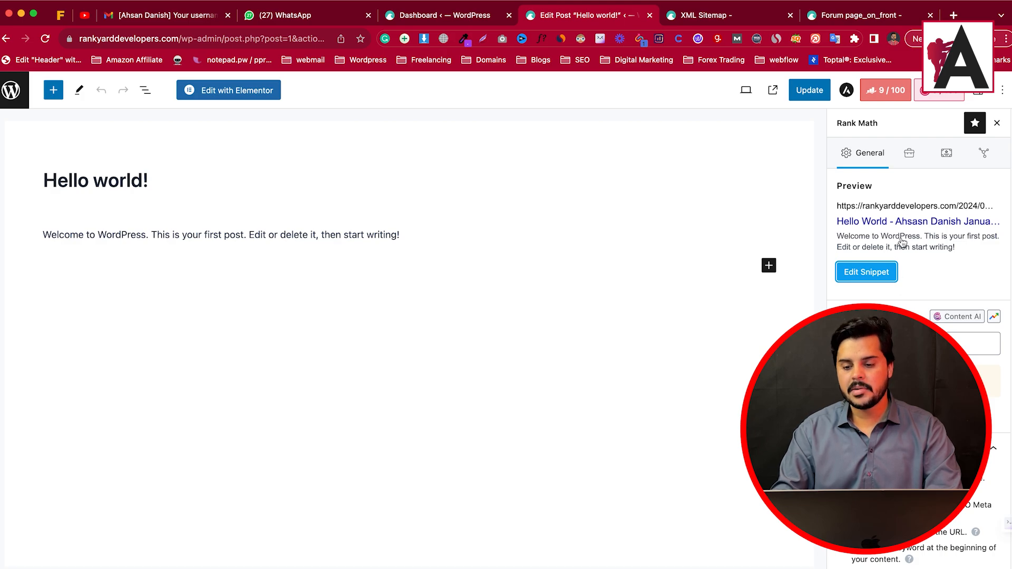
Reopen the post's snippet editor to check the Description field, and close it again
{"action": "scroll", "coordinate": [887, 274], "scroll_direction": "down", "scroll_amount": 1}
{"action": "left_click", "coordinate": [885, 274]}
{"action": "left_click", "coordinate": [385, 466]}
{"action": "left_click", "coordinate": [757, 268]}
{"action": "left_click", "coordinate": [671, 123]}
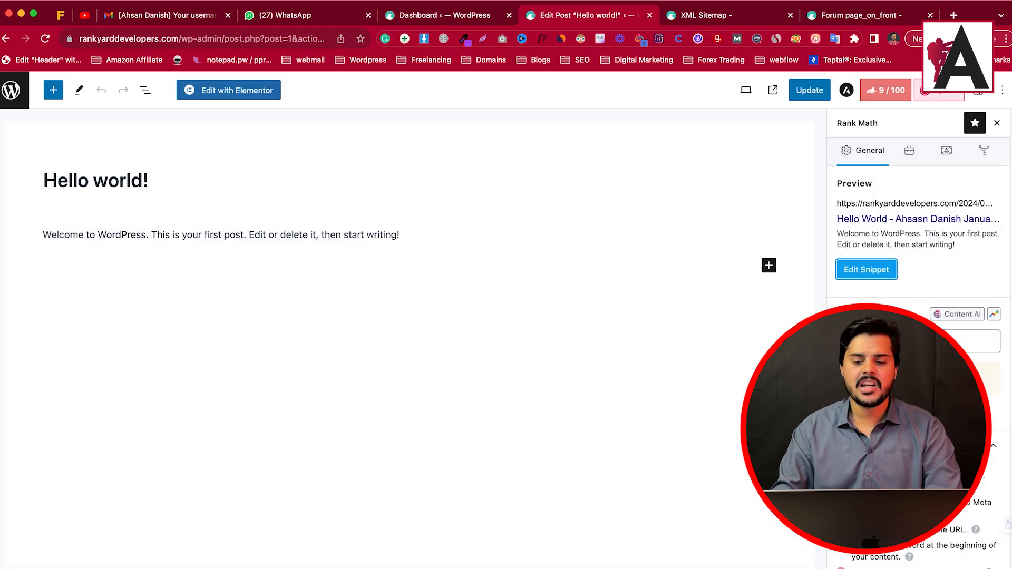
Review the post's Advanced, Schema and Social settings in Rank Math, including the Facebook snippet preview and the Robots Meta options
{"action": "scroll", "coordinate": [906, 359], "scroll_direction": "down", "scroll_amount": 1}
{"action": "scroll", "coordinate": [904, 158], "scroll_direction": "up", "scroll_amount": 1}
{"action": "left_click", "coordinate": [909, 153]}
{"action": "left_click", "coordinate": [943, 154]}
{"action": "left_click", "coordinate": [983, 154]}
{"action": "left_click", "coordinate": [865, 285]}
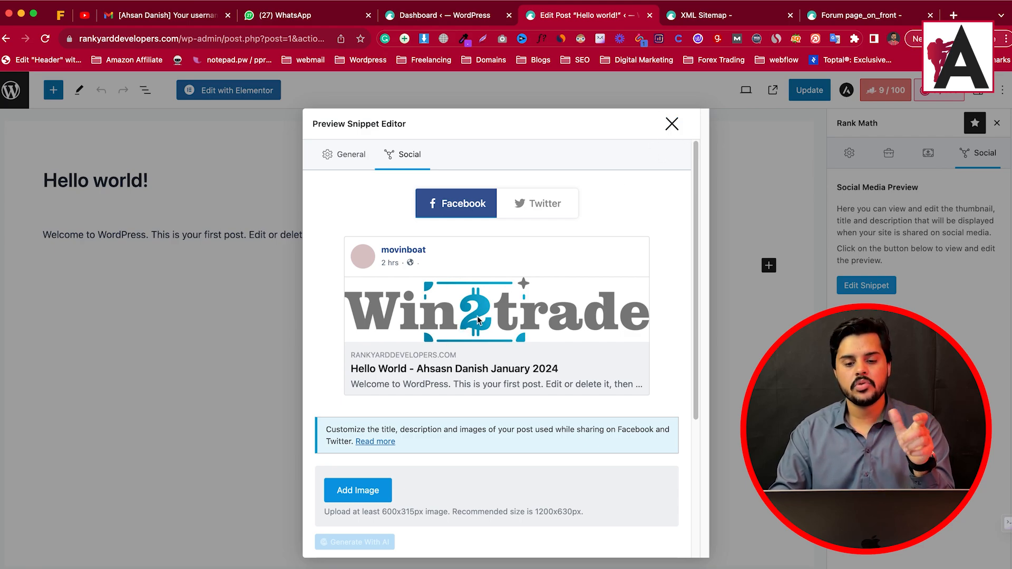
{"action": "left_click", "coordinate": [671, 123]}
{"action": "left_click", "coordinate": [928, 152]}
{"action": "left_click", "coordinate": [885, 153]}
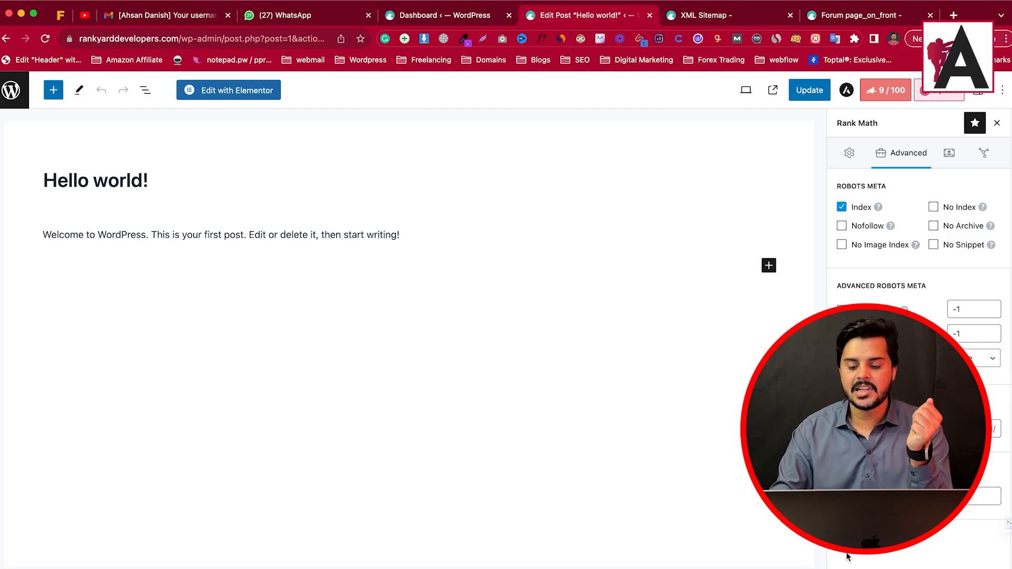
Open the "Forum page_on_front" page for editing and show its Rank Math settings
{"action": "left_click", "coordinate": [13, 90]}
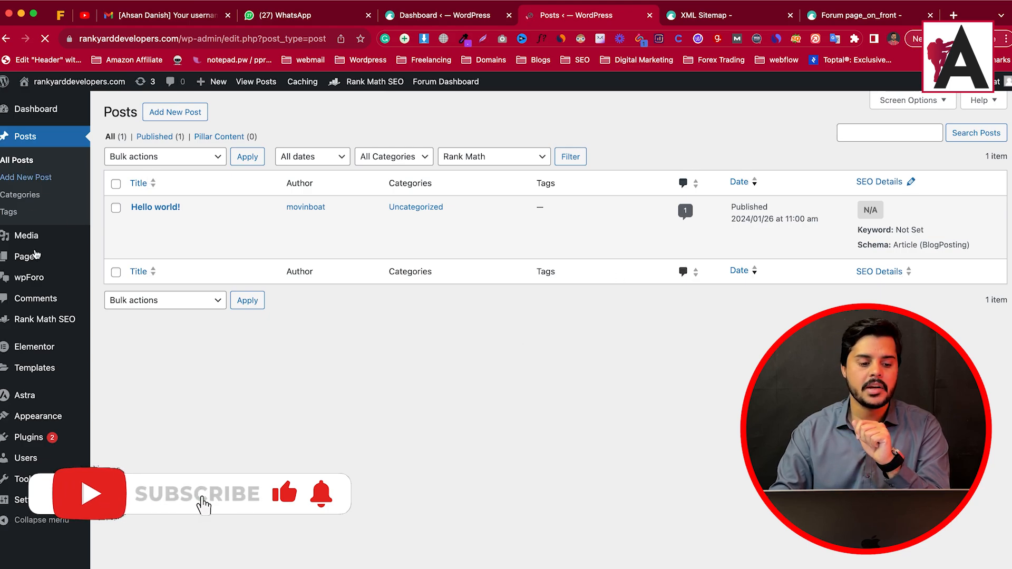
{"action": "left_click", "coordinate": [130, 257]}
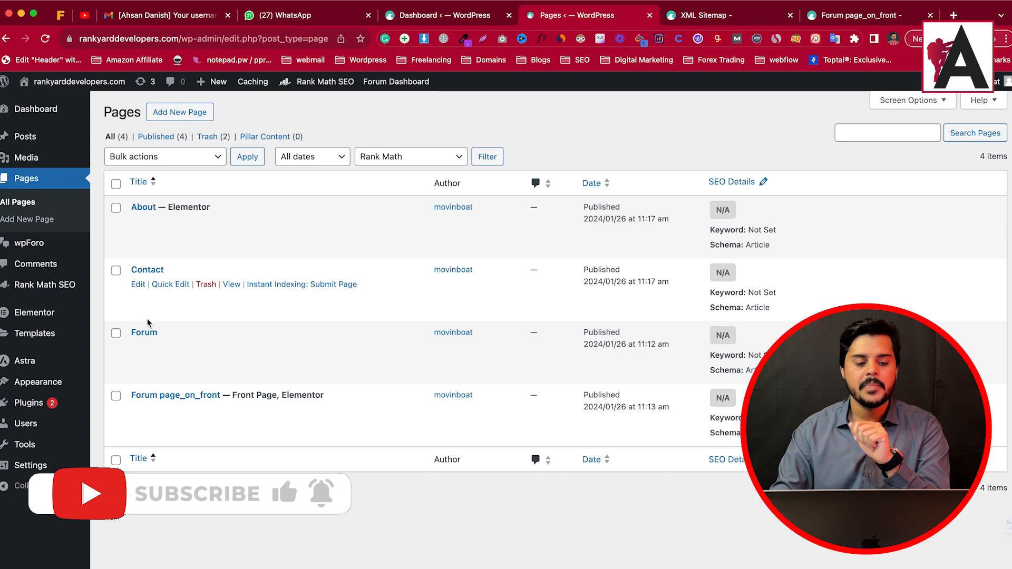
{"action": "left_click", "coordinate": [136, 408]}
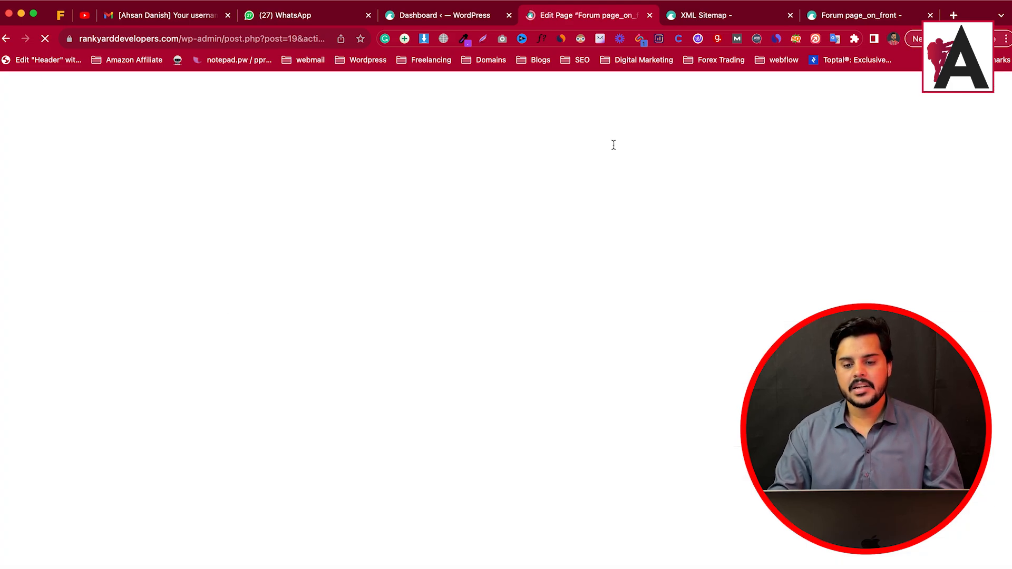
{"action": "left_click", "coordinate": [895, 99]}
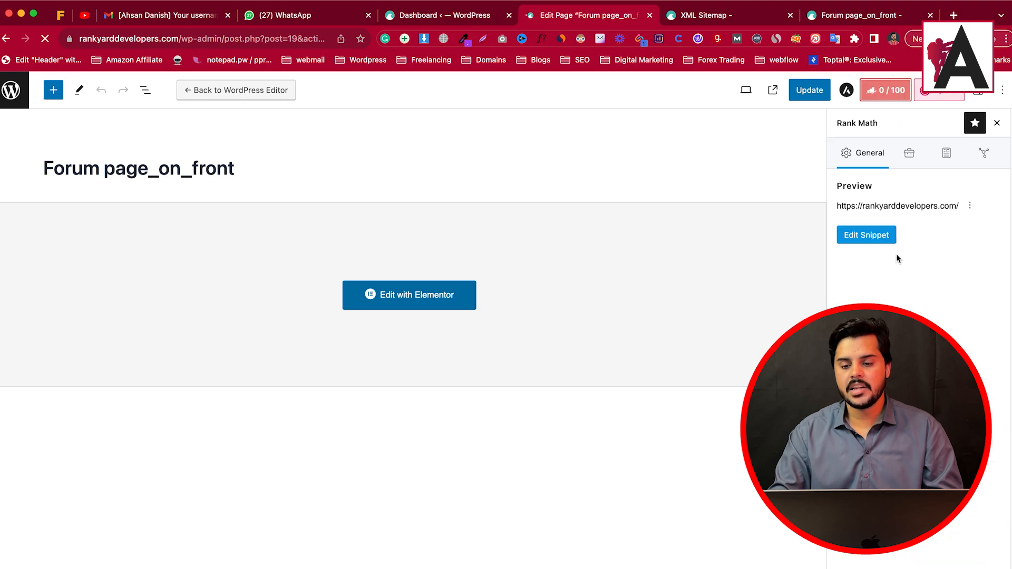
Replace the front page's snippet title with "Rank Yard Developers | Forums"
{"action": "left_click", "coordinate": [875, 233]}
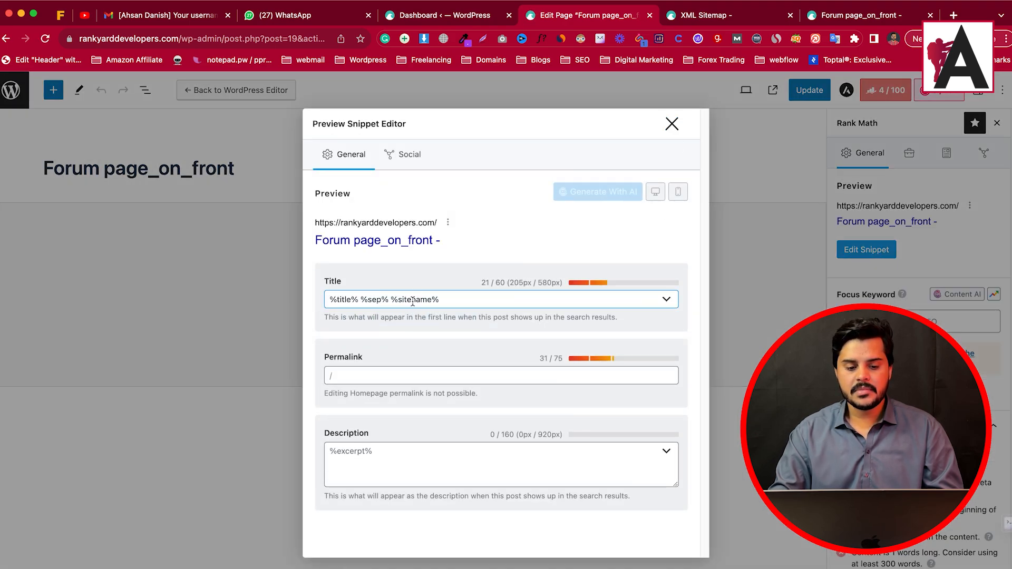
{"action": "left_click_drag", "start_coordinate": [449, 301], "coordinate": [323, 300]}
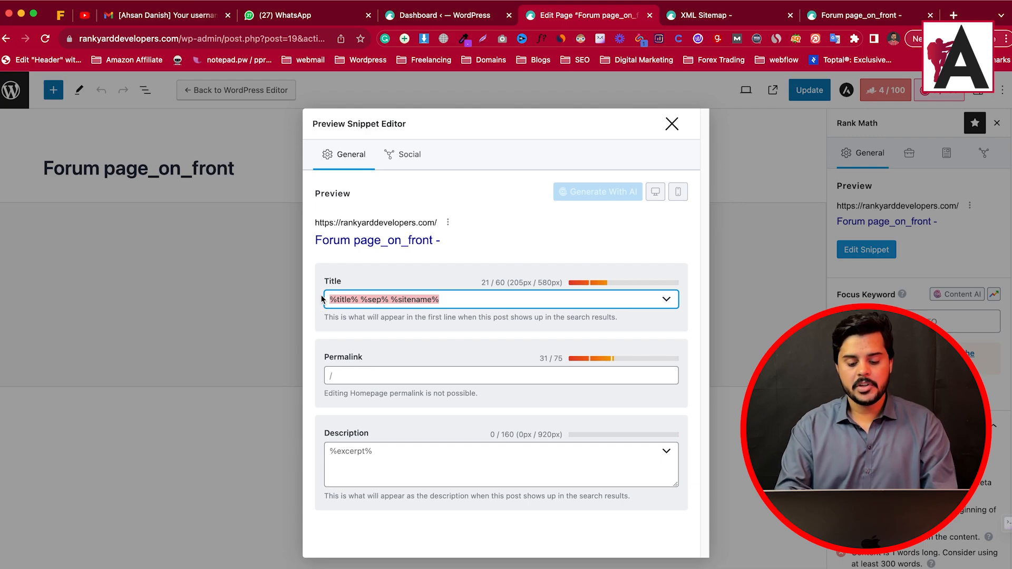
{"action": "type", "text": "Rankk Y"}
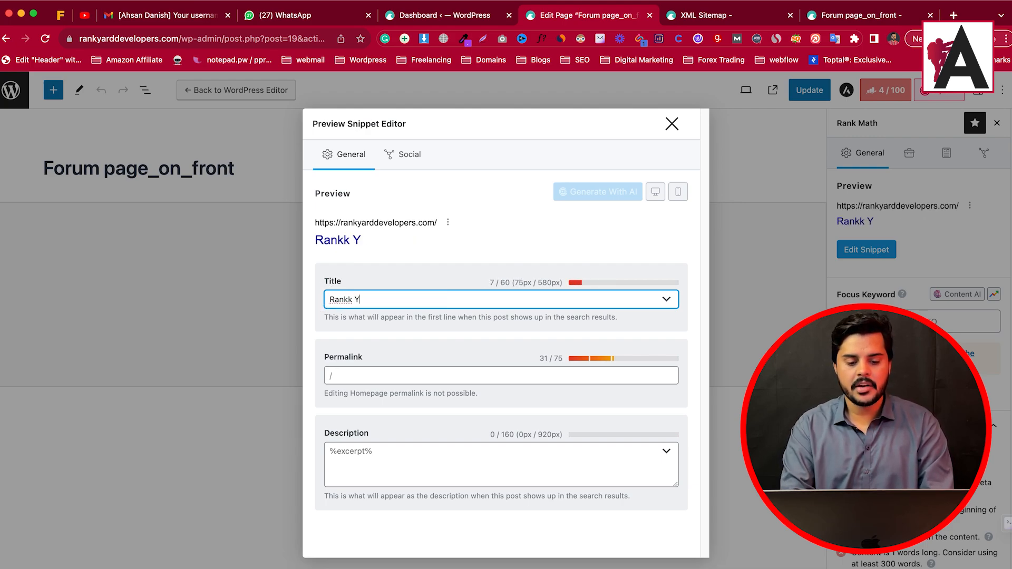
{"action": "key", "text": "BackSpace"}
{"action": "type", "text": "Yar"}
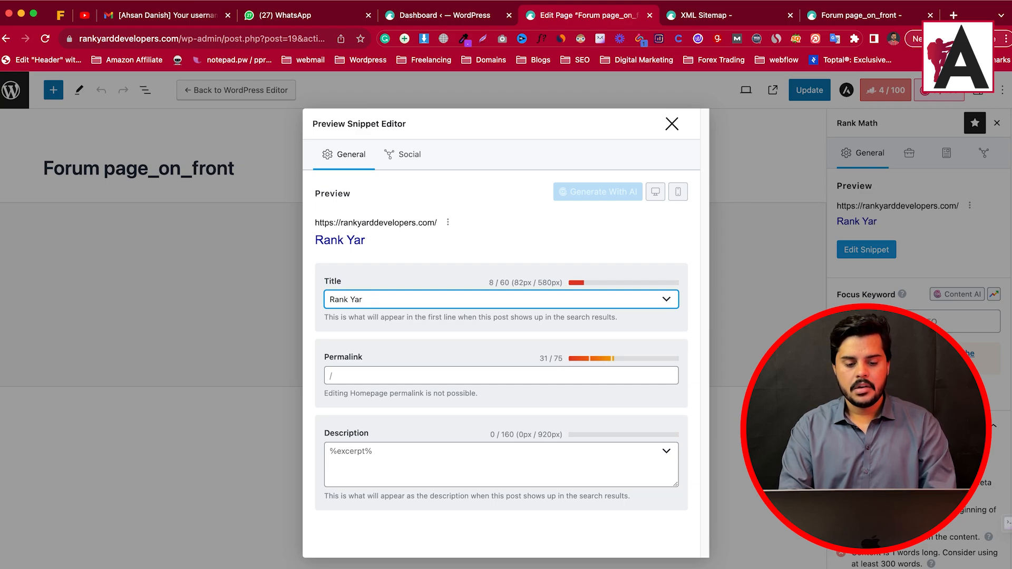
{"action": "type", "text": "rdDevelo"}
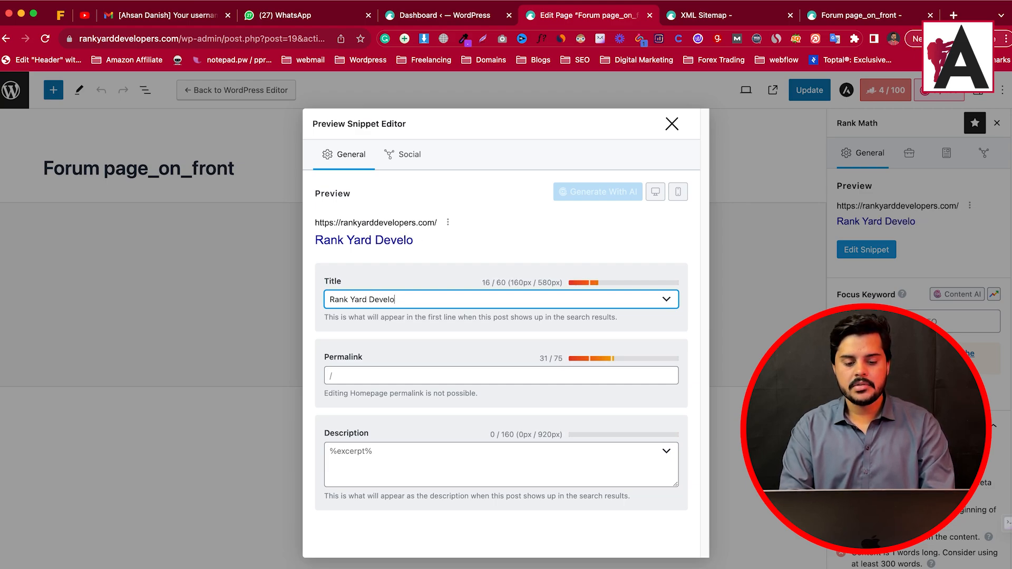
{"action": "type", "text": "pers | Forums"}
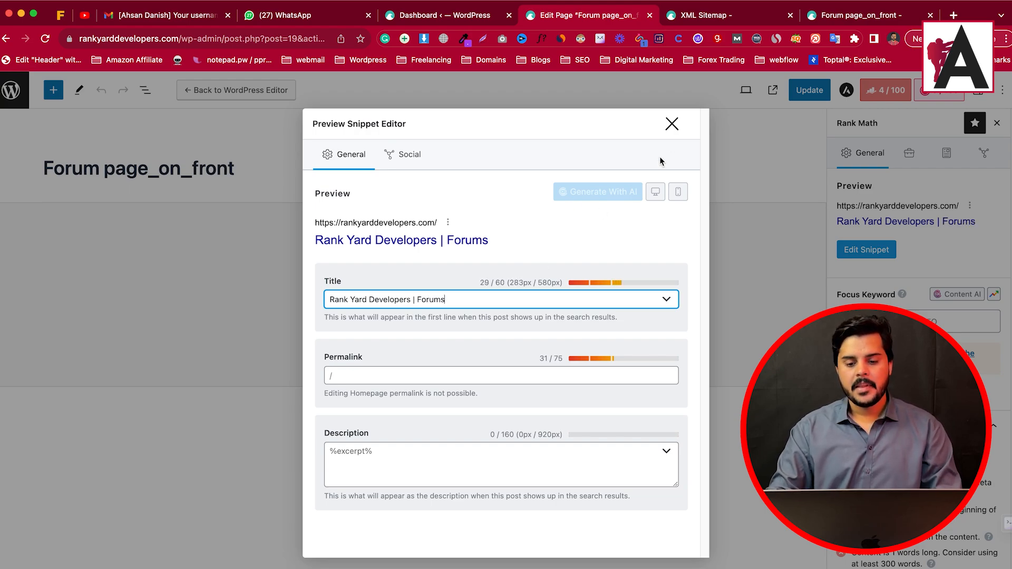
Set the front page's snippet description to "hello you can ask any question", close the snippet editor and go to the Focus Keyword section
{"action": "left_click", "coordinate": [396, 457]}
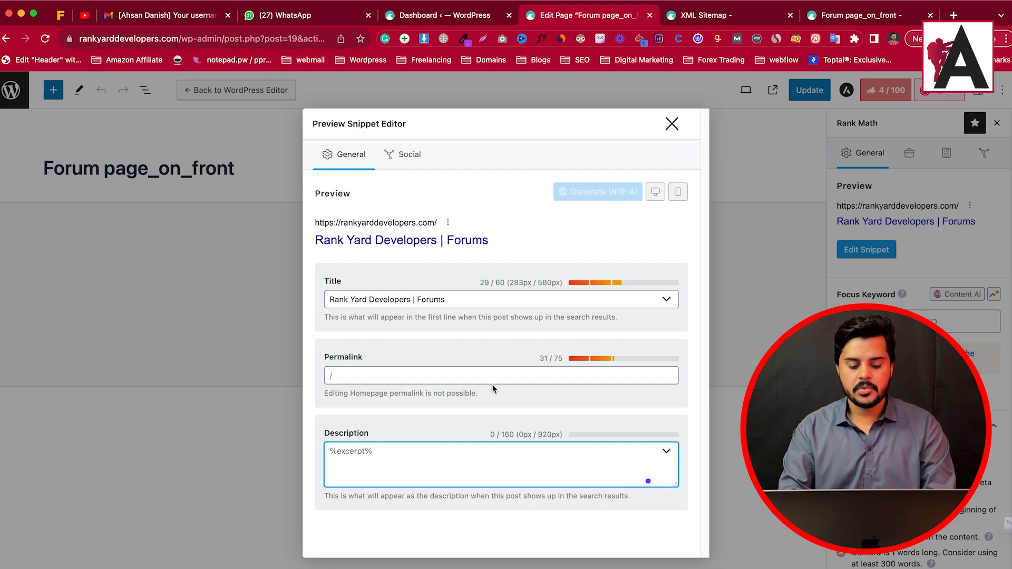
{"action": "type", "text": "hello you can ask"}
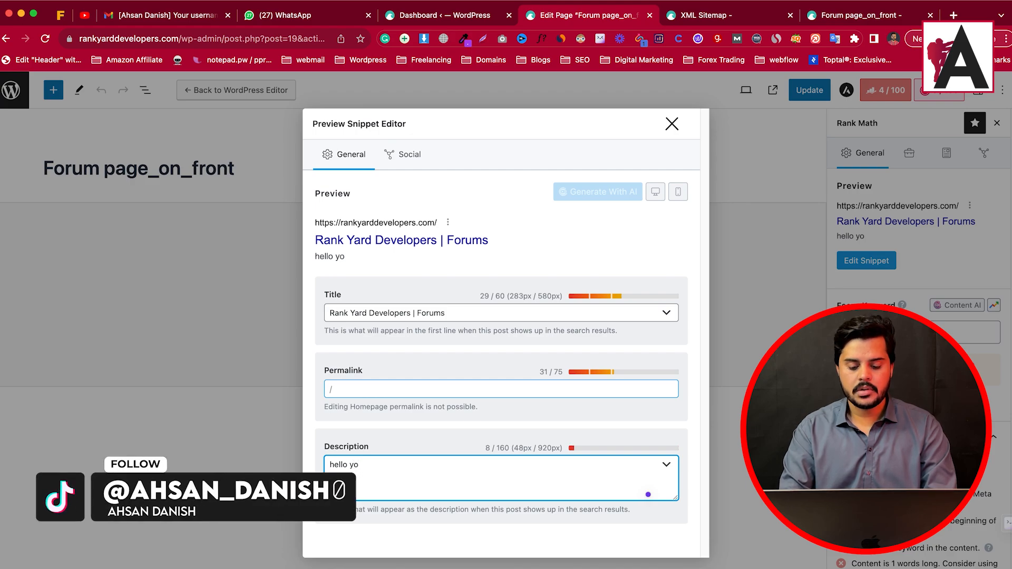
{"action": "type", "text": " any question"}
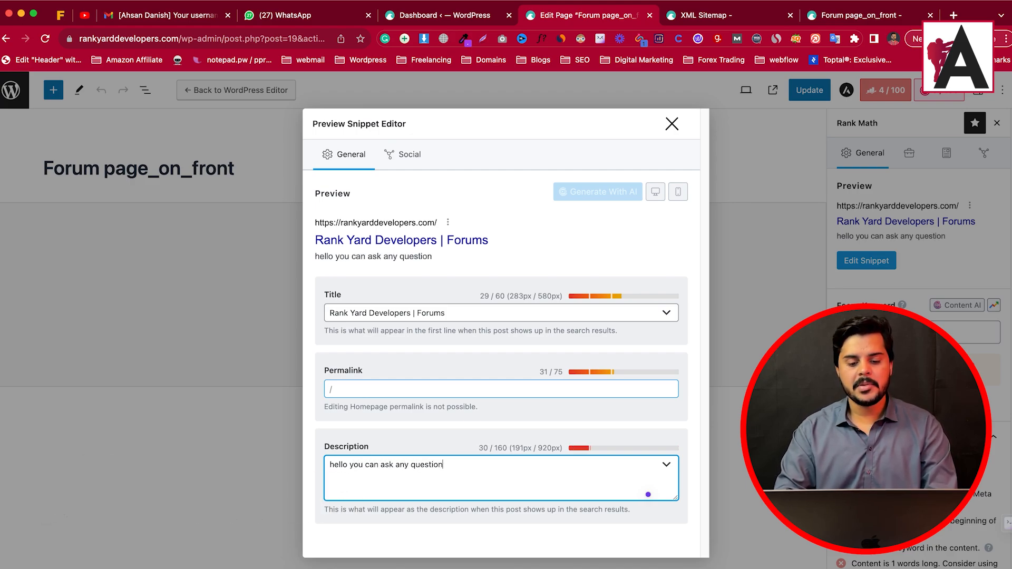
{"action": "left_click", "coordinate": [671, 124]}
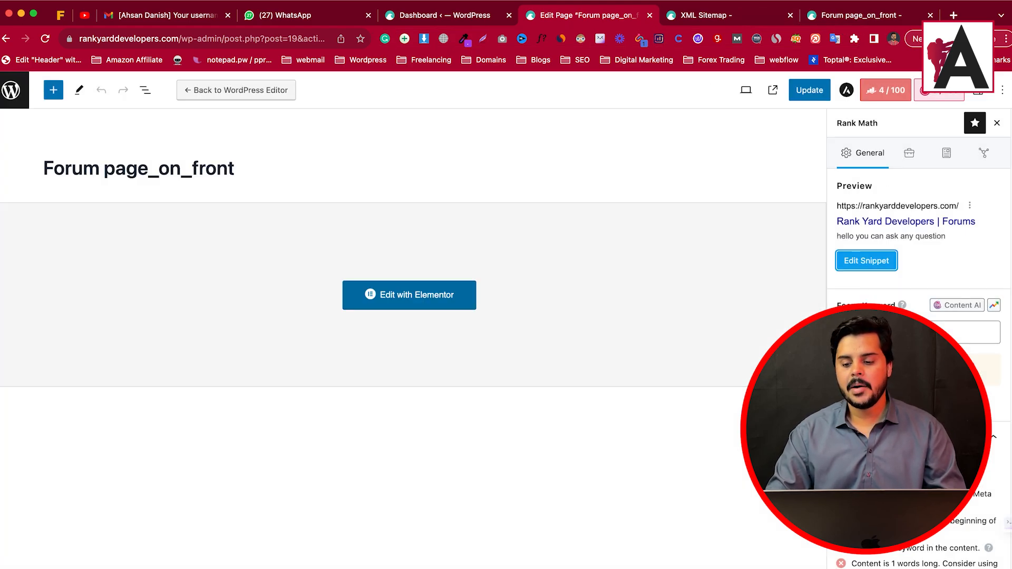
{"action": "scroll", "coordinate": [887, 303], "scroll_direction": "down", "scroll_amount": 3}
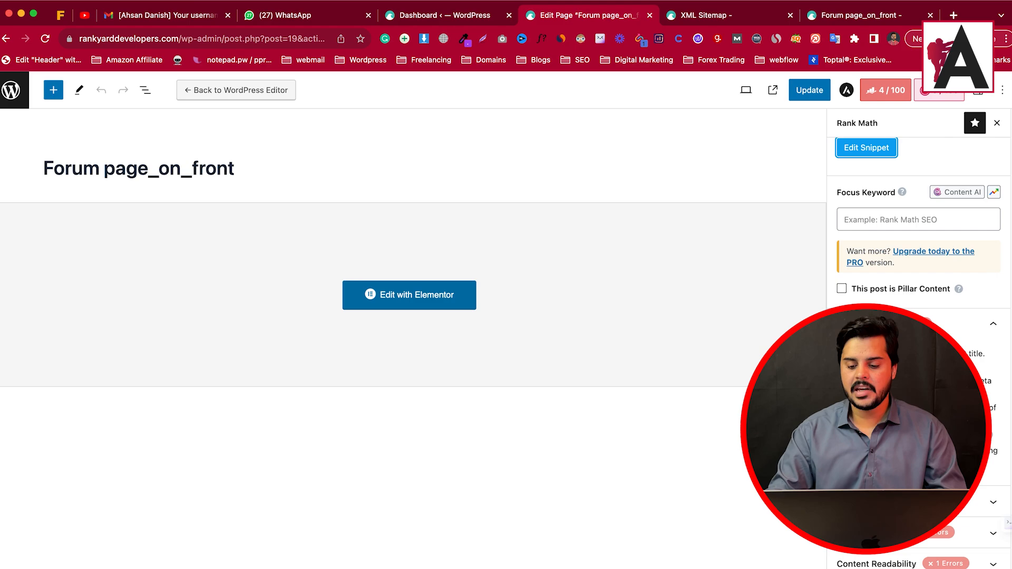